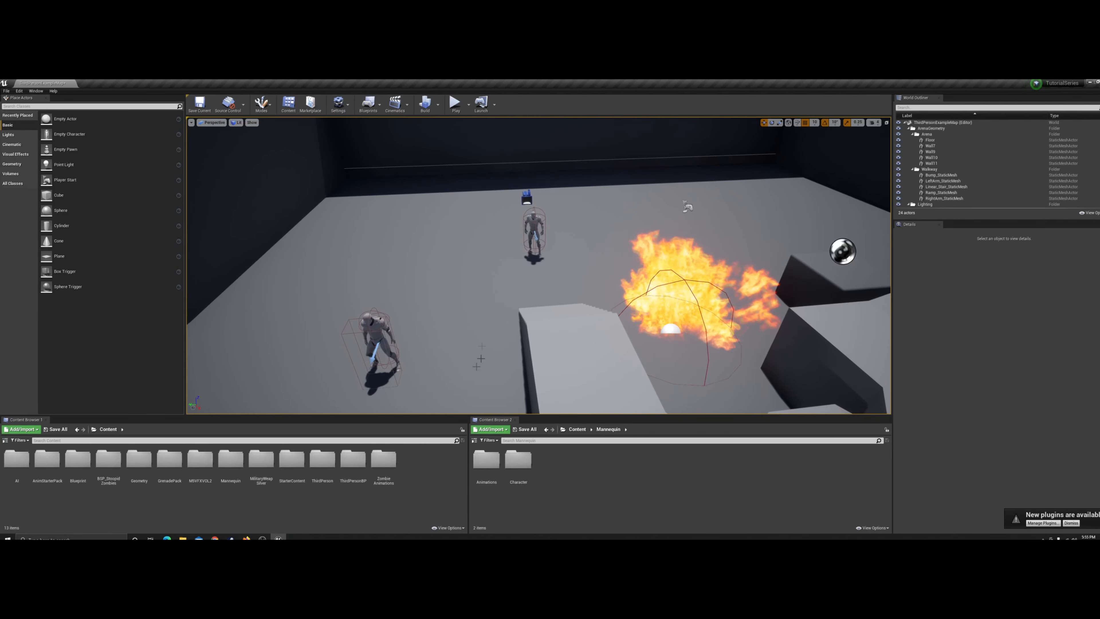
pyautogui.moveTo(391, 320); pyautogui.dragTo(255, 318, button='right')
pyautogui.press('s')
pyautogui.moveTo(423, 116); pyautogui.dragTo(409, 123, button='right')
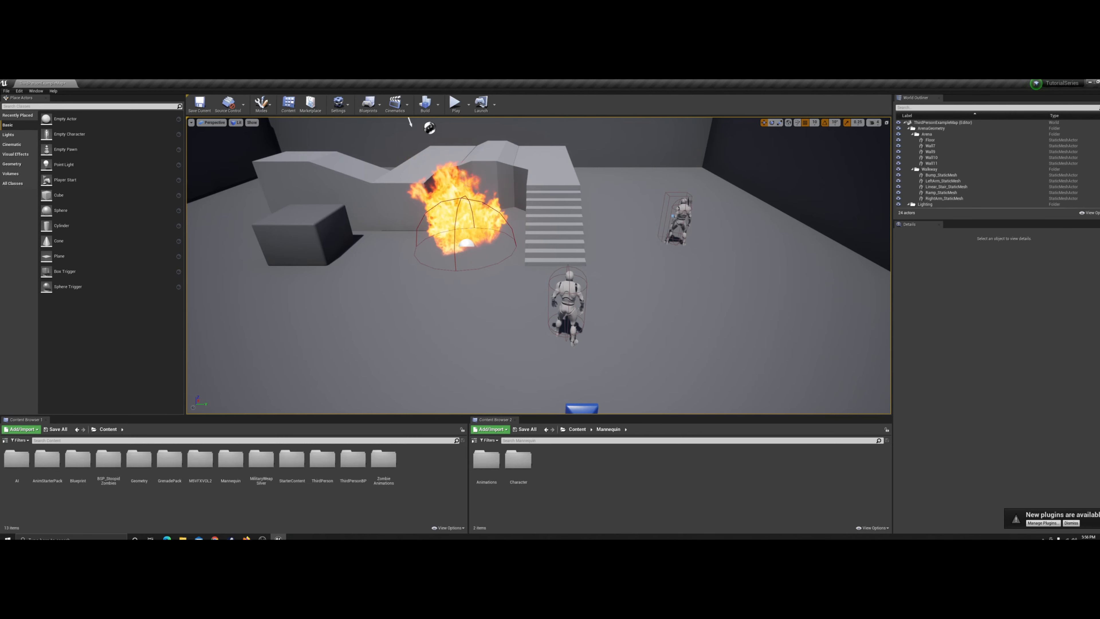
pyautogui.moveTo(694, 360); pyautogui.dragTo(596, 336, button='right')
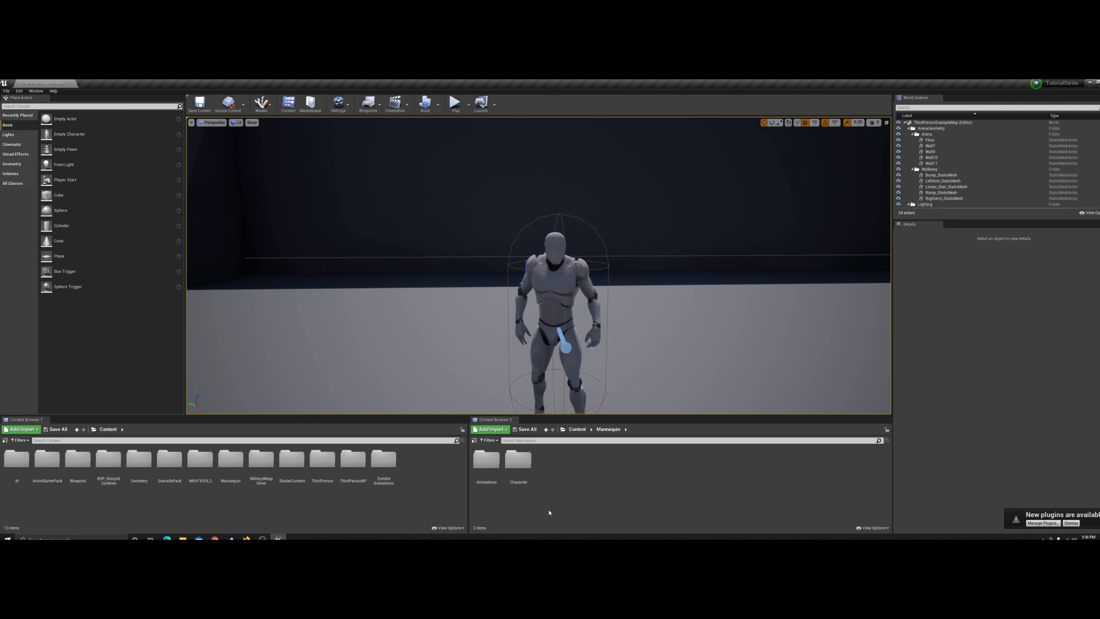
# - Select all animation sequences in the AnimStarterPack folder, excluding the character and animation blueprints, the Showcase level and both BS_ blend spaces
pyautogui.click(580, 430)
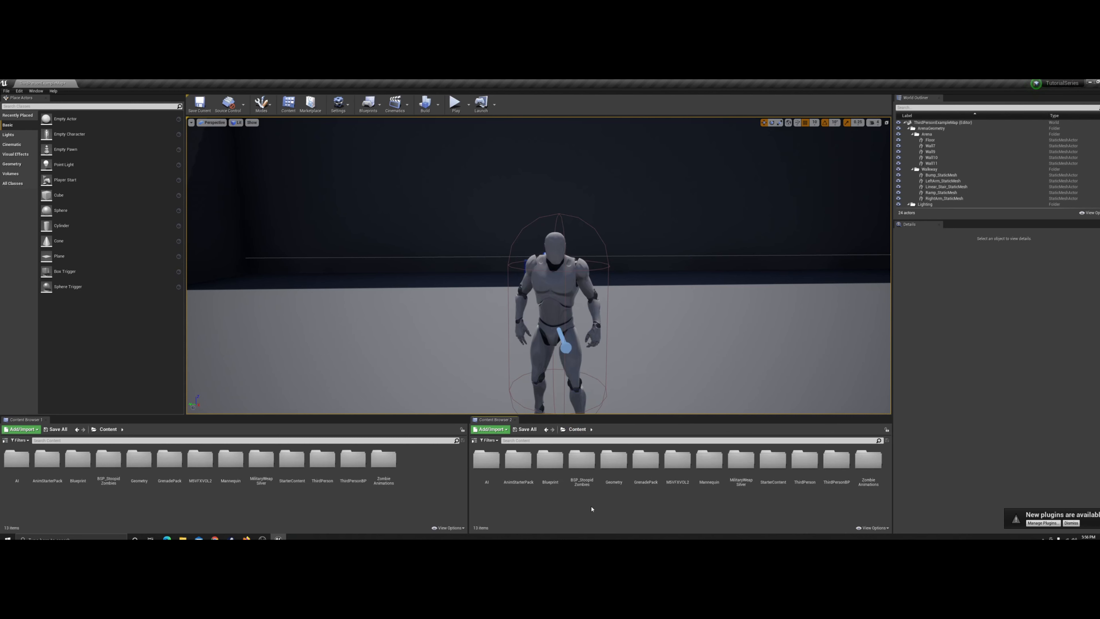
pyautogui.doubleClick(519, 460)
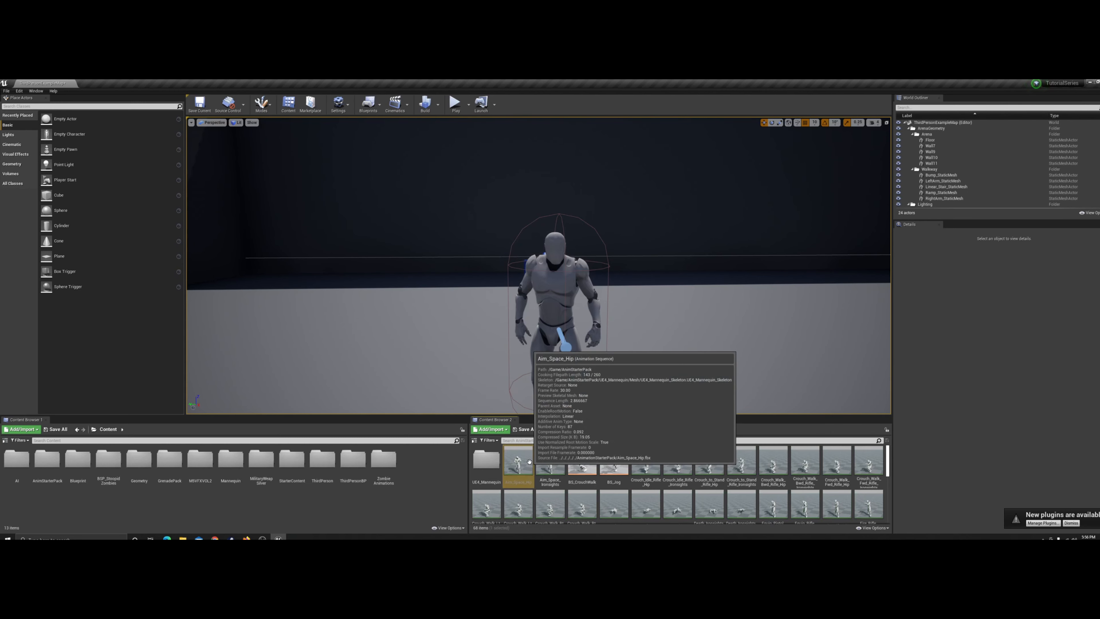
pyautogui.scroll(-5, 607, 463)
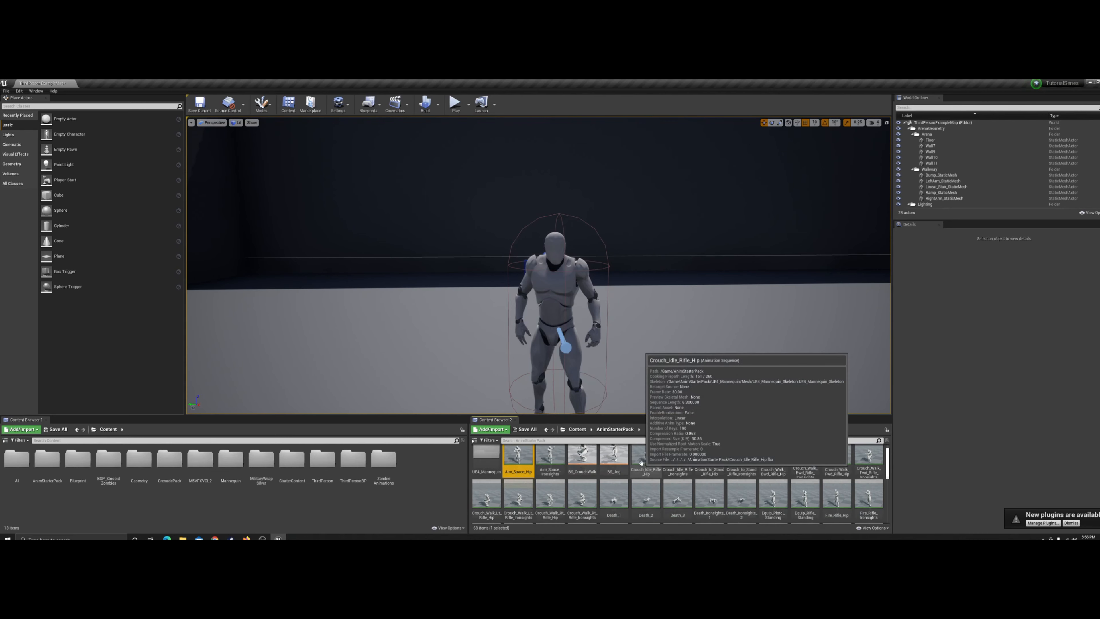
pyautogui.scroll(-2, 642, 463)
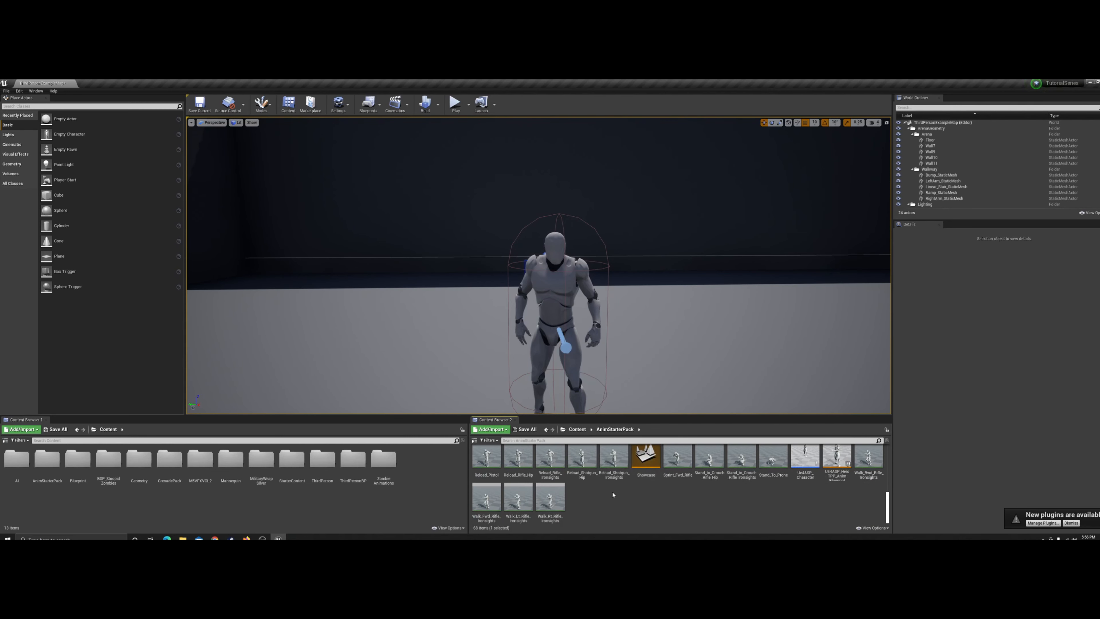
pyautogui.keyDown('shift'); pyautogui.click(559, 493); pyautogui.keyUp('shift')
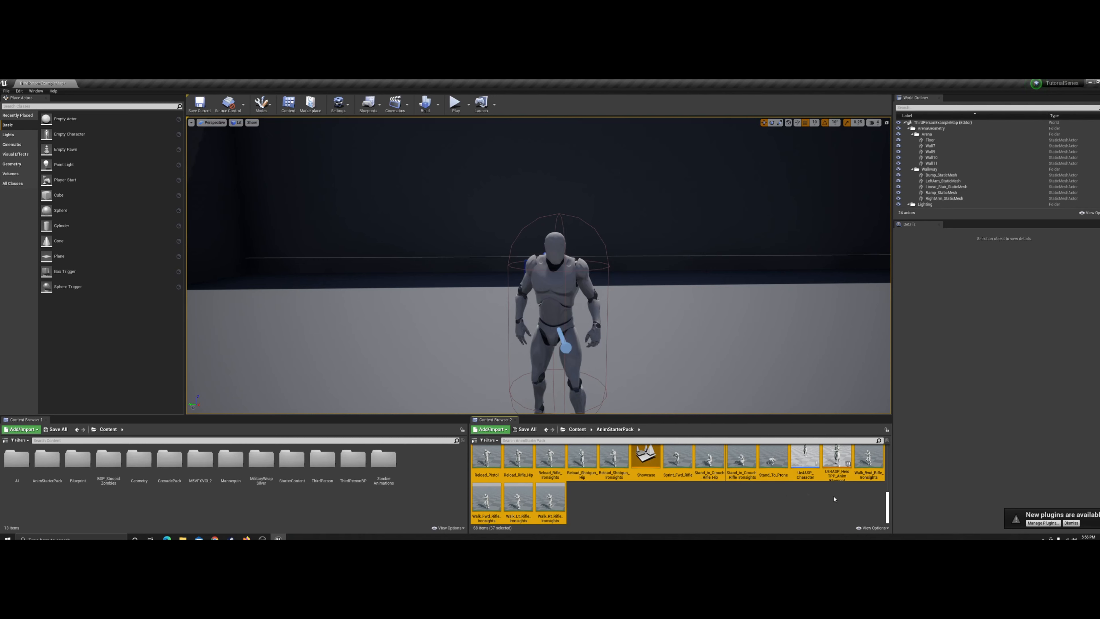
pyautogui.keyDown('ctrl'); pyautogui.click(837, 455); pyautogui.keyUp('ctrl')
pyautogui.keyDown('ctrl'); pyautogui.click(804, 457); pyautogui.keyUp('ctrl')
pyautogui.keyDown('ctrl'); pyautogui.click(645, 457); pyautogui.keyUp('ctrl')
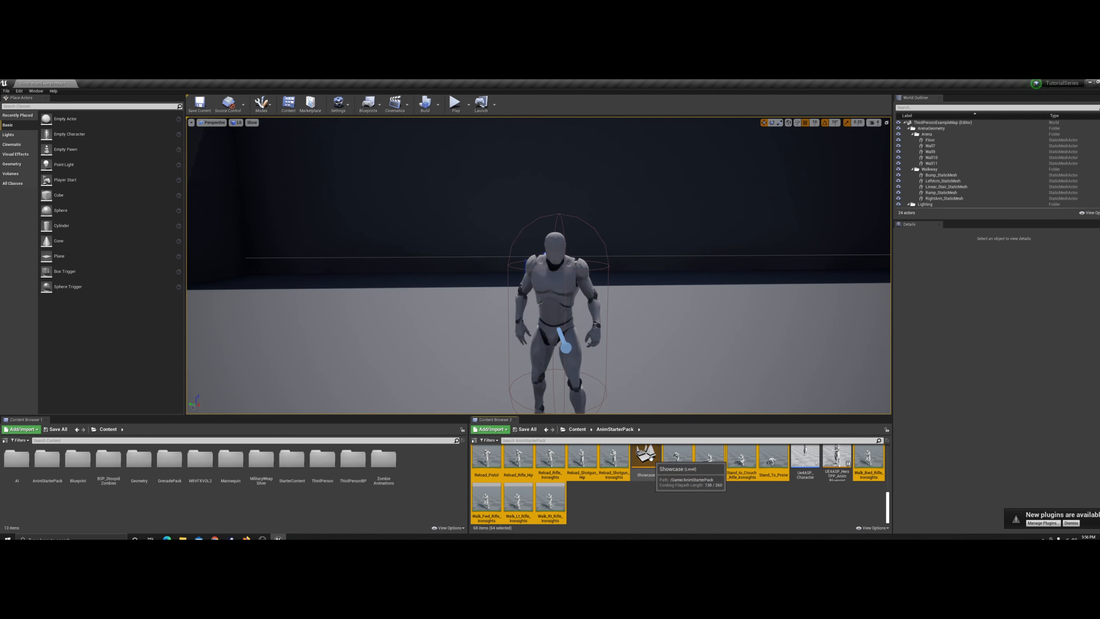
pyautogui.scroll(6, 696, 501)
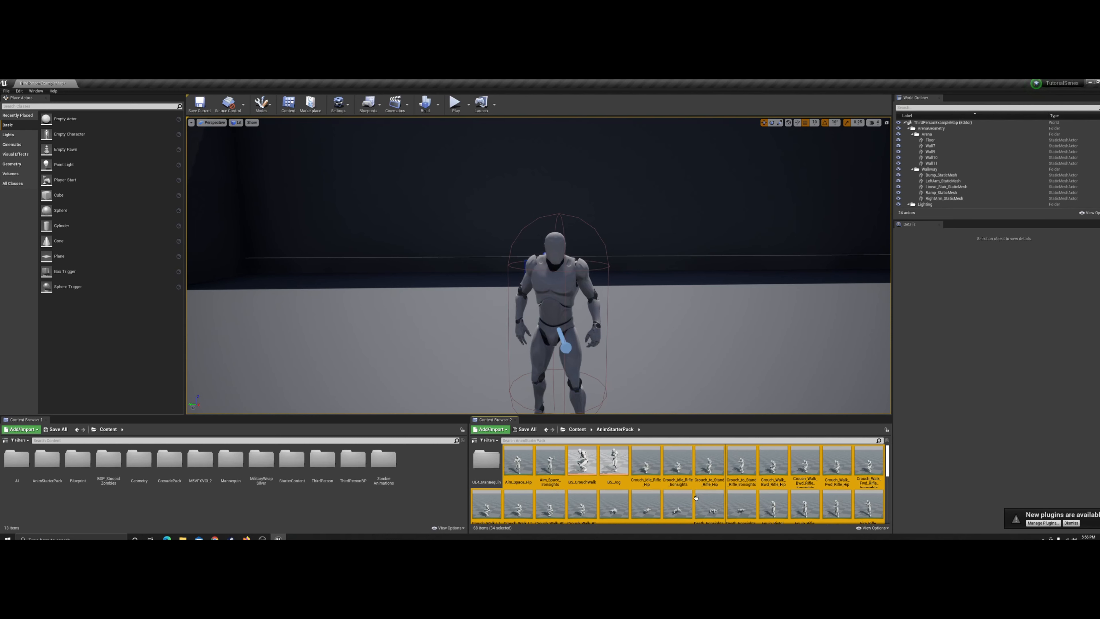
pyautogui.keyDown('ctrl'); pyautogui.click(613, 460); pyautogui.keyUp('ctrl')
pyautogui.keyDown('ctrl'); pyautogui.click(582, 460); pyautogui.keyUp('ctrl')
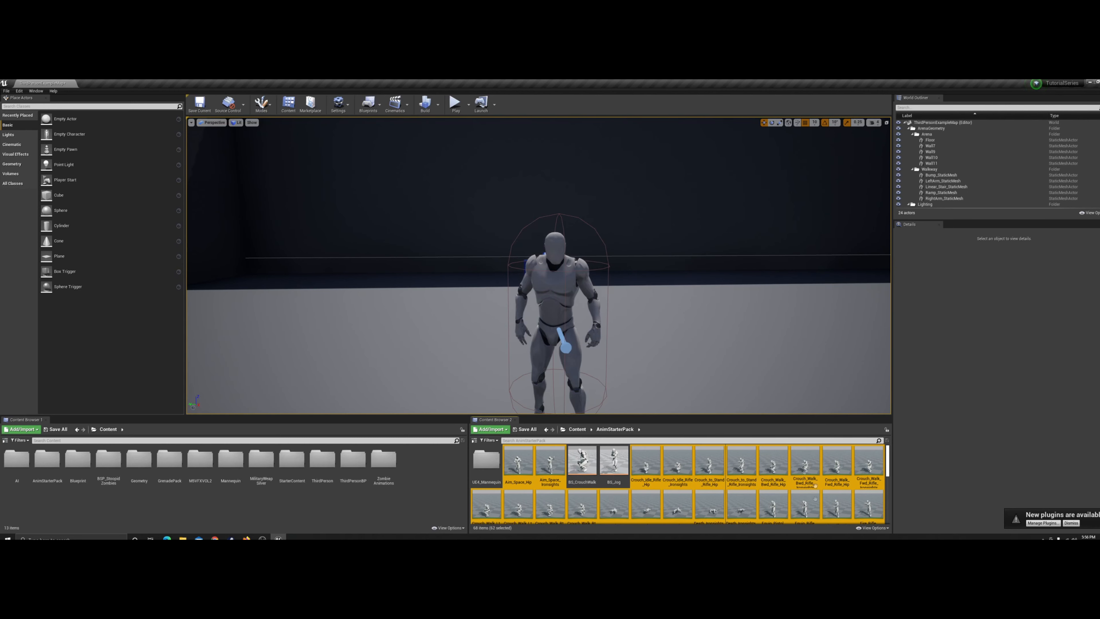
# - Show how to duplicate and retarget the selected animations to the UE4_Mannequin skeleton with incompatible skeletons listed, and close the dialog without retargeting
pyautogui.rightClick(519, 456)
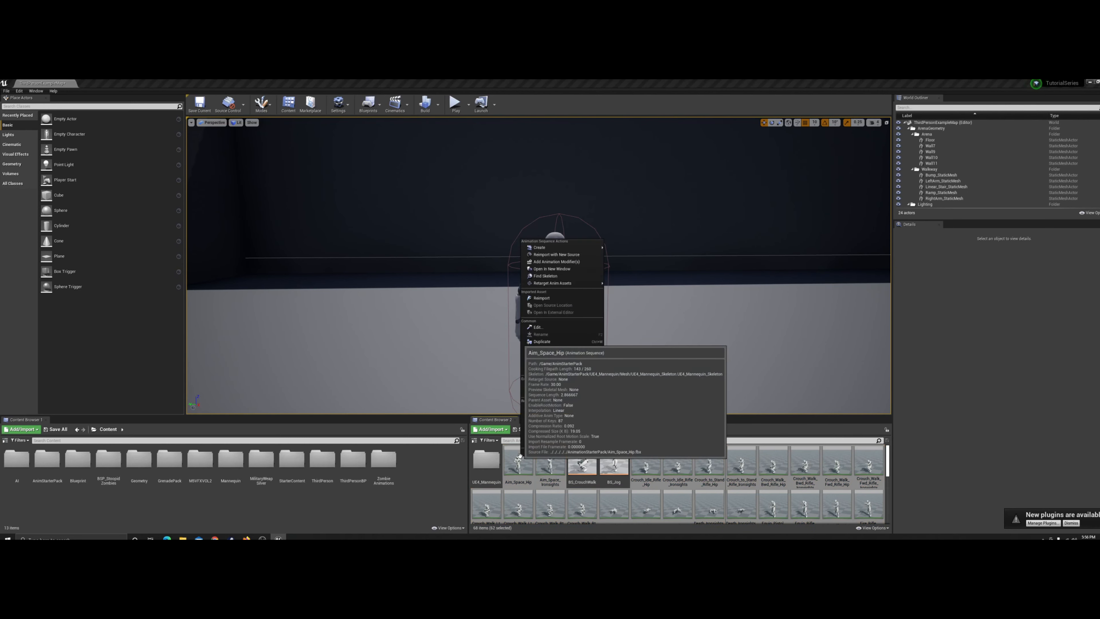
pyautogui.moveTo(576, 287)
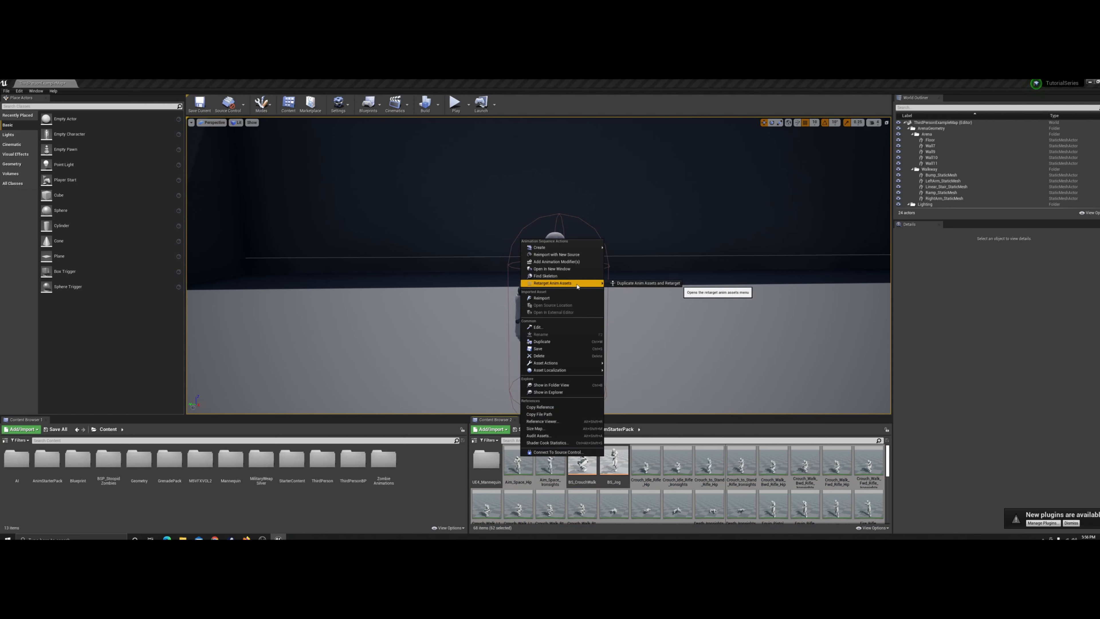
pyautogui.click(632, 283)
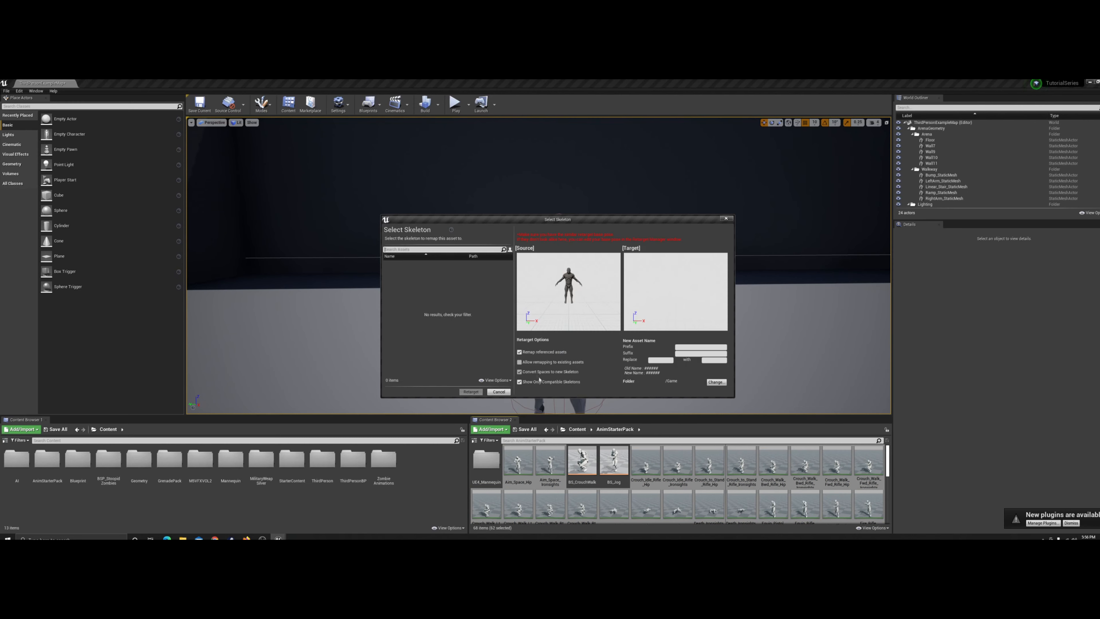
pyautogui.click(525, 383)
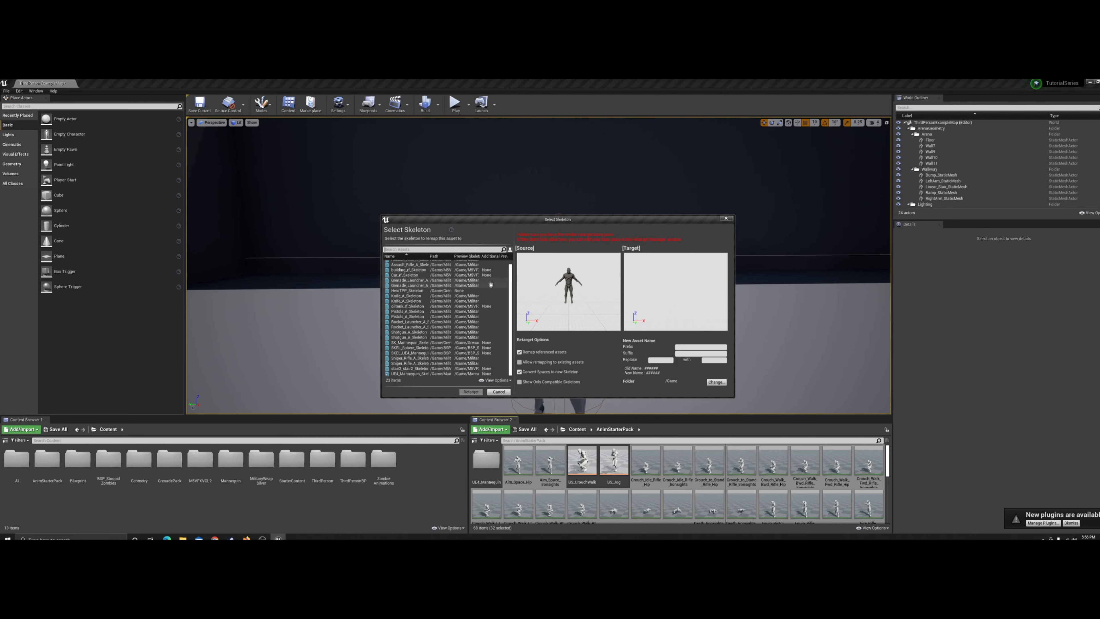
pyautogui.click(472, 374)
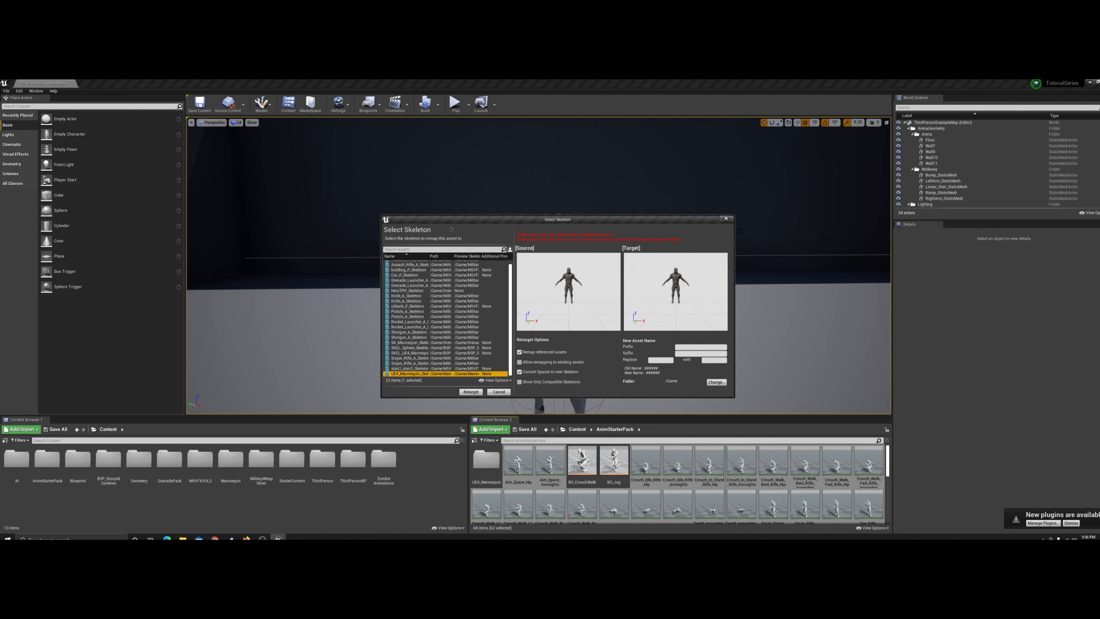
pyautogui.click(728, 219)
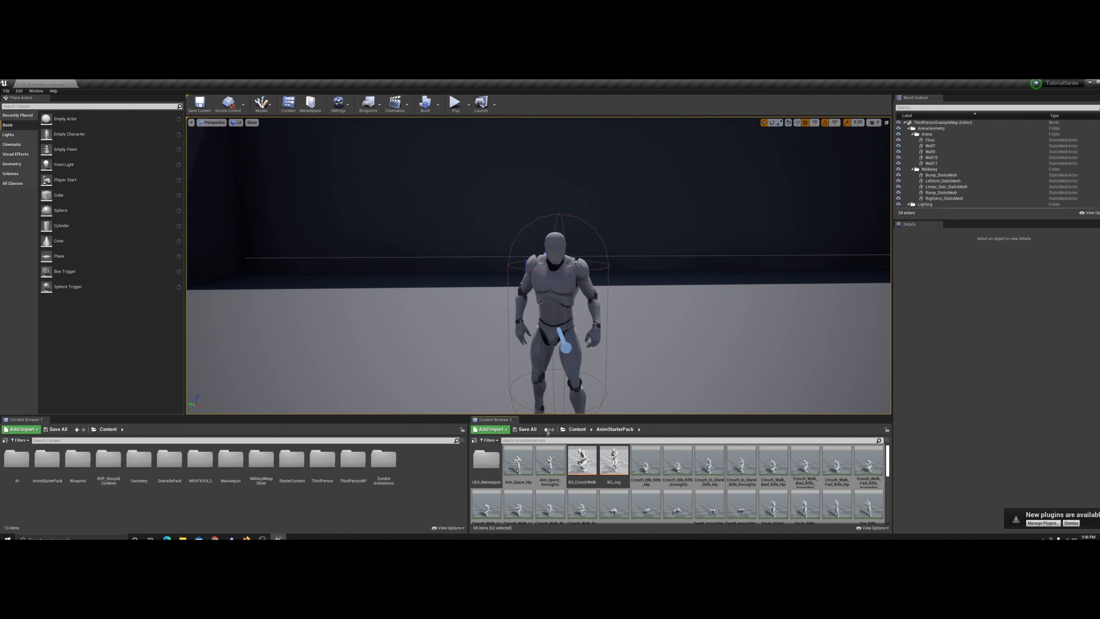
# - Browse to the Mannequin character's Animations folder and bring its ThirdPerson assets into view
pyautogui.click(575, 429)
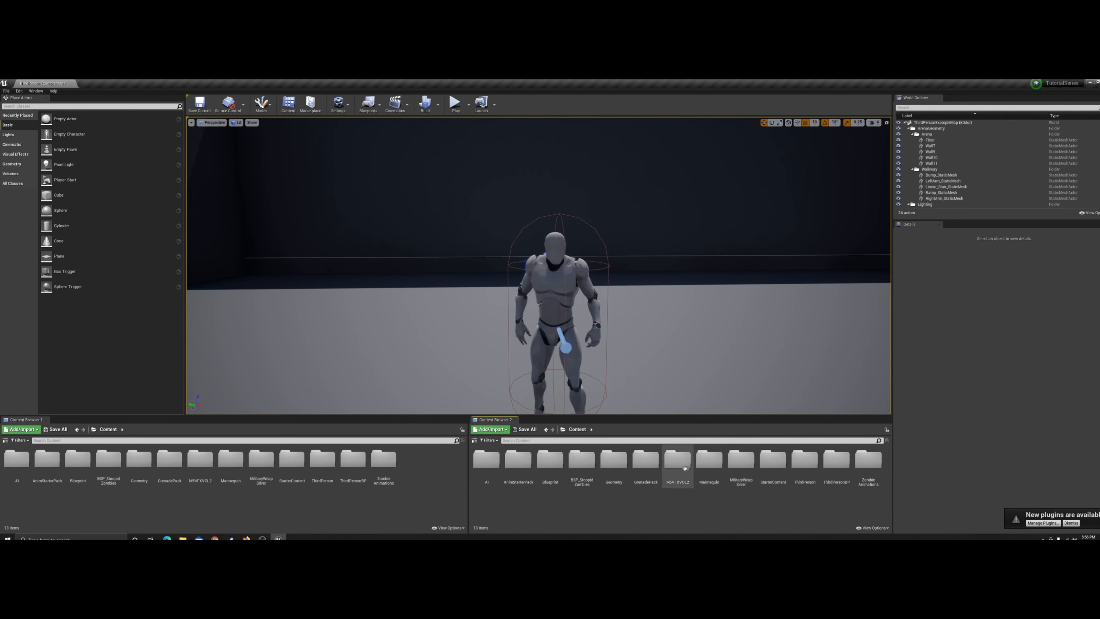
pyautogui.doubleClick(709, 465)
pyautogui.doubleClick(486, 459)
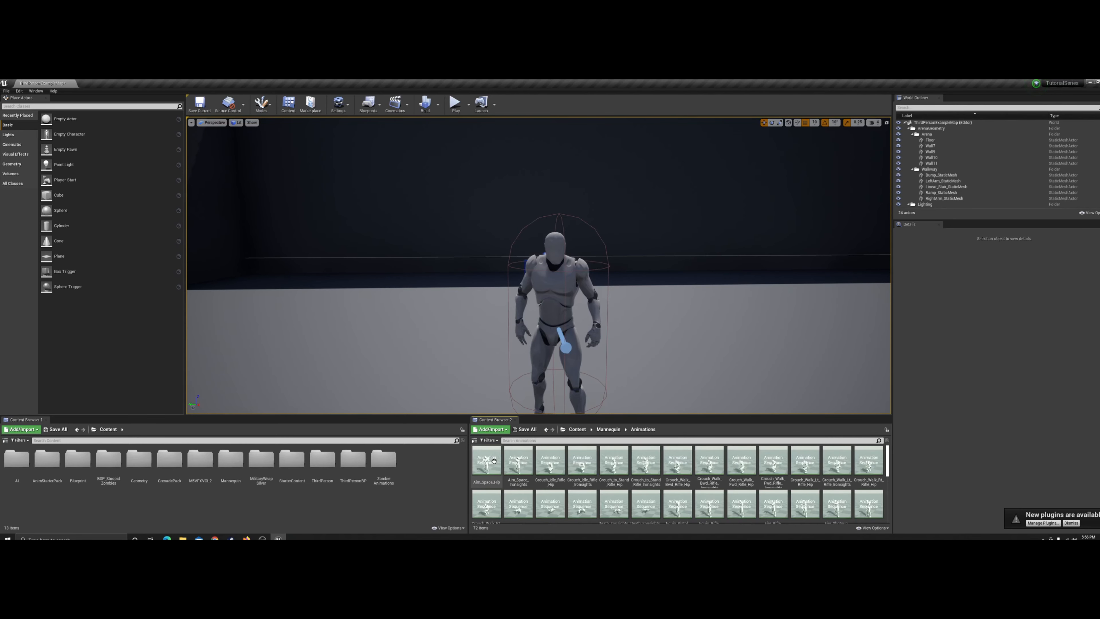
pyautogui.moveTo(887, 461); pyautogui.dragTo(887, 508)
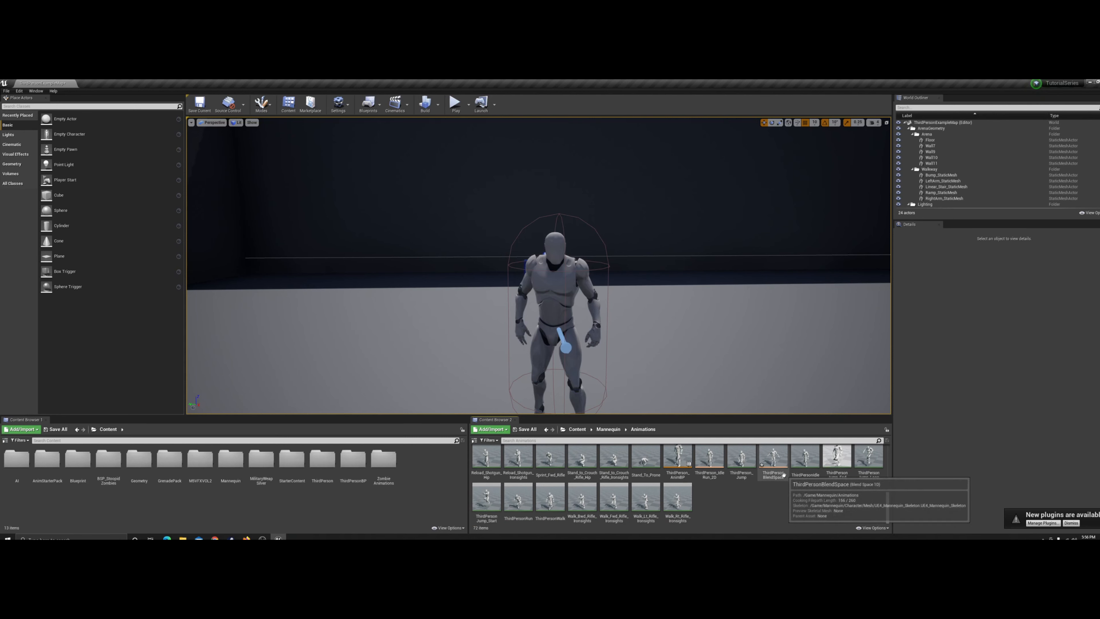
# - Open the ThirdPerson_IdleRun_2D blend space in the main window, preview it at zero speed, and close it
pyautogui.doubleClick(714, 460)
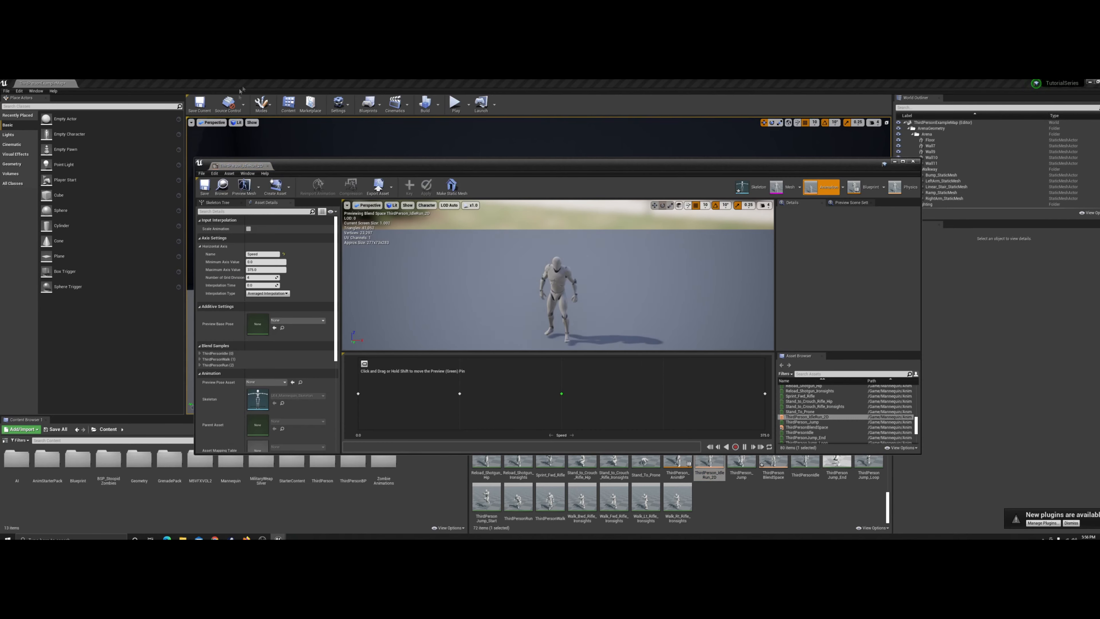
pyautogui.moveTo(241, 168); pyautogui.dragTo(174, 84)
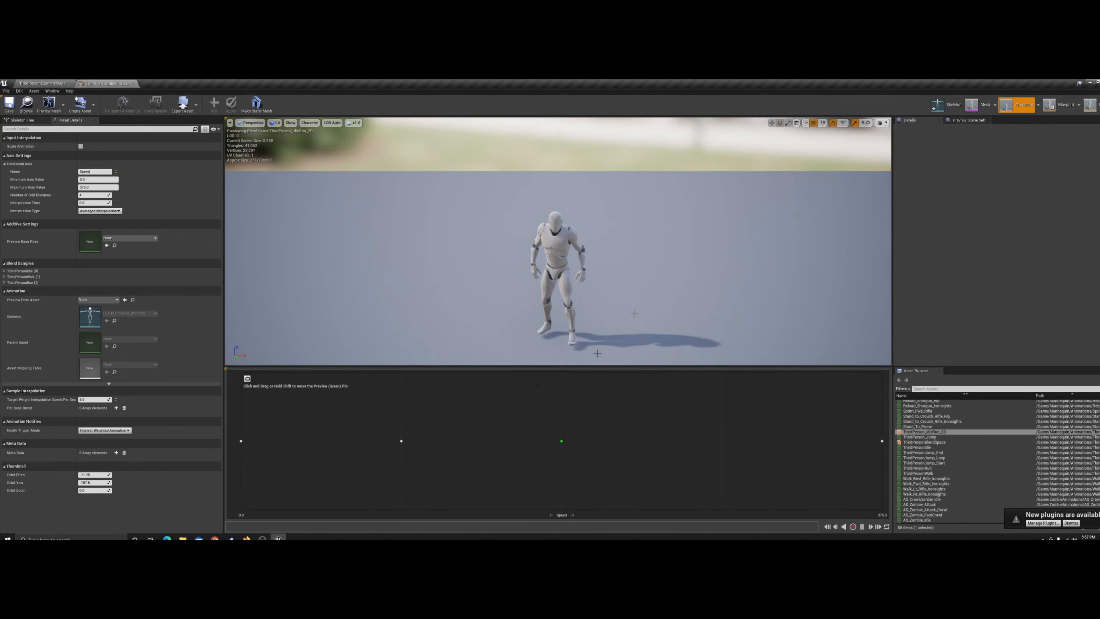
pyautogui.moveTo(467, 479); pyautogui.dragTo(208, 455)
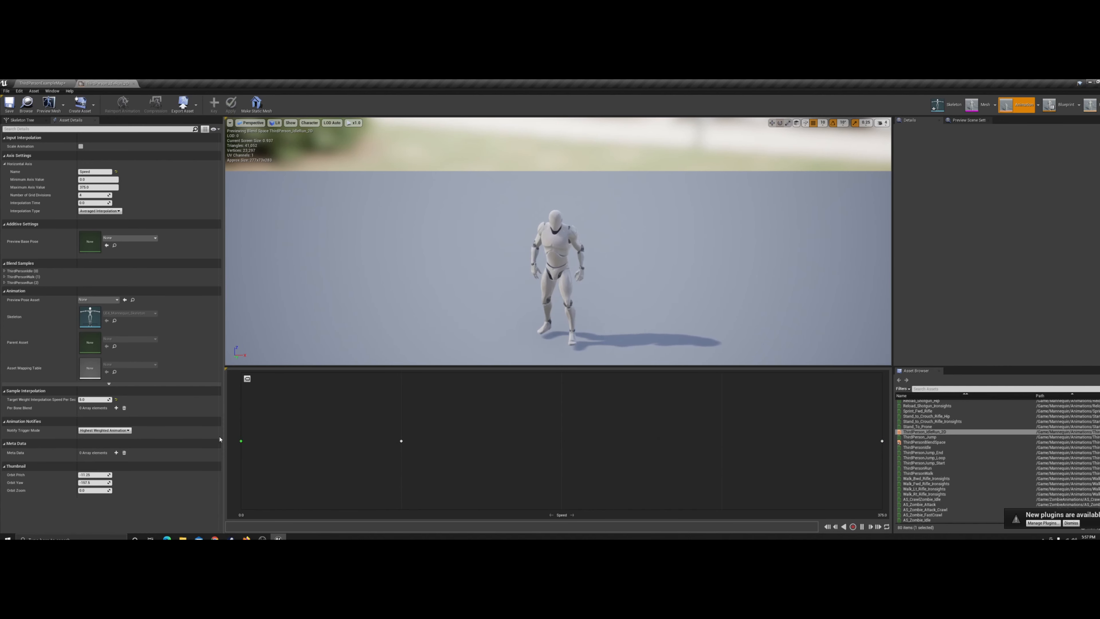
pyautogui.click(134, 84)
# - Open the ThirdPersonBlendSpace asset and dock its editor in the main window
pyautogui.doubleClick(773, 457)
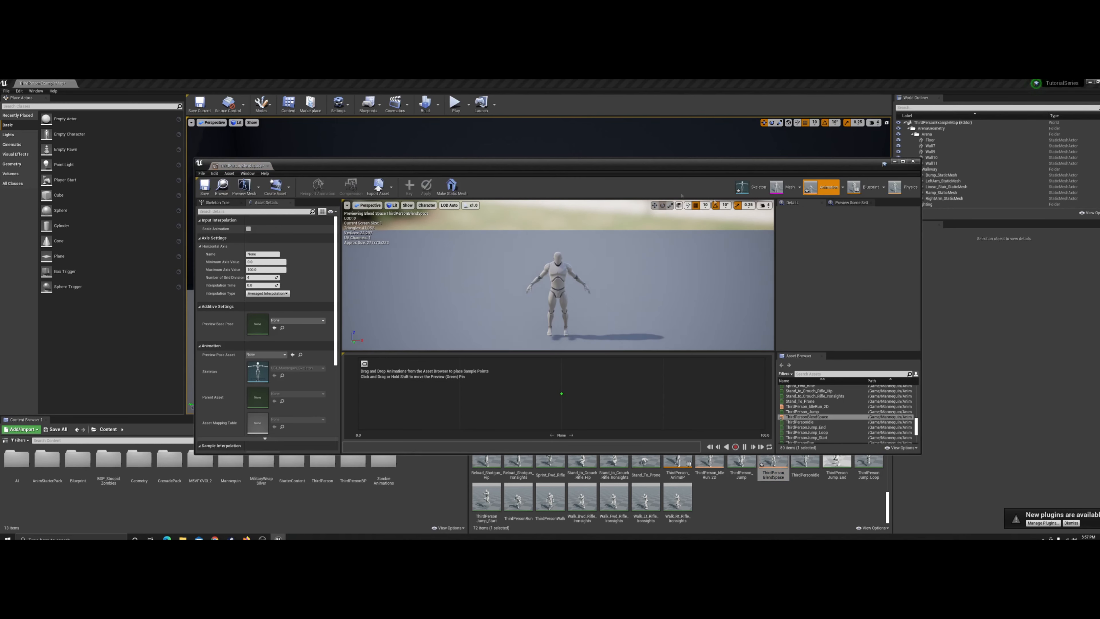
pyautogui.rightClick(784, 503)
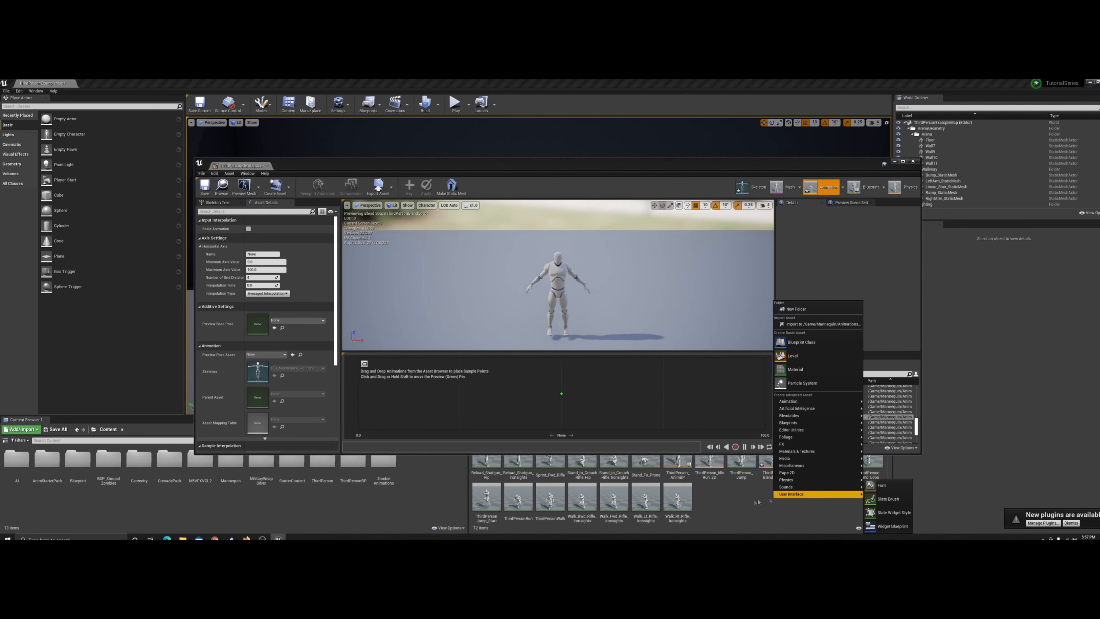
pyautogui.moveTo(796, 403)
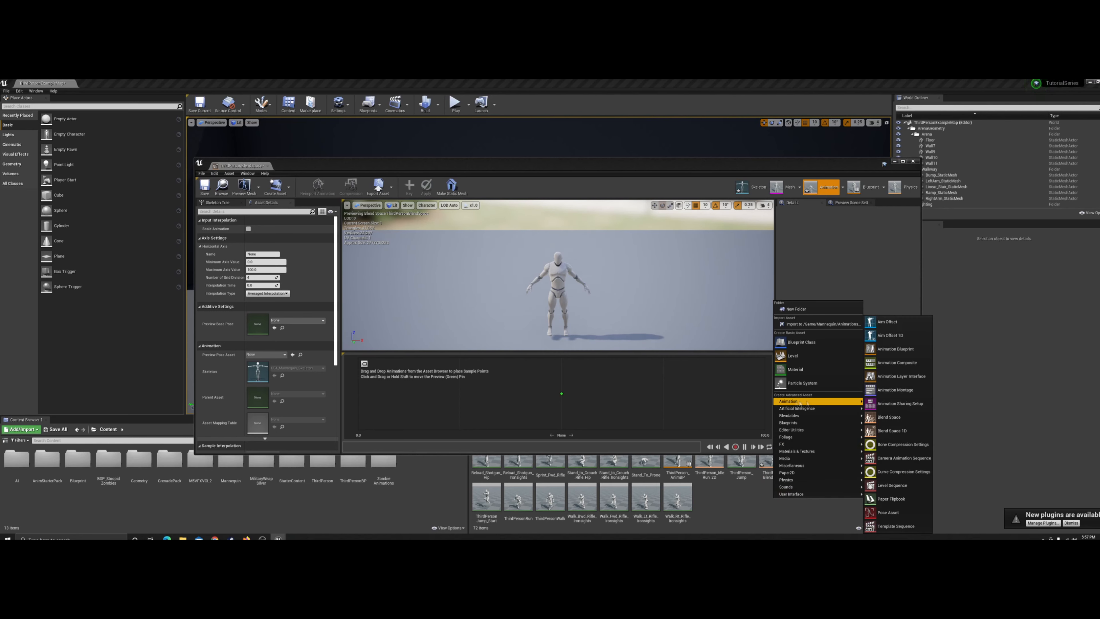
pyautogui.click(919, 431)
pyautogui.moveTo(234, 165); pyautogui.dragTo(223, 90)
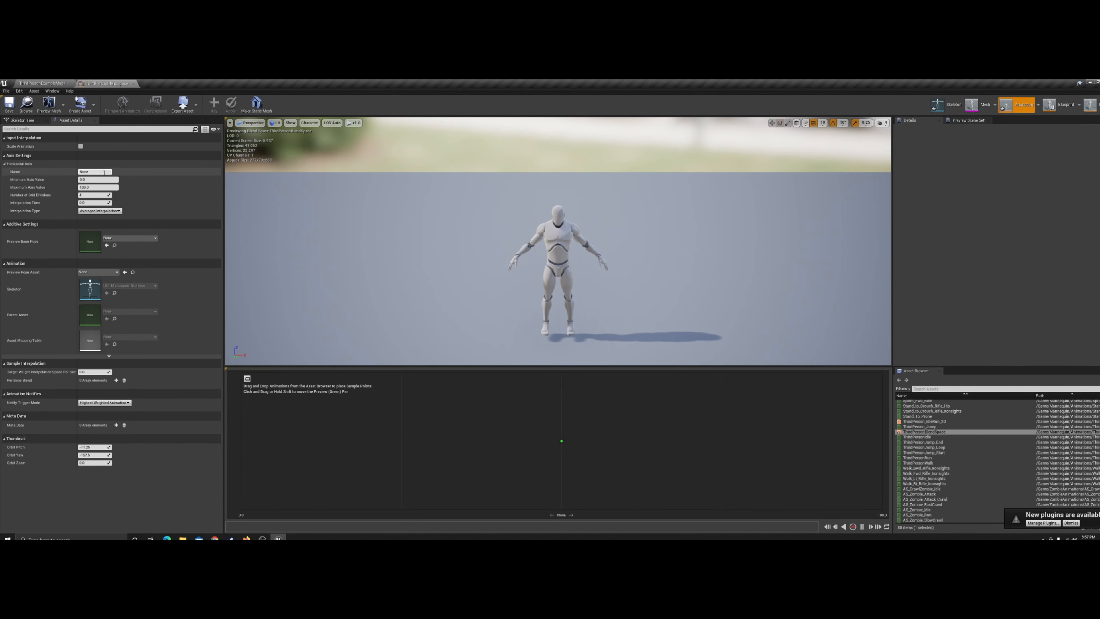
# - Name the blend space's horizontal axis Speed, set its maximum value to 375 and its interpolation time to 0.1
pyautogui.click(105, 172)
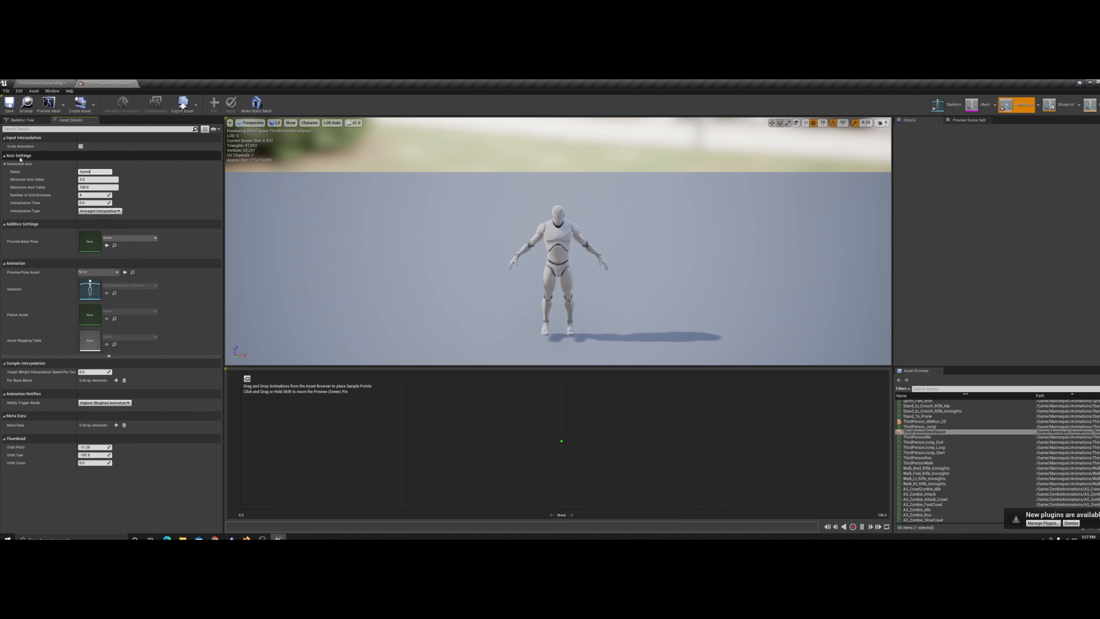
pyautogui.press('Return')
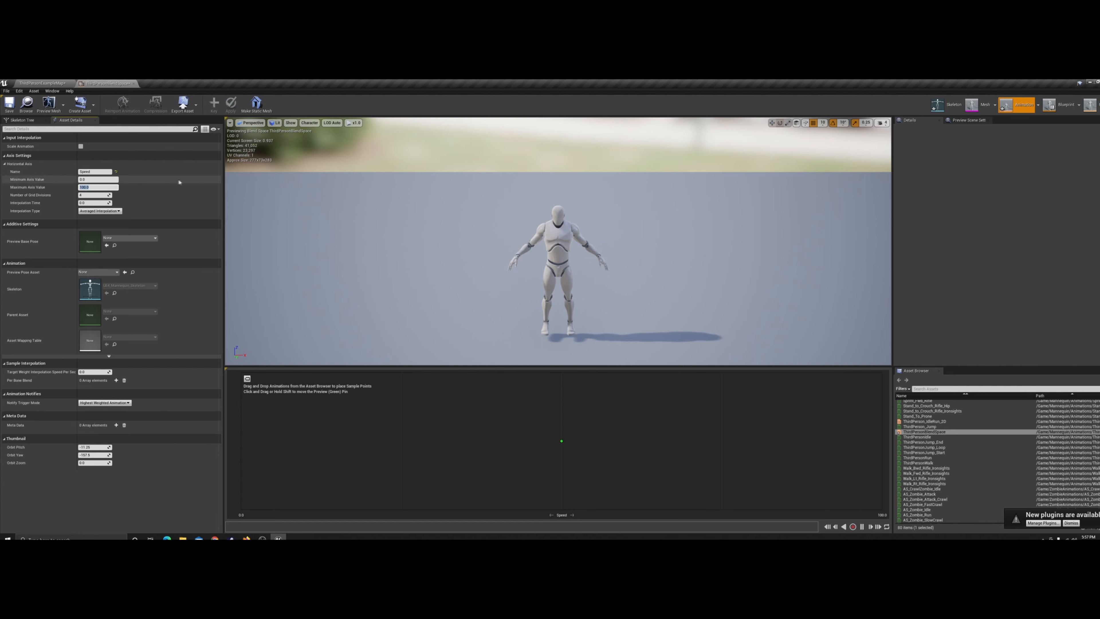
pyautogui.write('375')
pyautogui.press('Return')
pyautogui.press('shift')
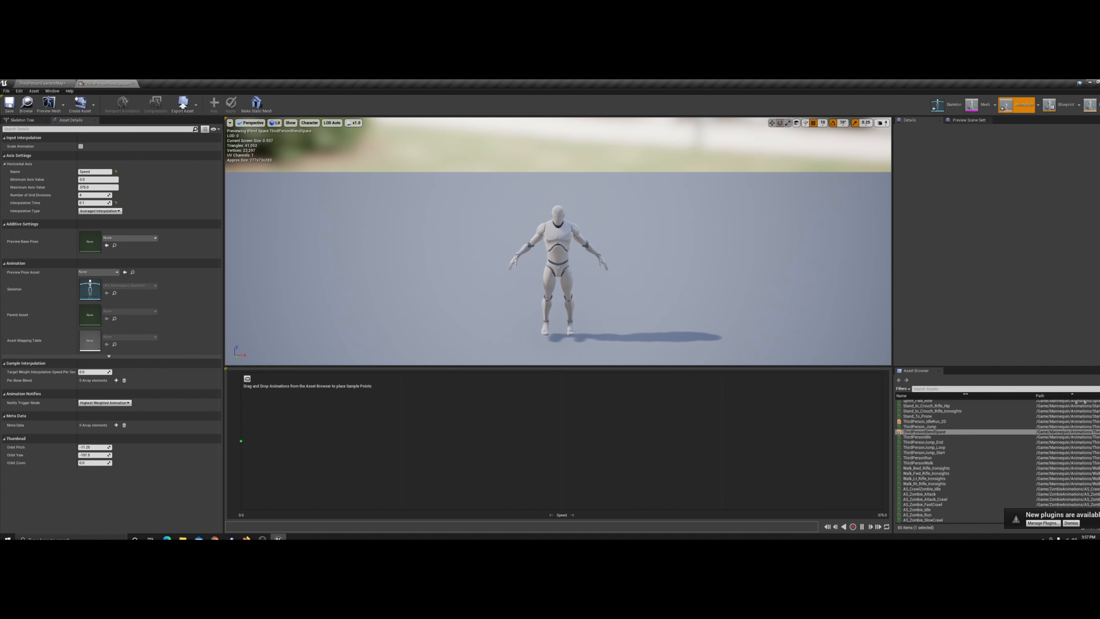
# - Add the Idle_Rifle_Hip animation to the blend space as the sample at speed 0
pyautogui.scroll(-1, 965, 465)
pyautogui.scroll(8, 965, 466)
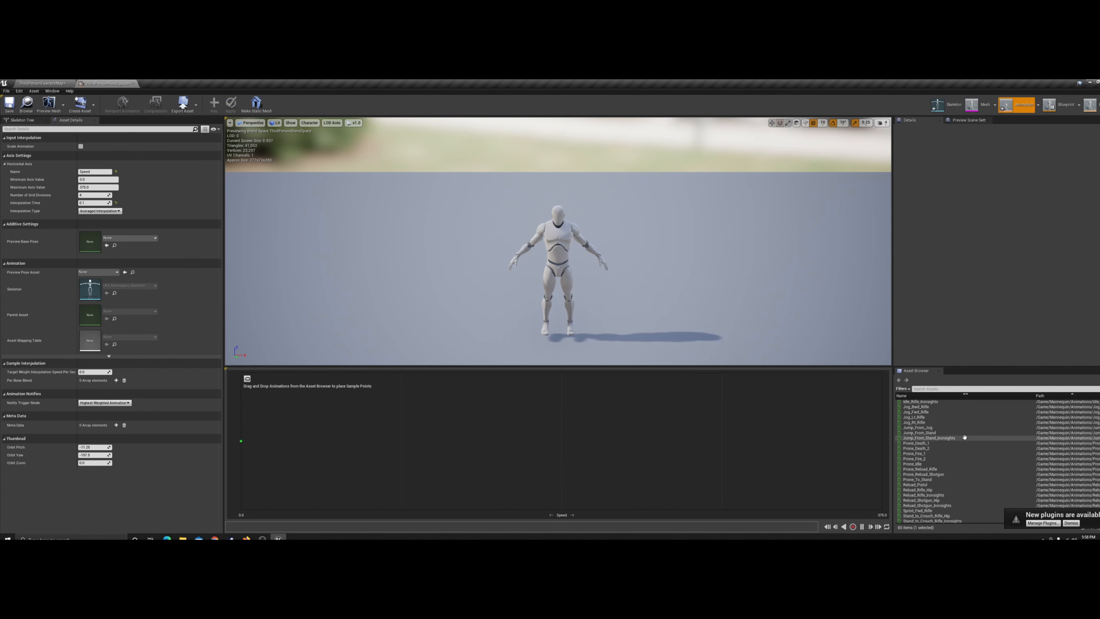
pyautogui.scroll(4, 965, 438)
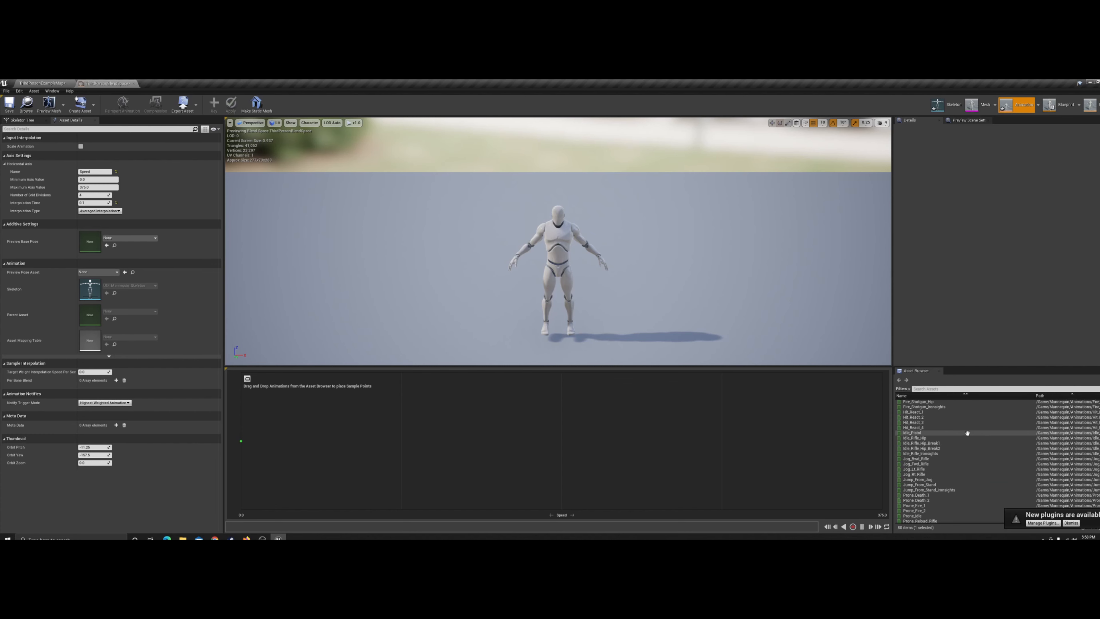
pyautogui.moveTo(968, 437)
pyautogui.moveTo(968, 437); pyautogui.dragTo(241, 441)
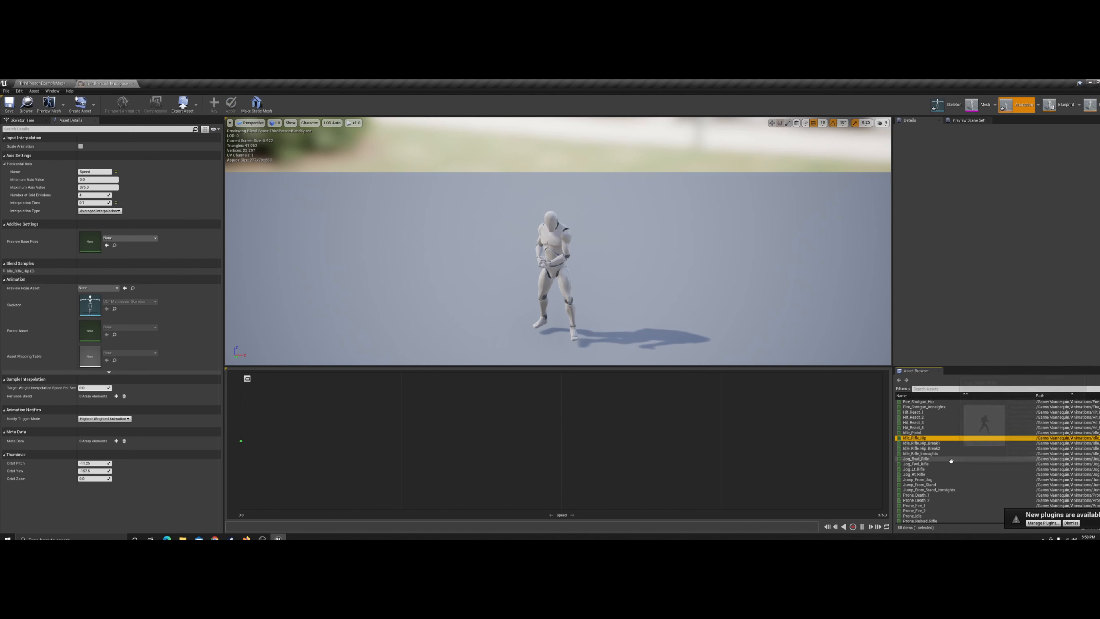
# - Add the Jog_Fwd_Rifle animation as the sample at speed 93.75 and preview the blend there
pyautogui.moveTo(953, 466)
pyautogui.moveTo(952, 466); pyautogui.dragTo(391, 434)
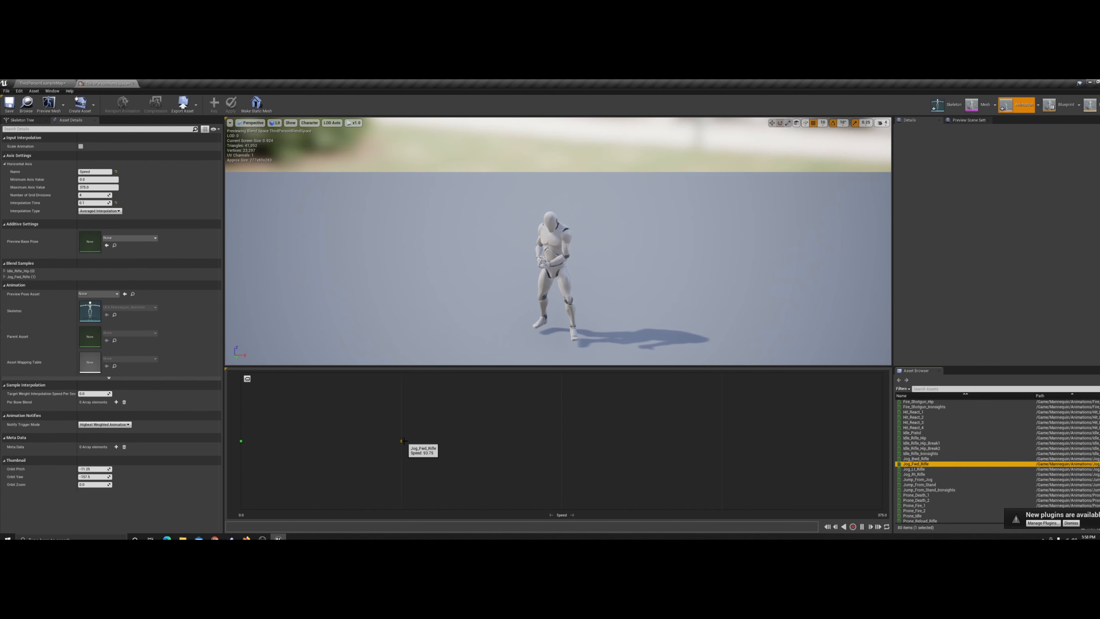
pyautogui.click(399, 441)
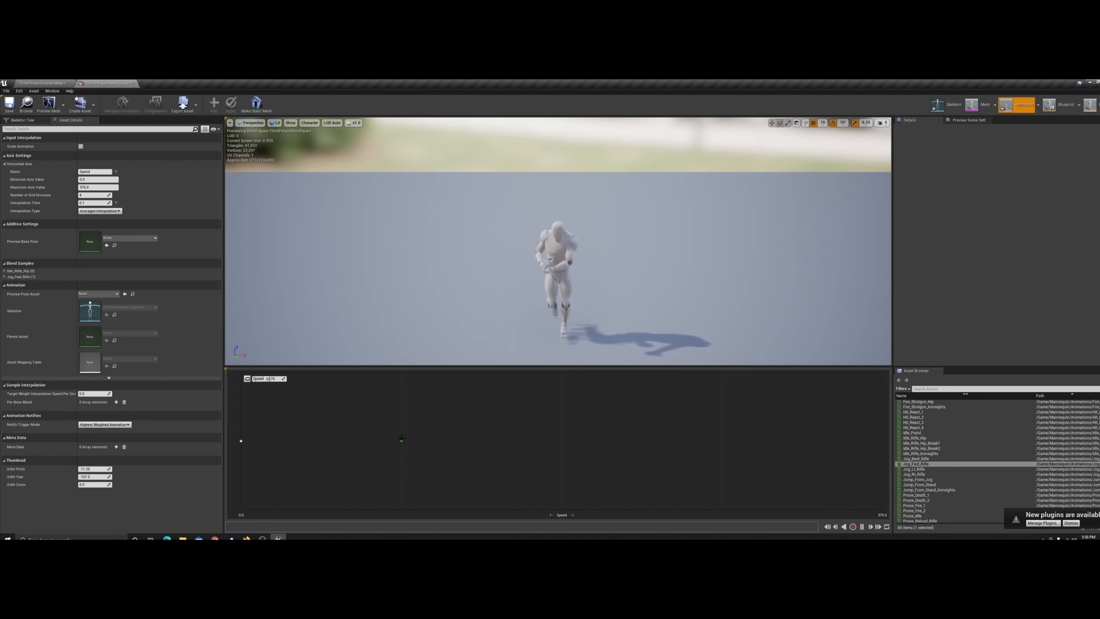
# - Add the Sprint_Fwd_Rifle animation to the blend space as the sample at speed 375
pyautogui.scroll(-5, 930, 446)
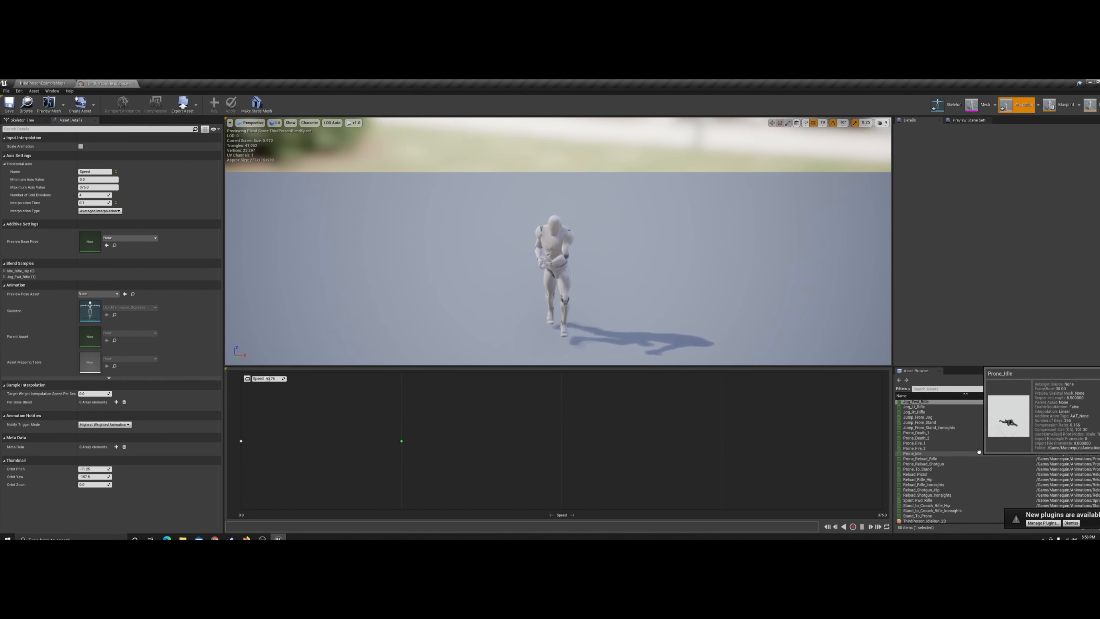
pyautogui.moveTo(972, 481)
pyautogui.moveTo(972, 481); pyautogui.dragTo(882, 441)
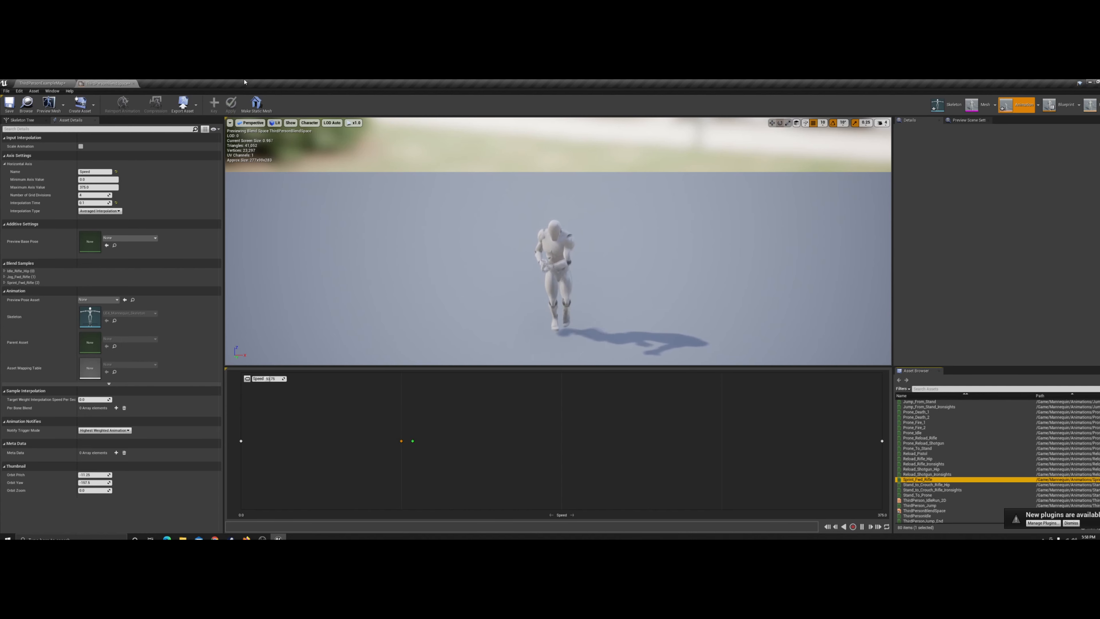
# - Open the ThirdPerson_AnimBP animation blueprint from the Animations folder of the Mannequin content
pyautogui.click(39, 83)
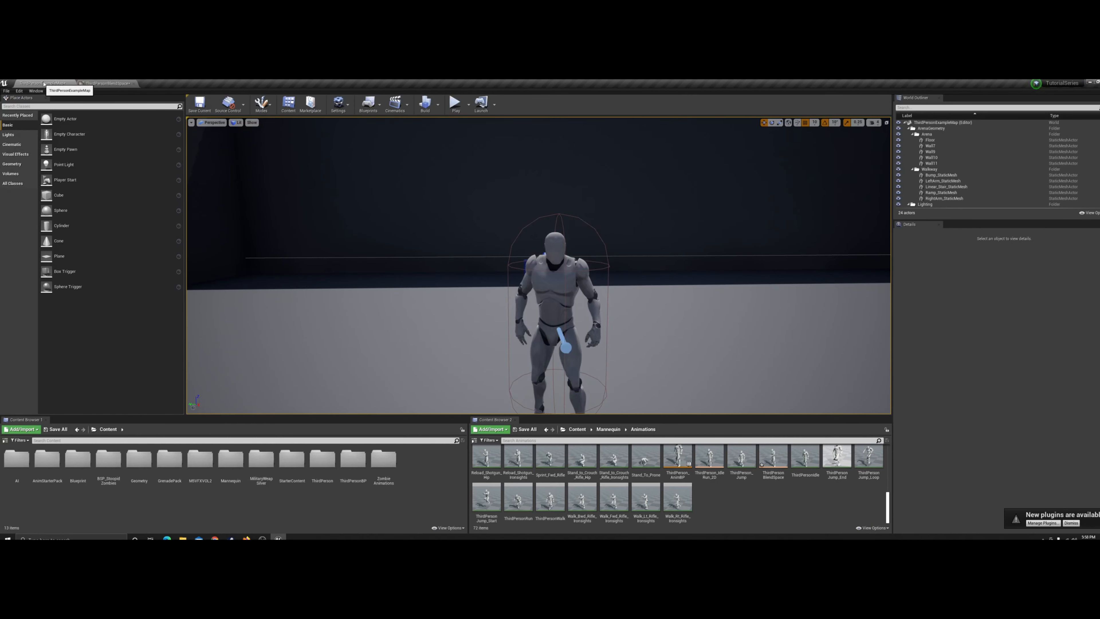
pyautogui.click(104, 83)
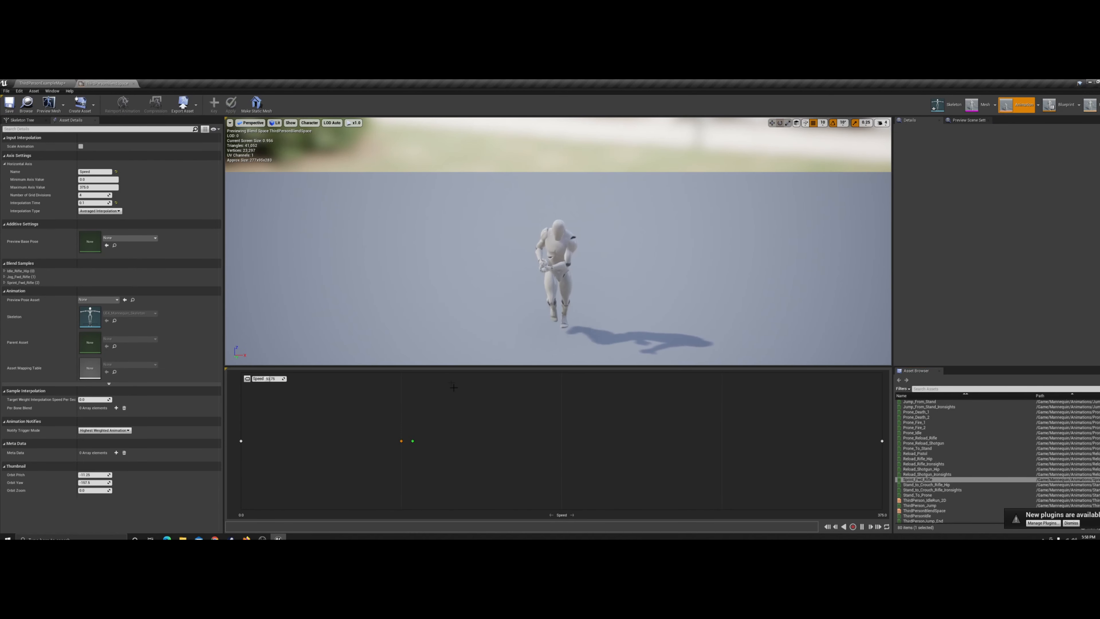
pyautogui.click(47, 83)
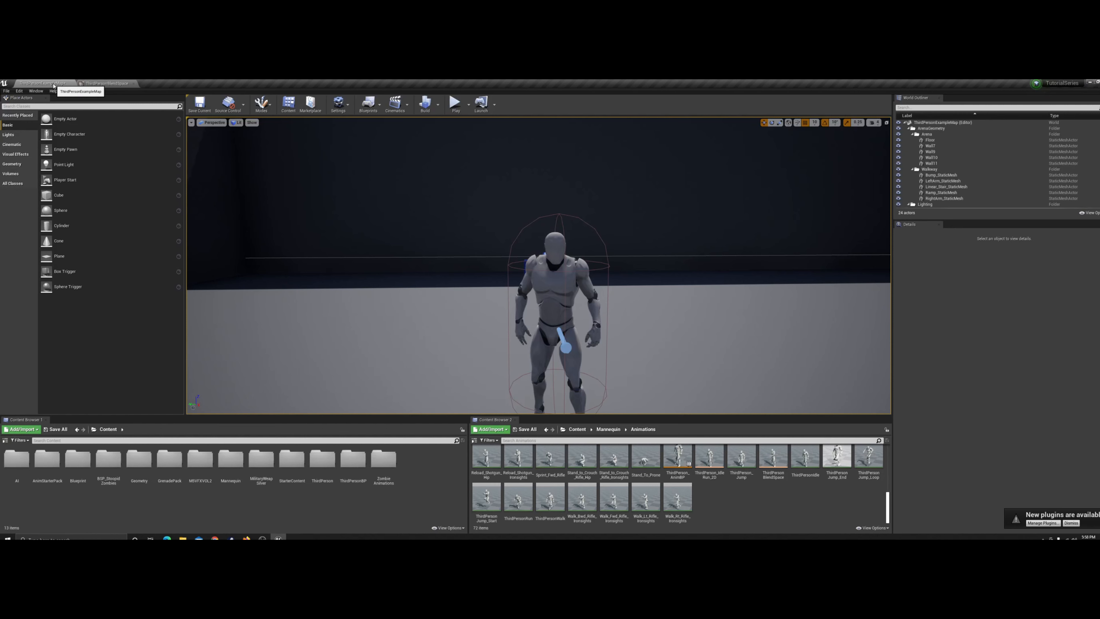
pyautogui.click(576, 429)
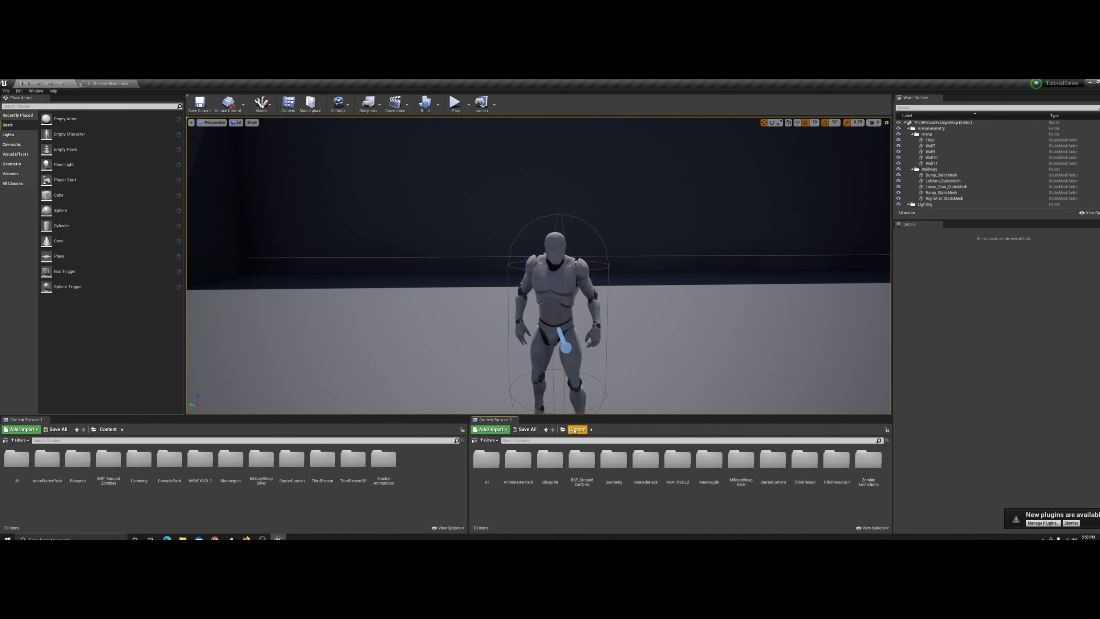
pyautogui.doubleClick(709, 459)
pyautogui.click(486, 460)
pyautogui.doubleClick(485, 459)
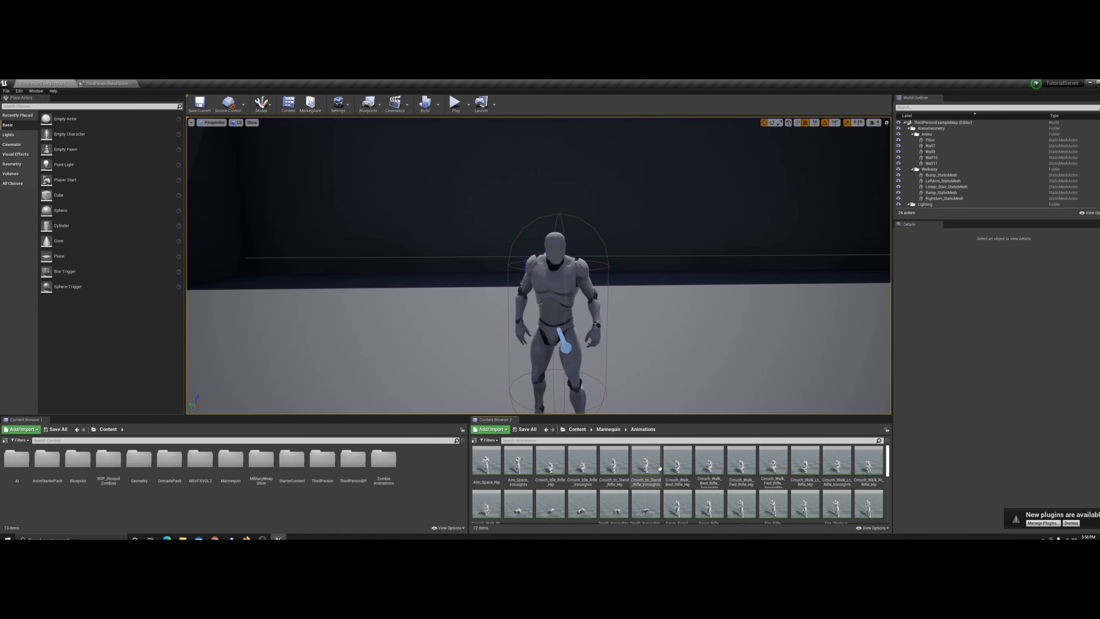
pyautogui.scroll(-5, 666, 470)
pyautogui.doubleClick(676, 462)
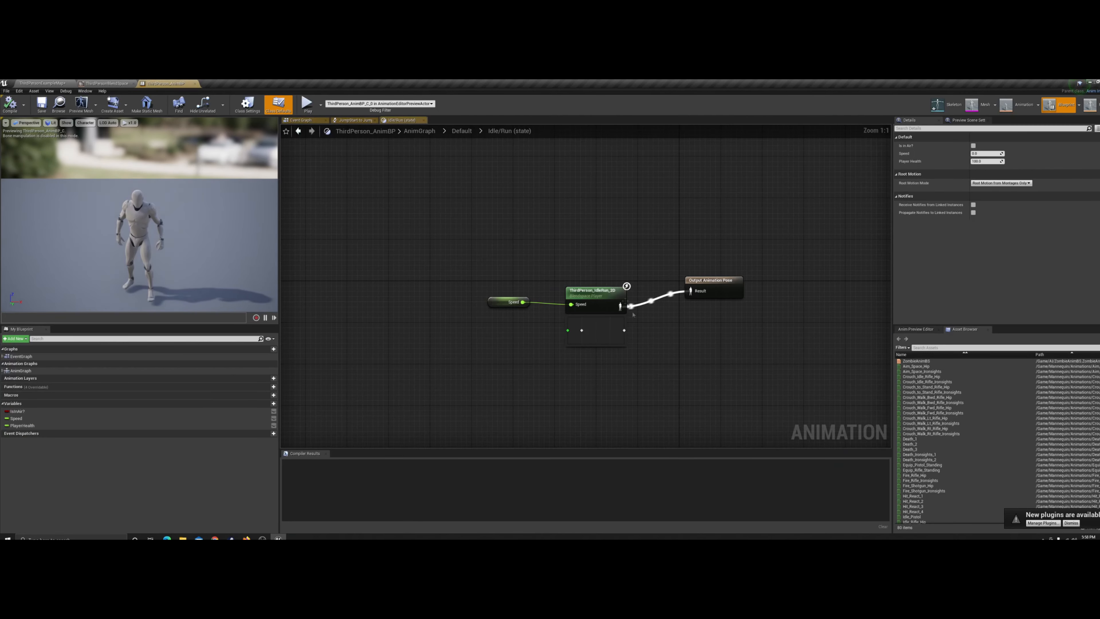
# - Disconnect the ThirdPerson_IdleRun_2D node from Speed and the output pose in the Idle/Run state and move it below the other nodes
pyautogui.moveTo(609, 263); pyautogui.dragTo(588, 242, button='right')
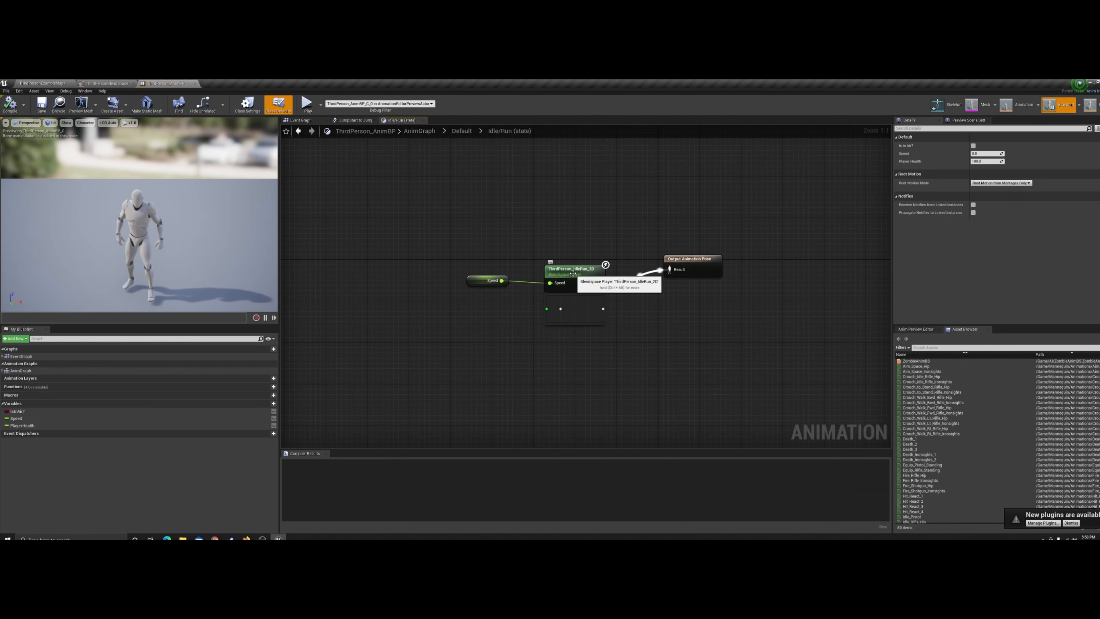
pyautogui.click(545, 284)
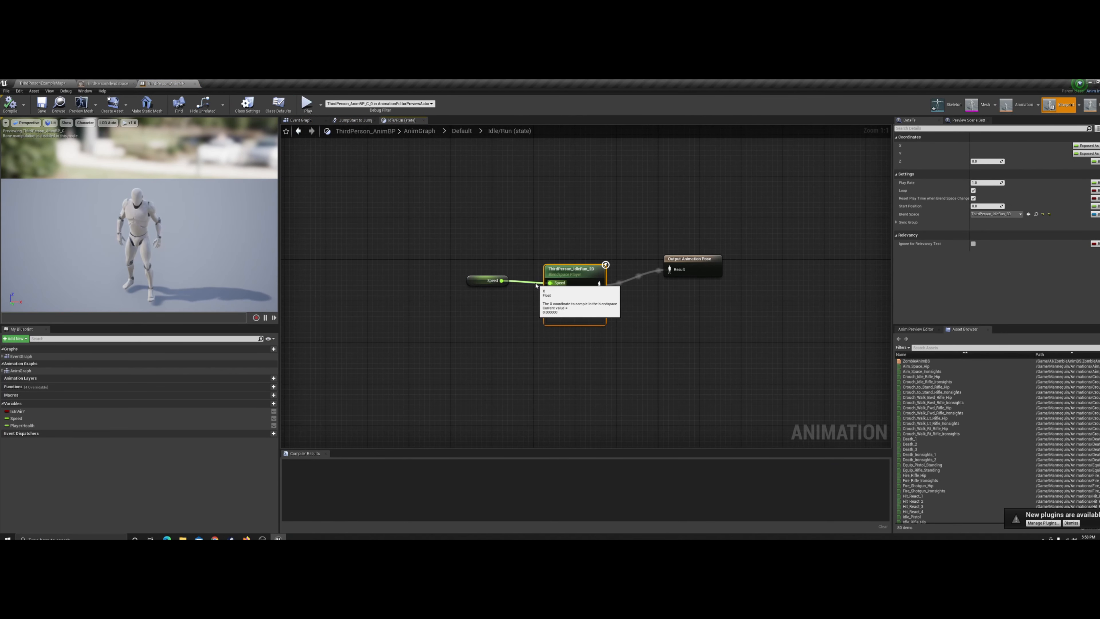
pyautogui.keyDown('alt'); pyautogui.click(536, 285); pyautogui.keyUp('alt')
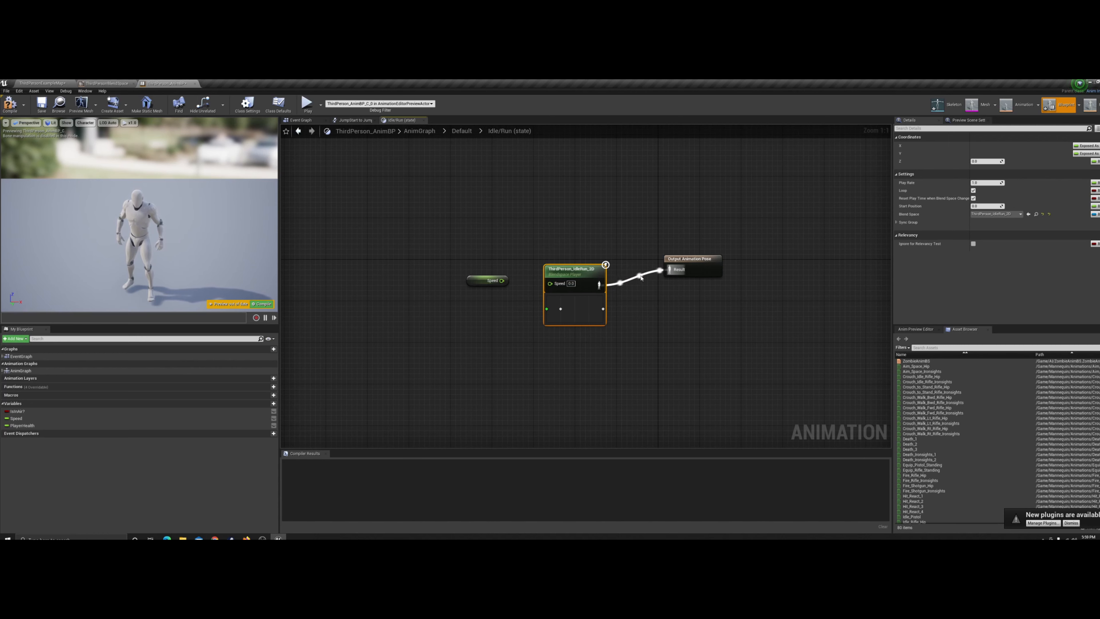
pyautogui.moveTo(578, 275); pyautogui.dragTo(589, 390)
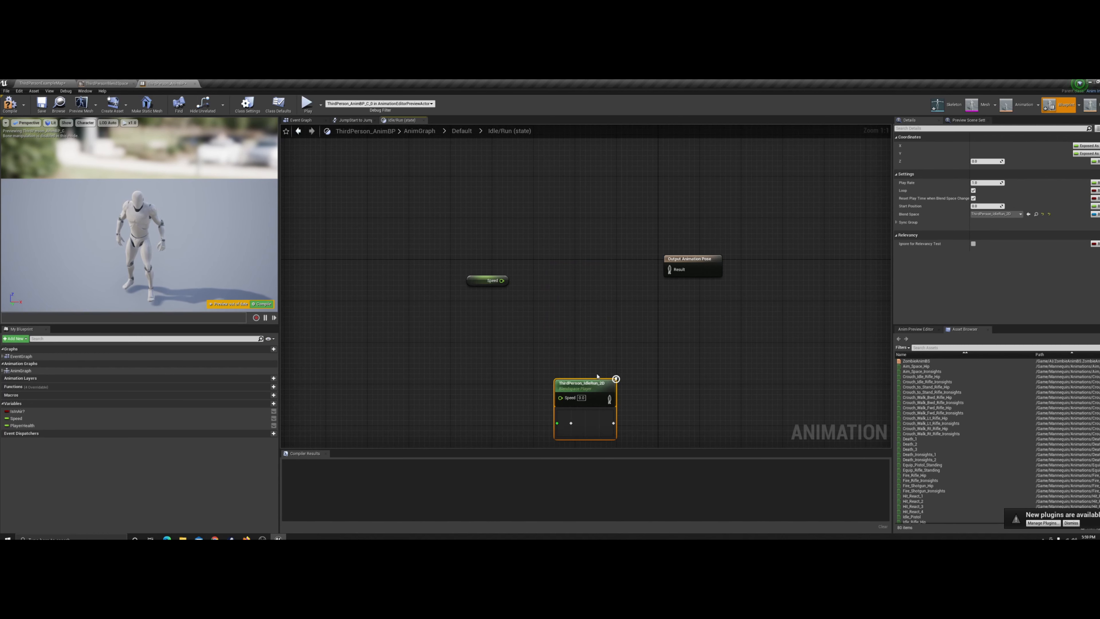
pyautogui.click(714, 392)
pyautogui.scroll(-4, 946, 404)
pyautogui.moveTo(540, 374); pyautogui.dragTo(651, 442)
pyautogui.click(674, 400)
# - Add a ThirdPersonBlendSpace player to the Idle/Run state, fed by the Speed variable and connected to the Output Animation Pose
pyautogui.scroll(-10, 996, 433)
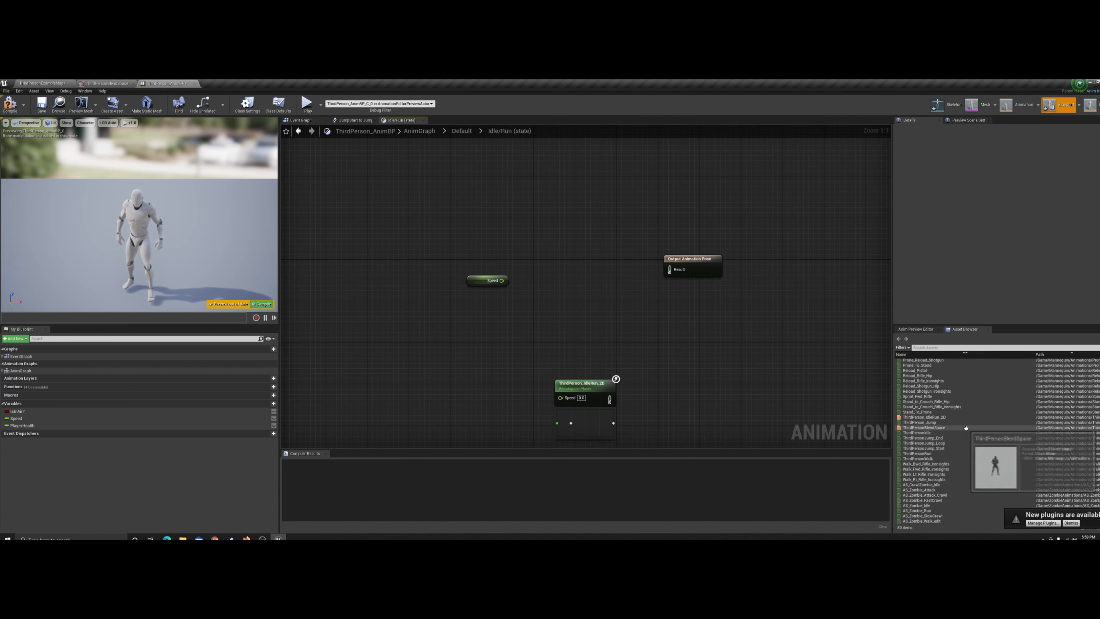
pyautogui.moveTo(970, 427); pyautogui.dragTo(501, 280)
pyautogui.moveTo(619, 290); pyautogui.dragTo(609, 266)
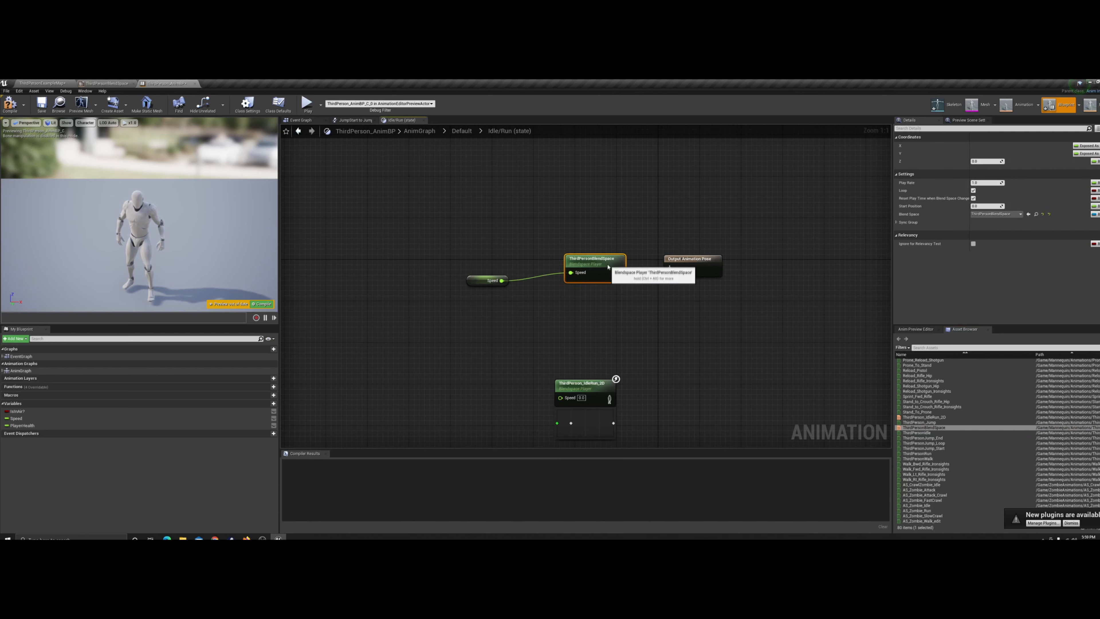
pyautogui.click(569, 319)
pyautogui.moveTo(488, 280); pyautogui.dragTo(488, 275)
pyautogui.click(459, 253)
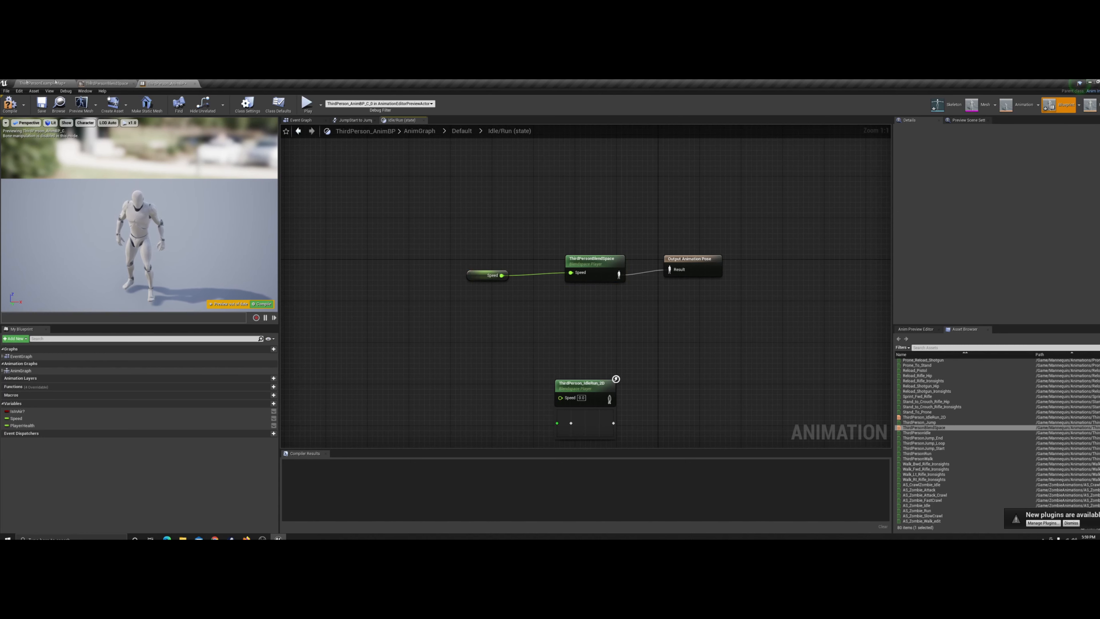
# - Compile the animation blueprint and align the unused ThirdPerson_IdleRun_2D node beneath the ThirdPersonBlendSpace node
pyautogui.click(10, 104)
pyautogui.moveTo(580, 384); pyautogui.dragTo(595, 351)
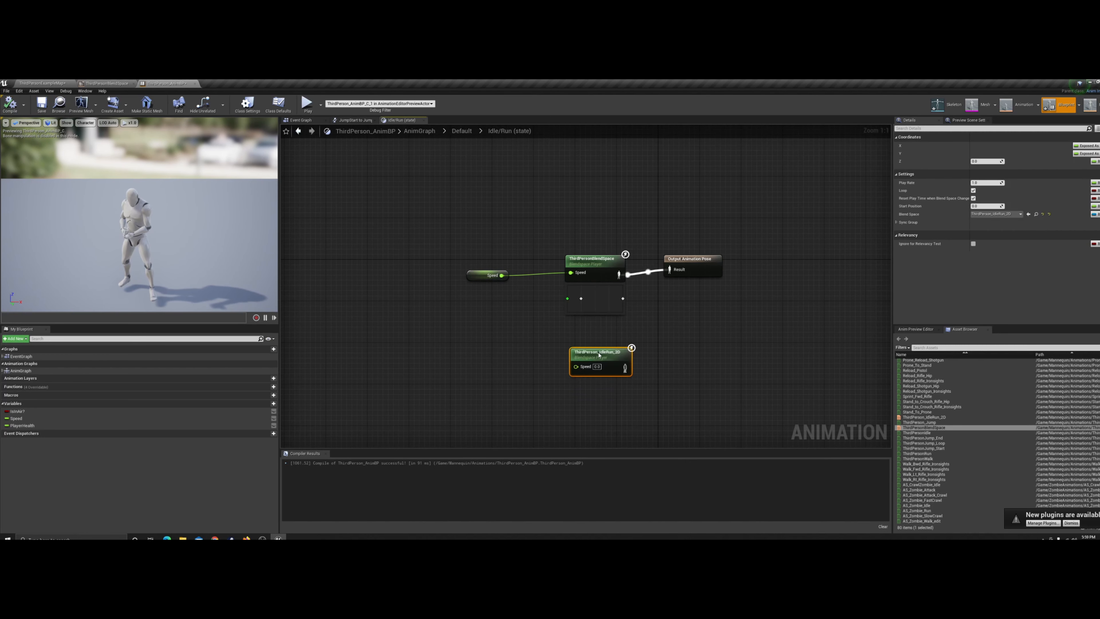
pyautogui.moveTo(615, 360); pyautogui.dragTo(611, 360)
pyautogui.click(601, 326)
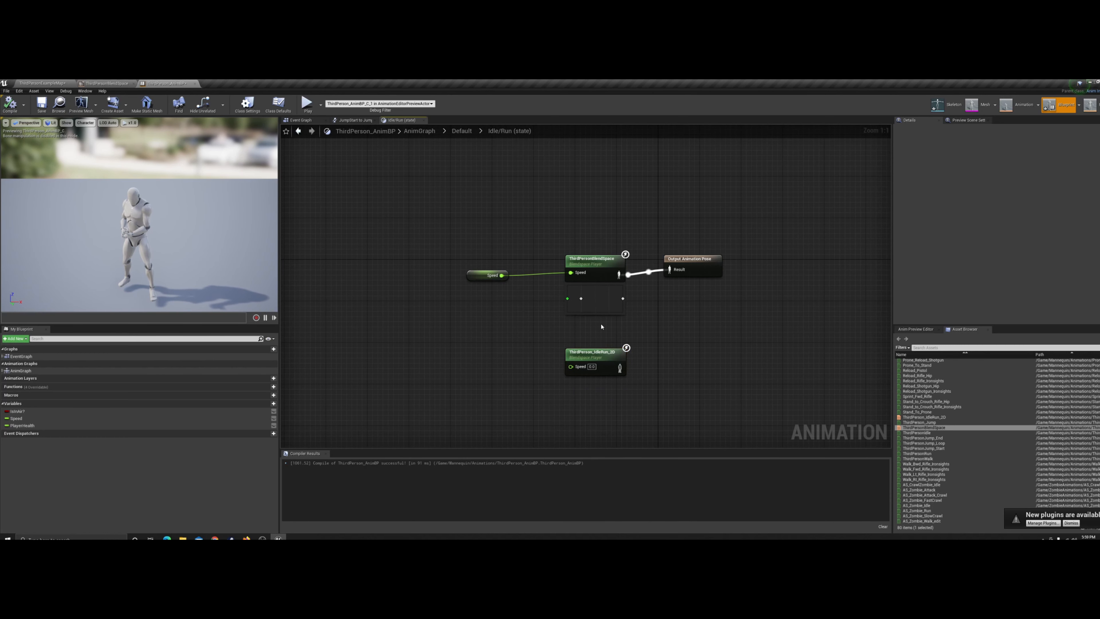
# - Preview the jog and sprint blending by raising the Speed preview value in two stages towards 375
pyautogui.click(913, 329)
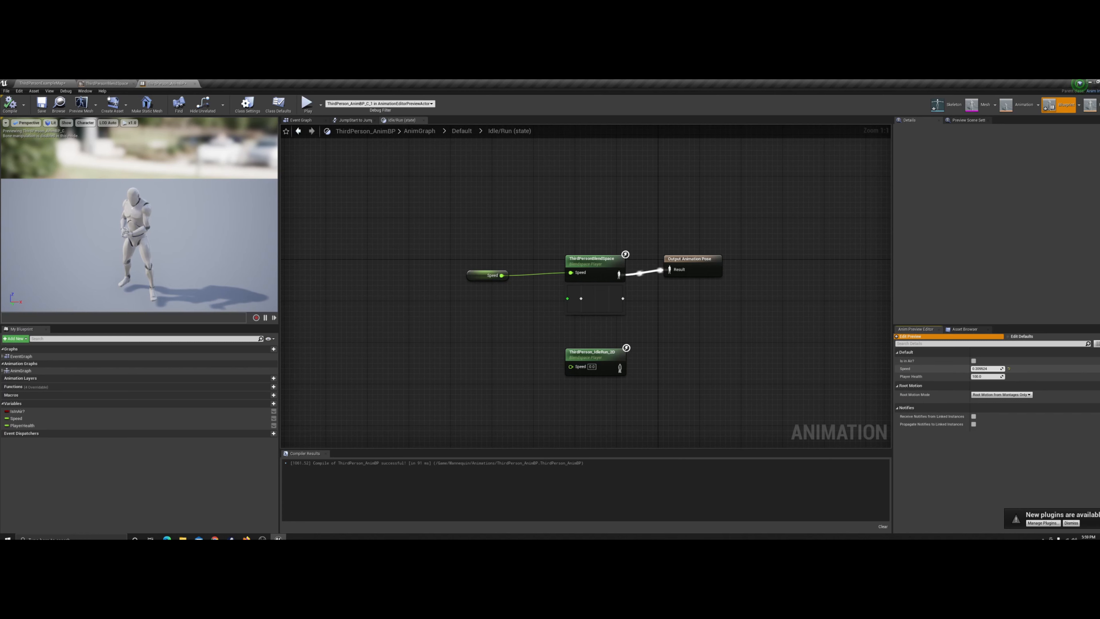
pyautogui.moveTo(987, 369); pyautogui.dragTo(996, 369)
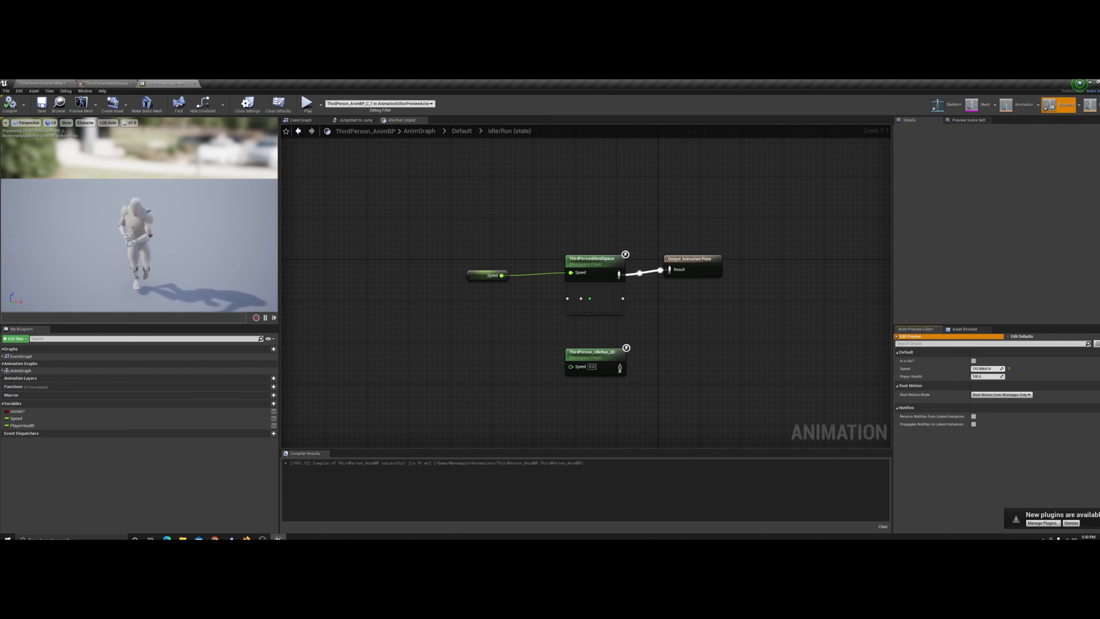
pyautogui.moveTo(986, 368)
pyautogui.mouseDown()
pyautogui.moveTo(970, 369)
pyautogui.moveTo(996, 368)
pyautogui.mouseUp()
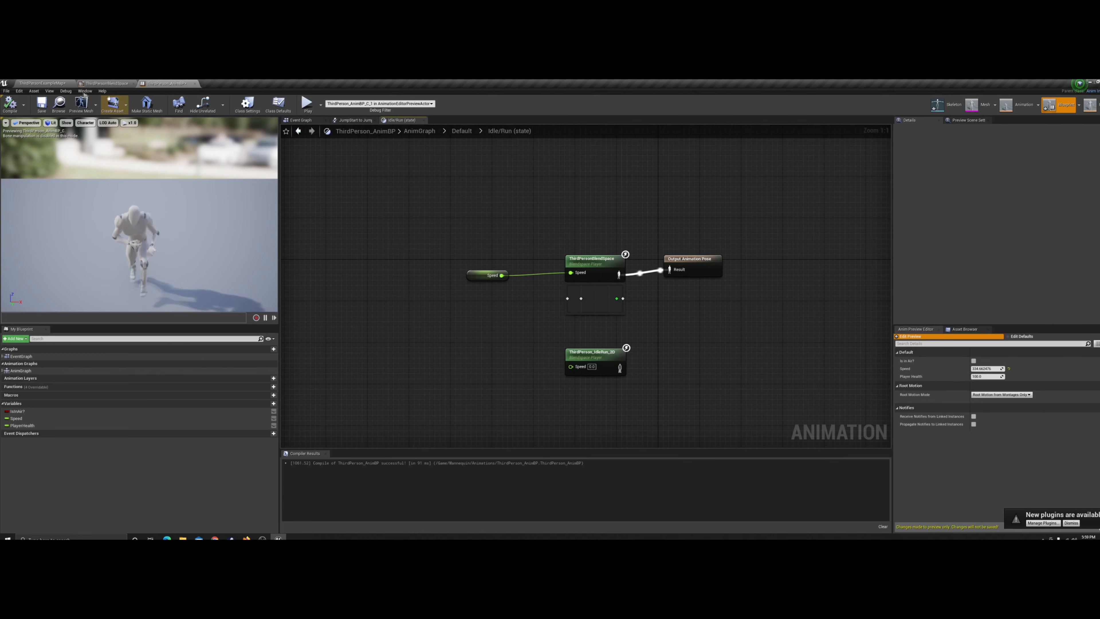
# - Save the animation blueprint, bring the asset list back and shift the Speed node slightly upward in the graph
pyautogui.click(41, 104)
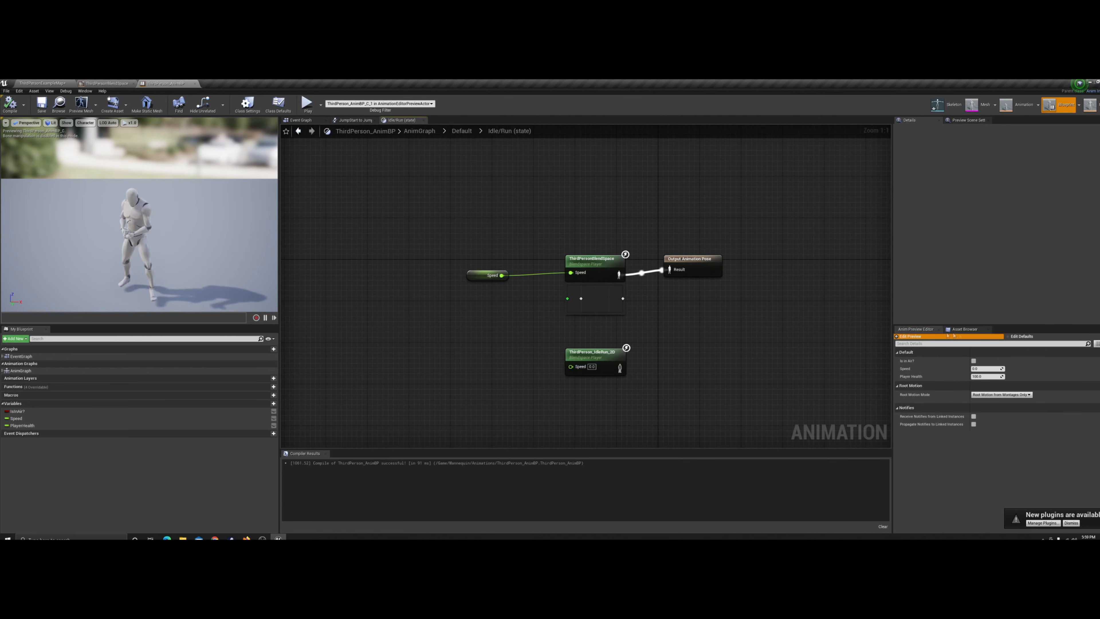
pyautogui.click(968, 329)
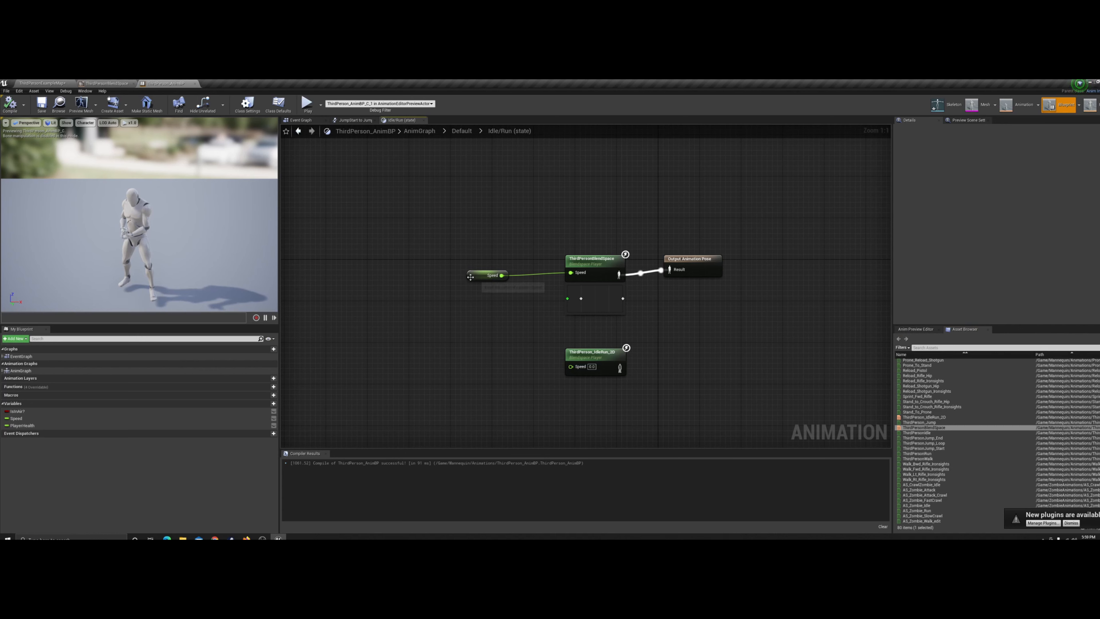
pyautogui.moveTo(470, 278); pyautogui.dragTo(470, 273)
pyautogui.click(639, 403)
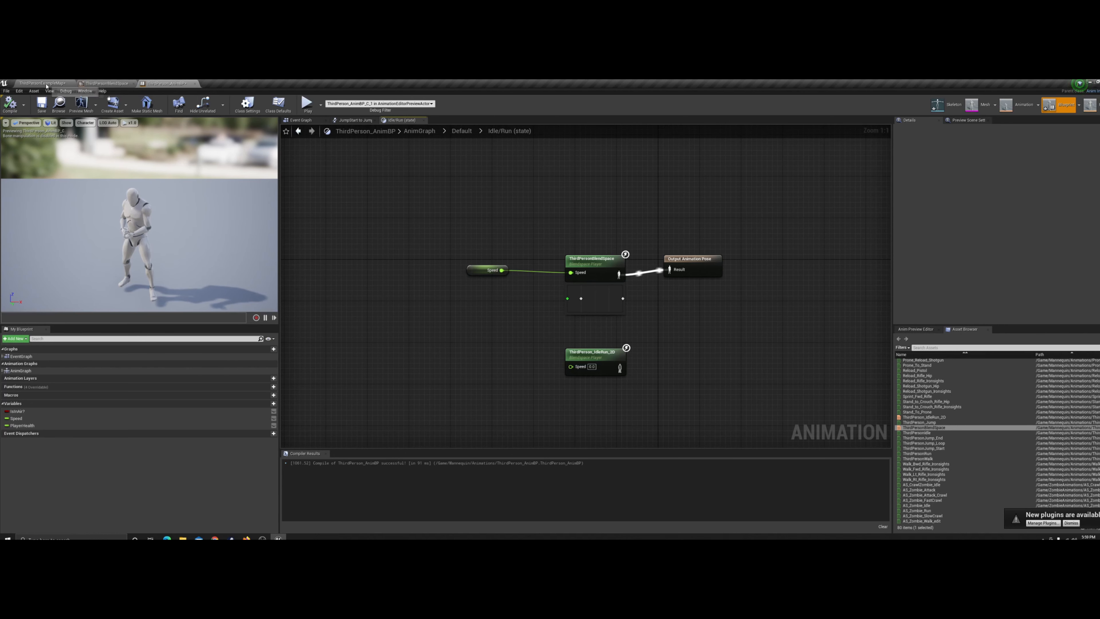
# - Open the UE4_Mannequin_Skeleton asset from the Mannequin character's Mesh folder
pyautogui.click(45, 84)
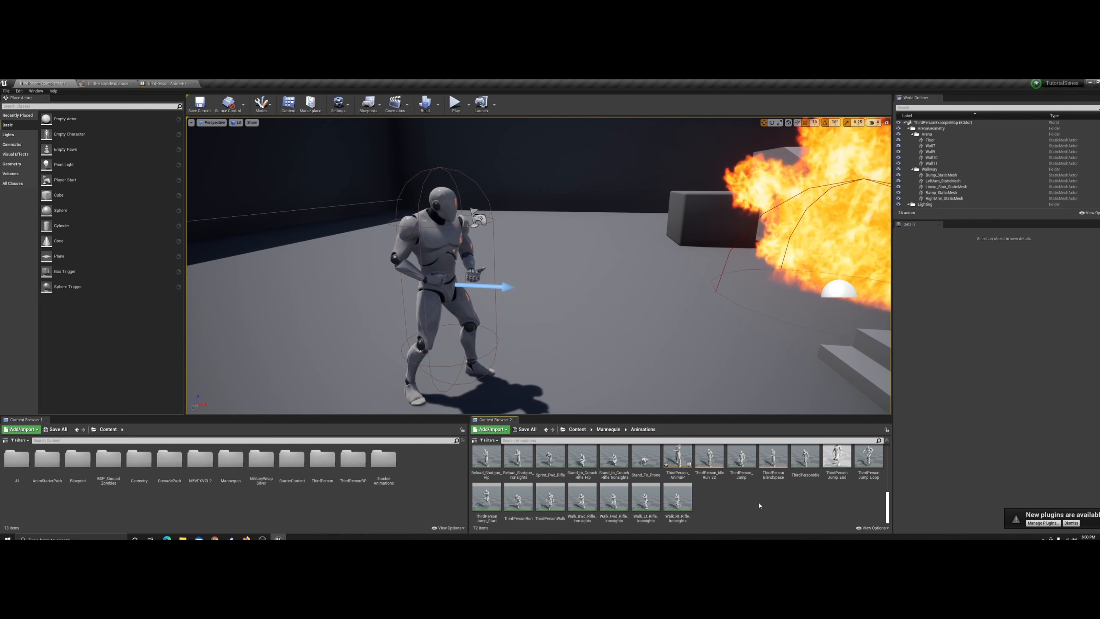
pyautogui.scroll(5, 759, 505)
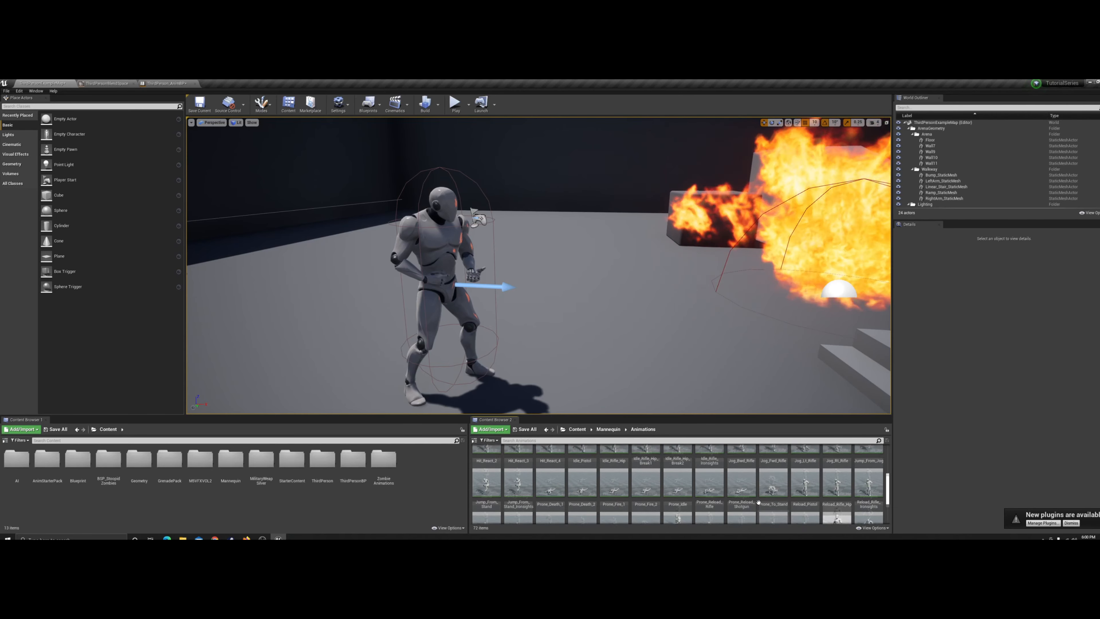
pyautogui.scroll(-5, 759, 504)
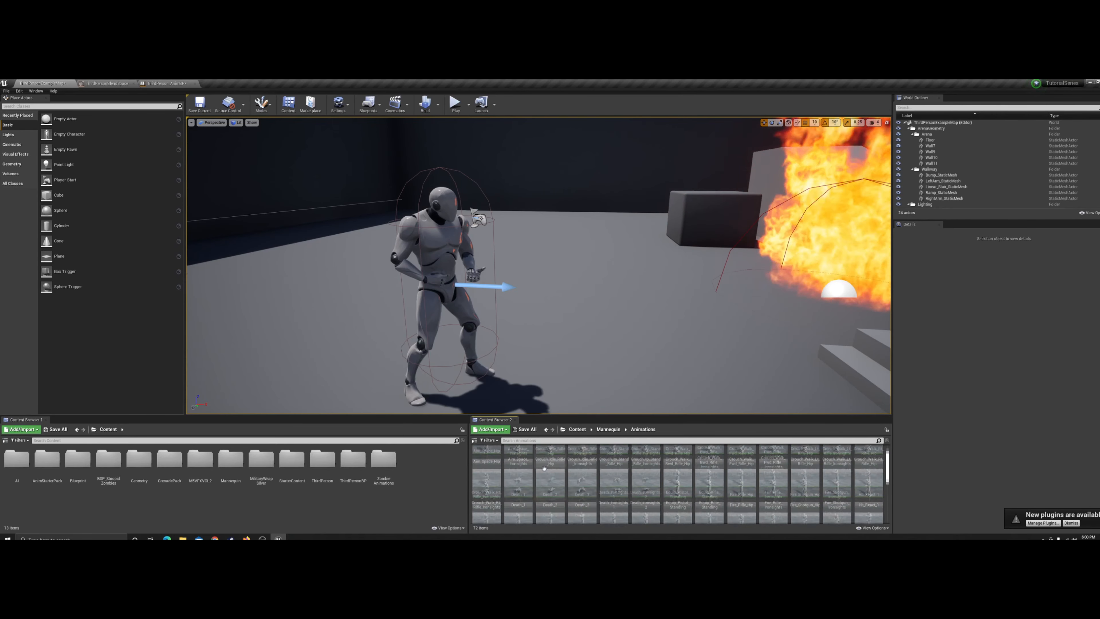
pyautogui.click(608, 429)
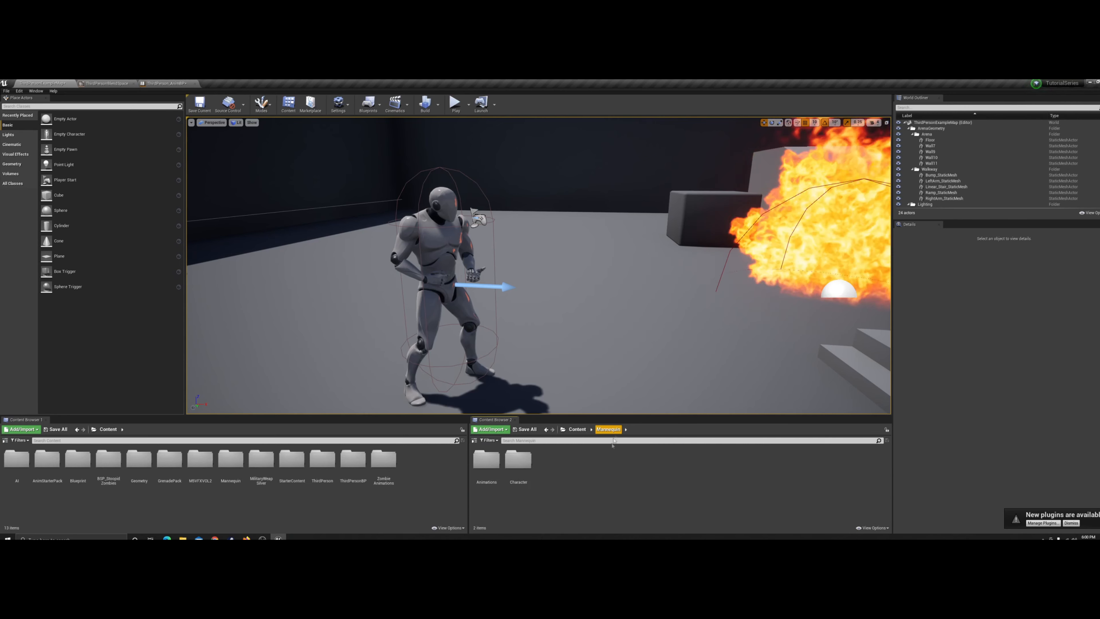
pyautogui.doubleClick(518, 460)
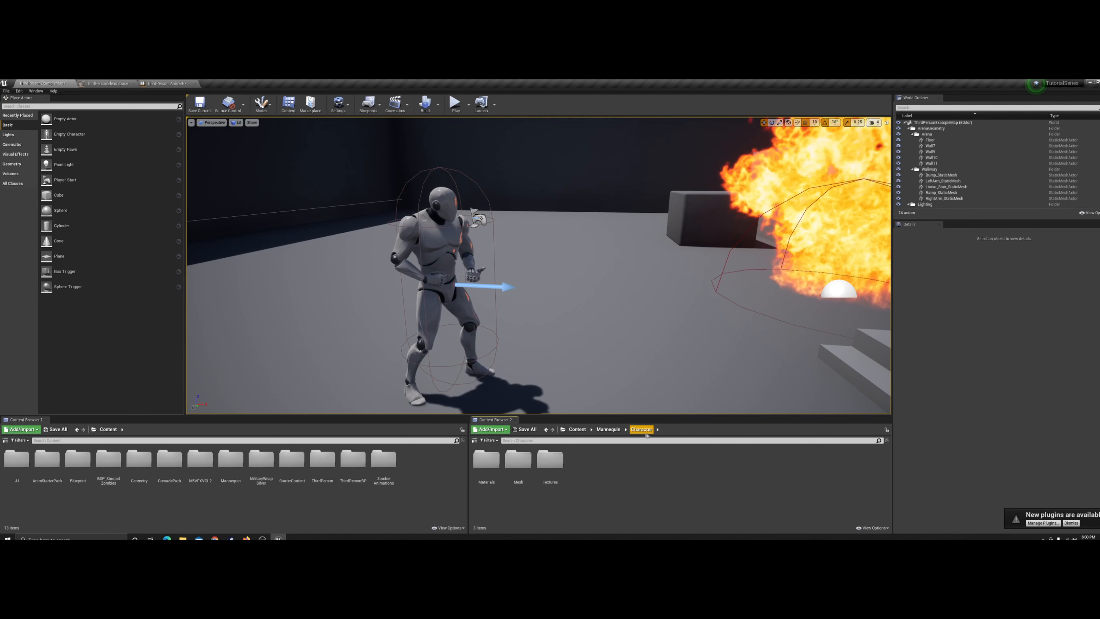
pyautogui.doubleClick(518, 460)
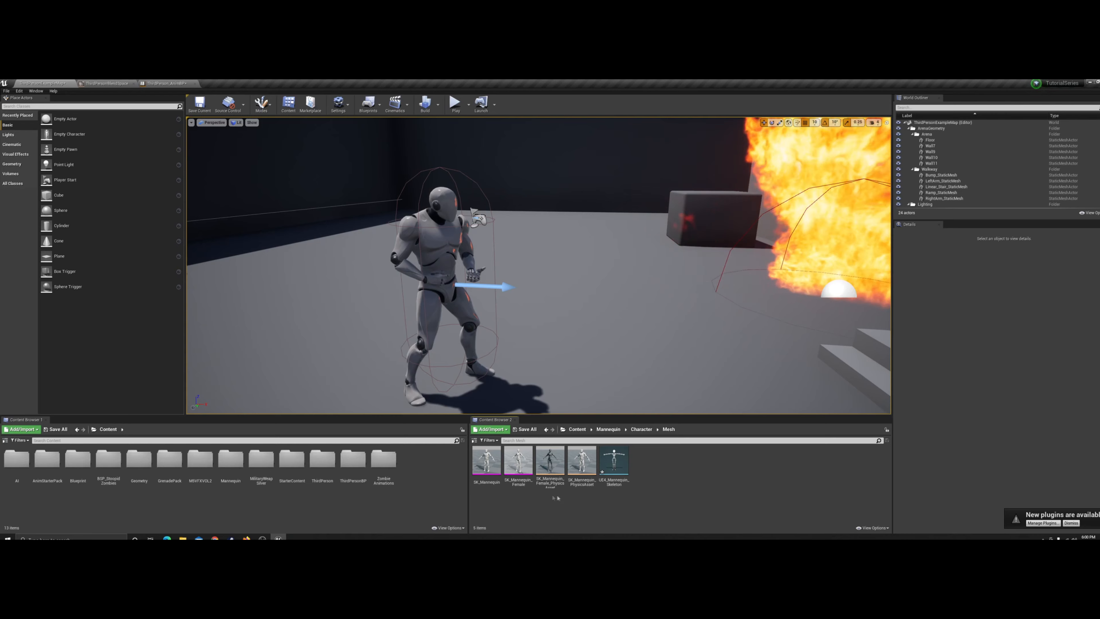
pyautogui.doubleClick(618, 489)
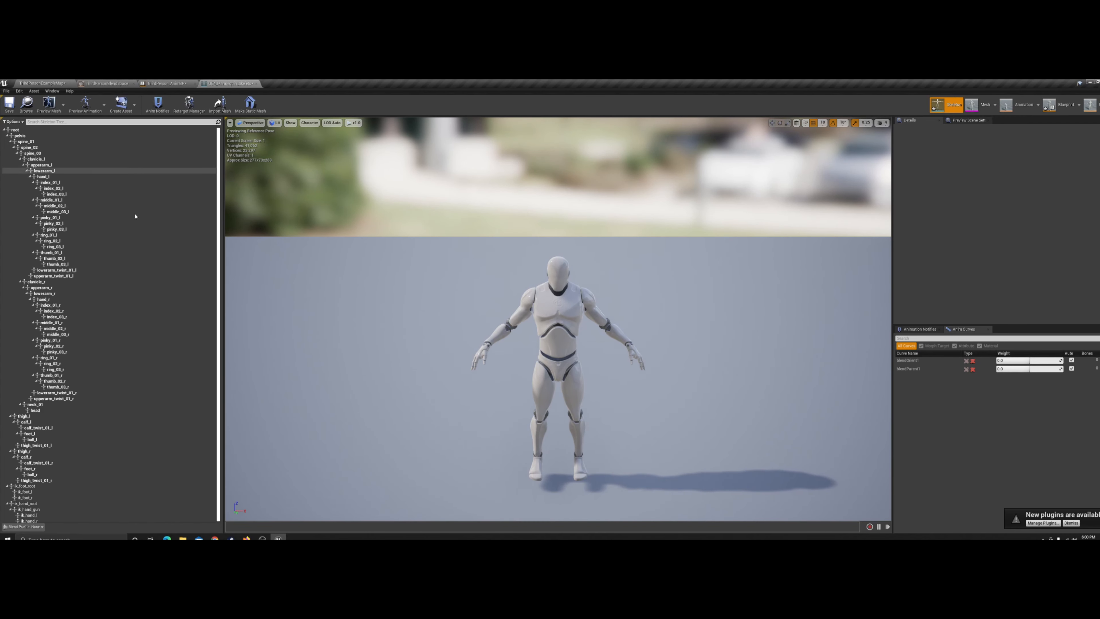
# - Examine the skeleton's left arm bones one by one, from spine_03 and clavicle_l down to the hand and finger bones
pyautogui.click(60, 153)
pyautogui.click(61, 159)
pyautogui.click(62, 165)
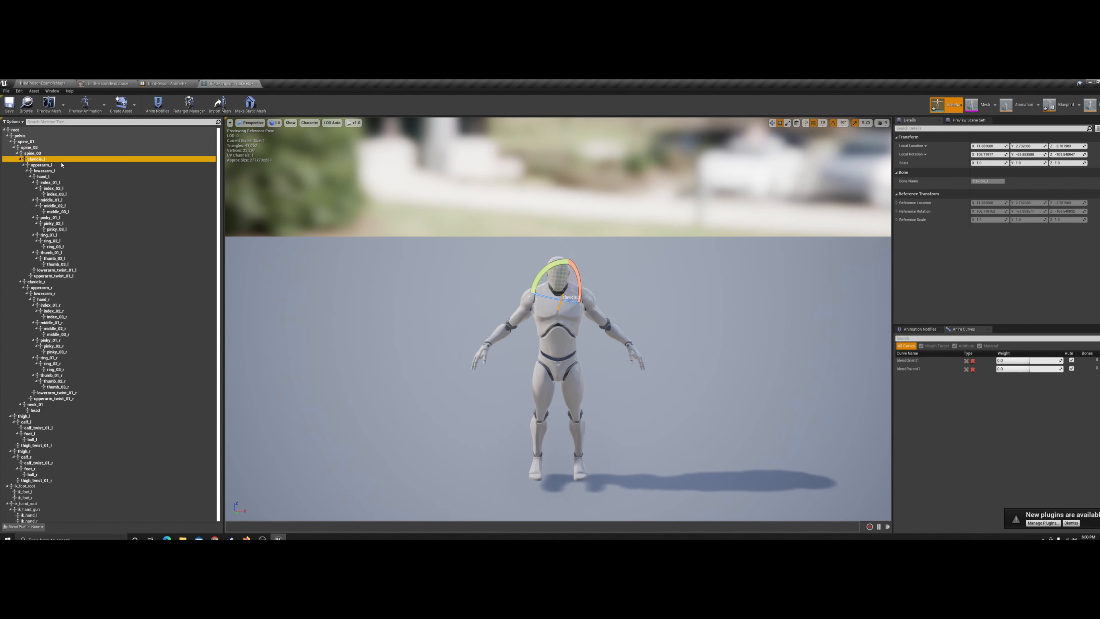
pyautogui.click(63, 171)
pyautogui.click(66, 176)
pyautogui.click(69, 183)
pyautogui.click(72, 188)
pyautogui.click(75, 200)
pyautogui.click(77, 205)
pyautogui.click(79, 212)
pyautogui.click(79, 217)
# - Inspect the root bone and its rotation handles on the mannequin, and select the pelvis bone
pyautogui.click(81, 131)
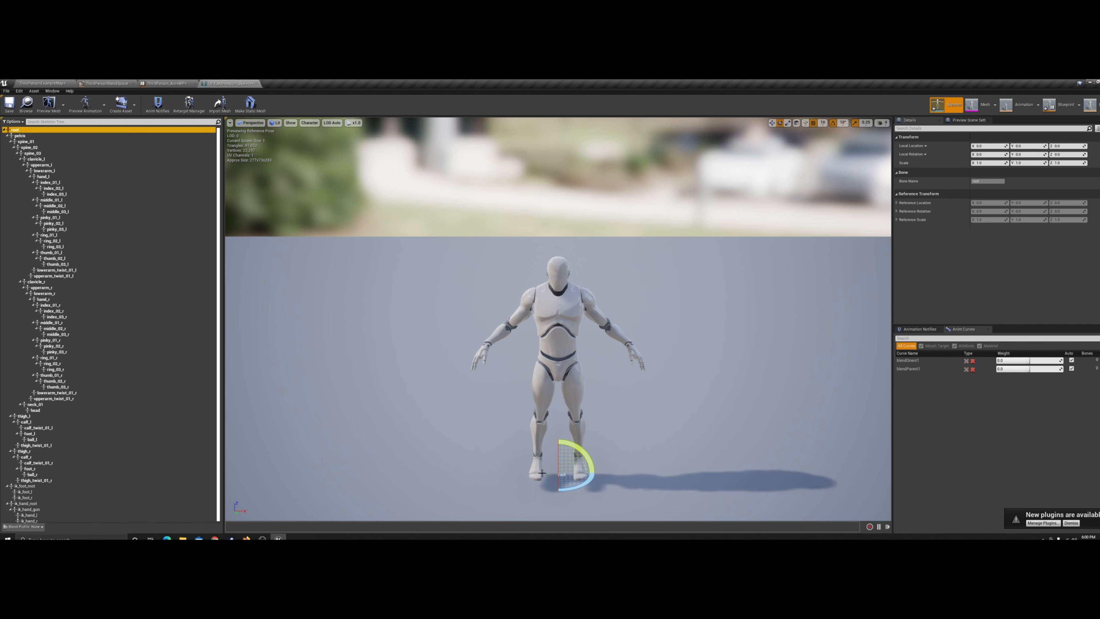
pyautogui.moveTo(584, 491)
pyautogui.mouseDown()
pyautogui.moveTo(563, 491)
pyautogui.moveTo(584, 491)
pyautogui.mouseUp()
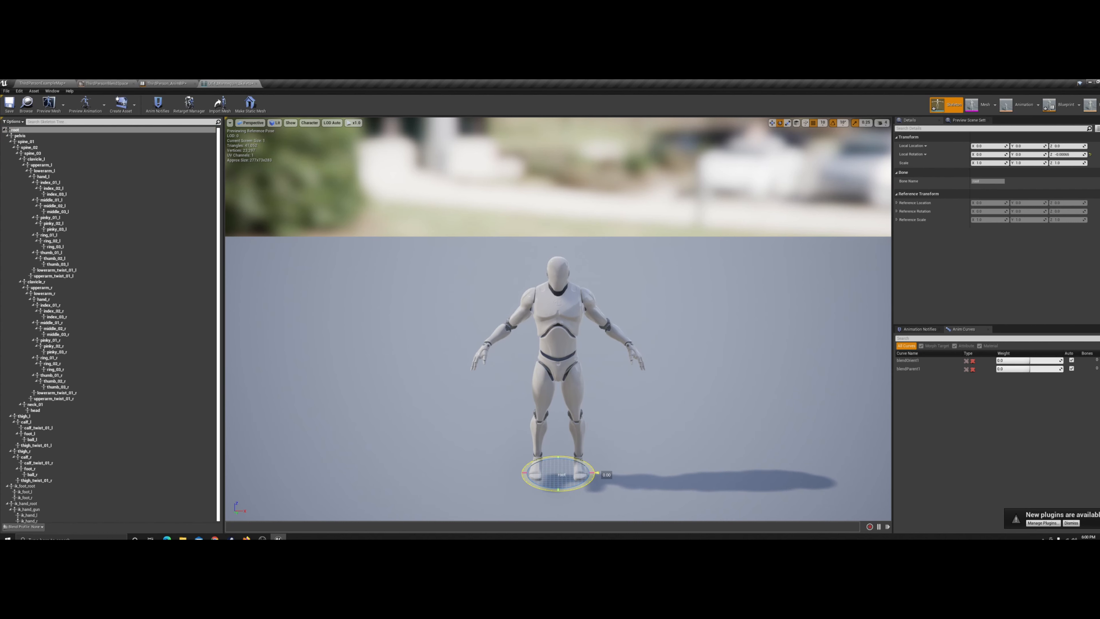
pyautogui.click(521, 413)
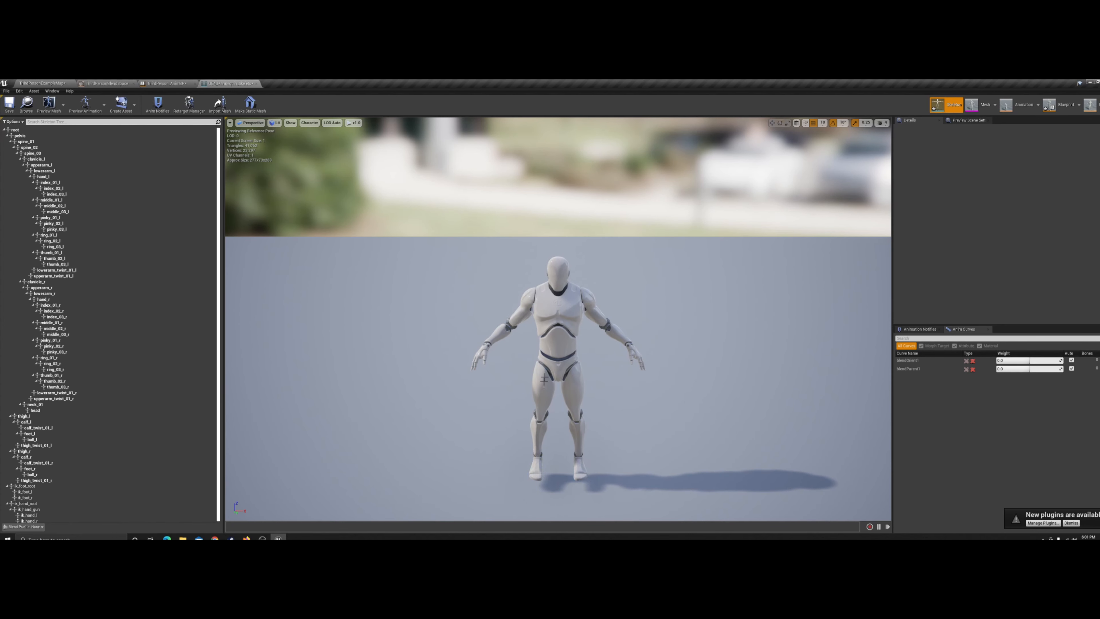
pyautogui.click(120, 136)
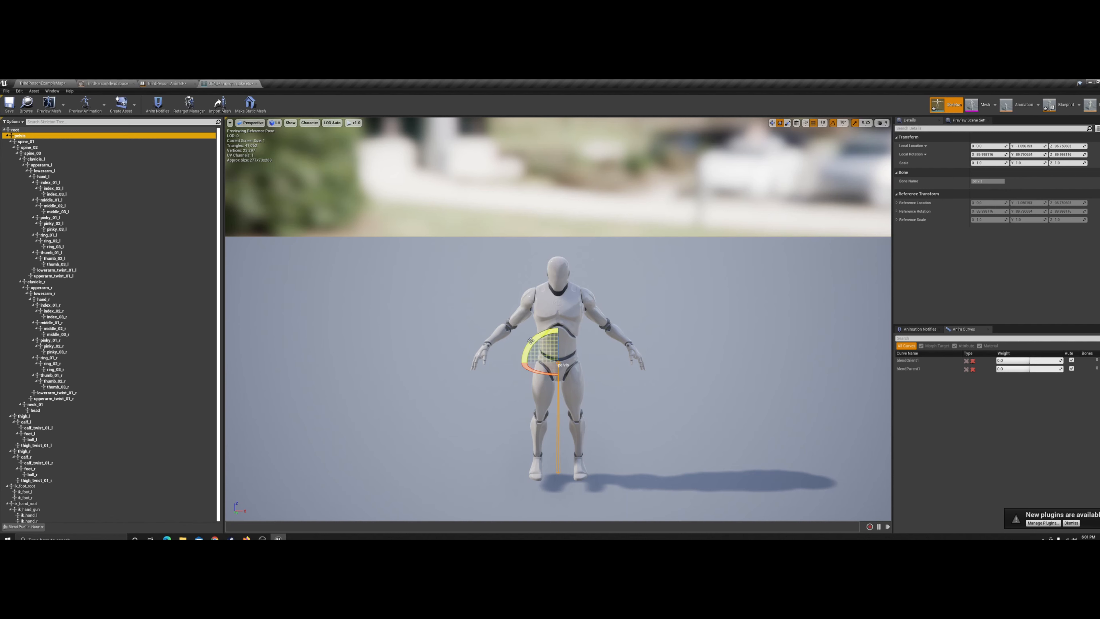
# - Try rotating the mannequin's pelvis bone and the hand_l bone, and clear the bone selection
pyautogui.moveTo(533, 341); pyautogui.dragTo(536, 341)
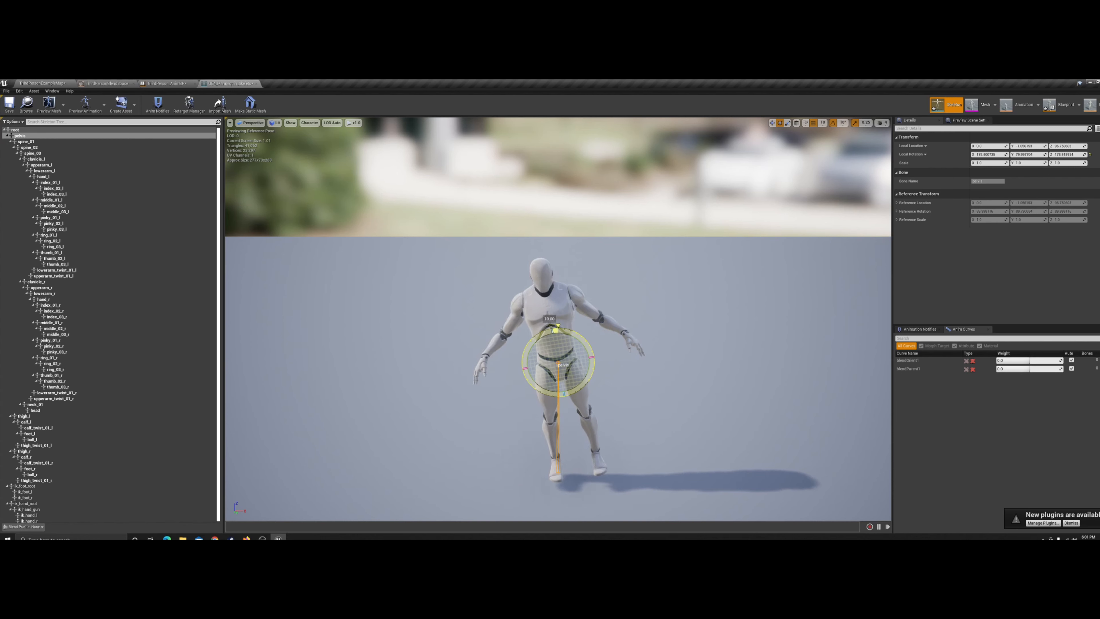
pyautogui.moveTo(536, 342); pyautogui.dragTo(531, 305)
pyautogui.click(619, 329)
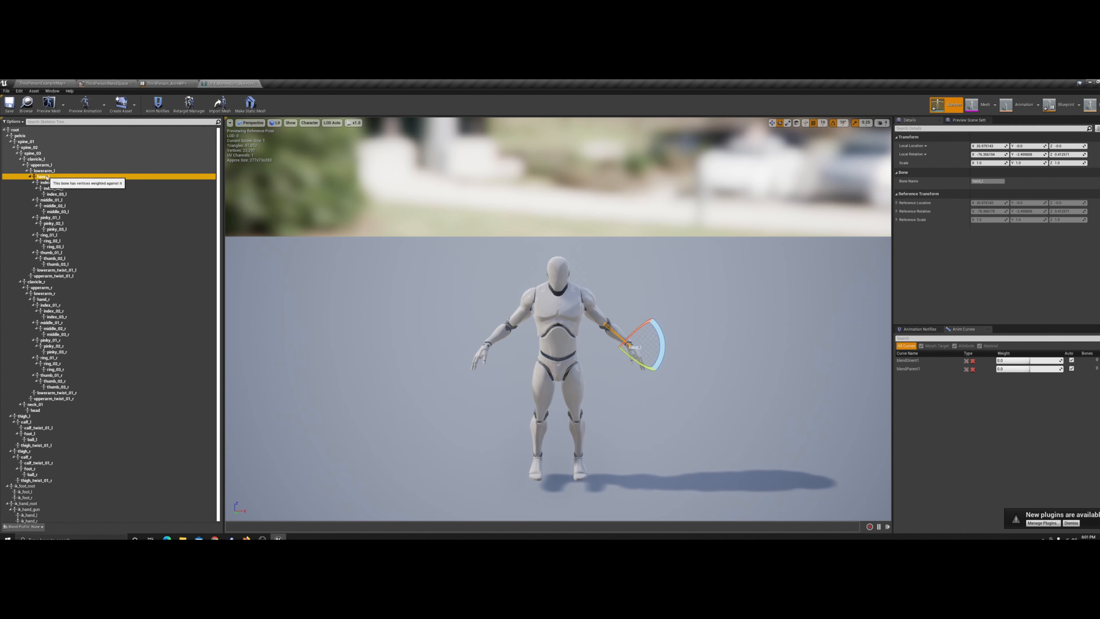
pyautogui.moveTo(640, 326); pyautogui.dragTo(641, 329)
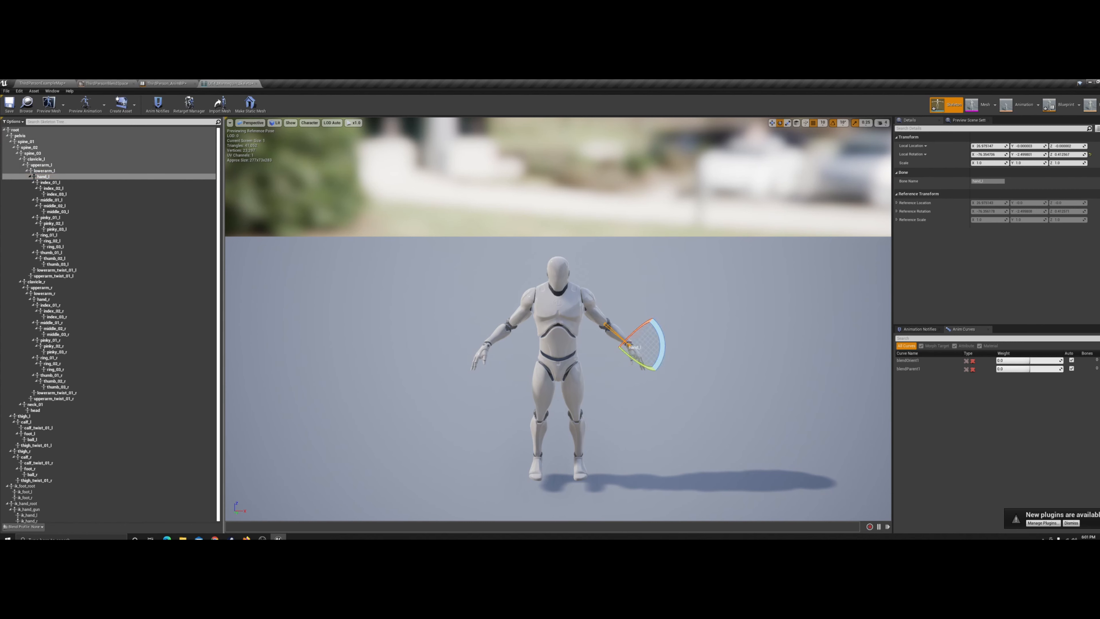
pyautogui.click(262, 234)
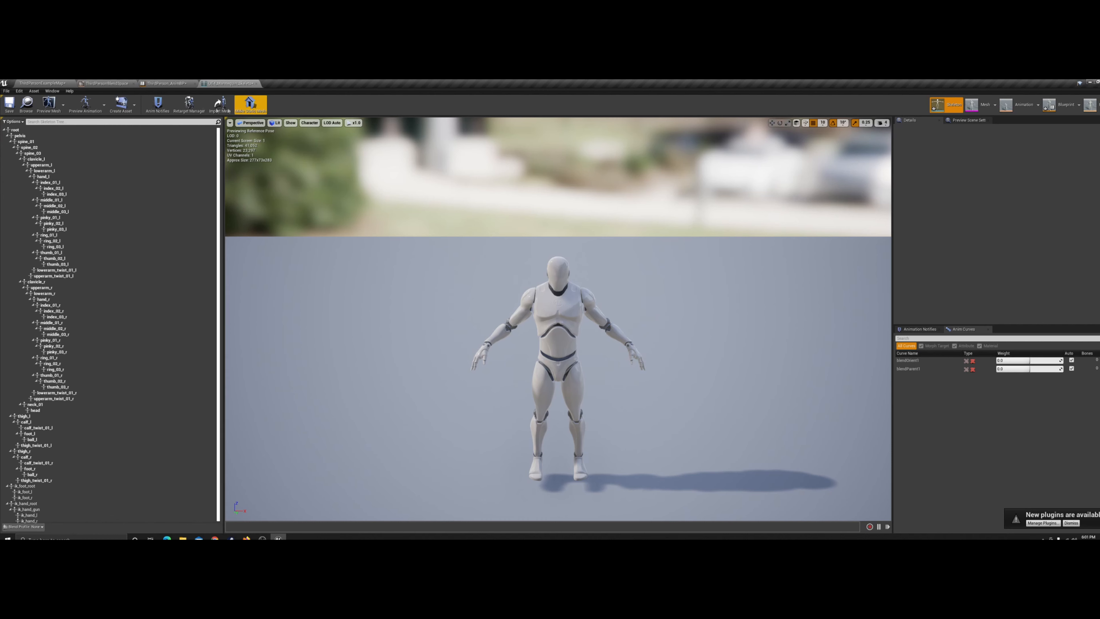
# - Preview the Idle_Rifle_Hip animation on the mannequin and dismiss the new plugins notification
pyautogui.click(104, 104)
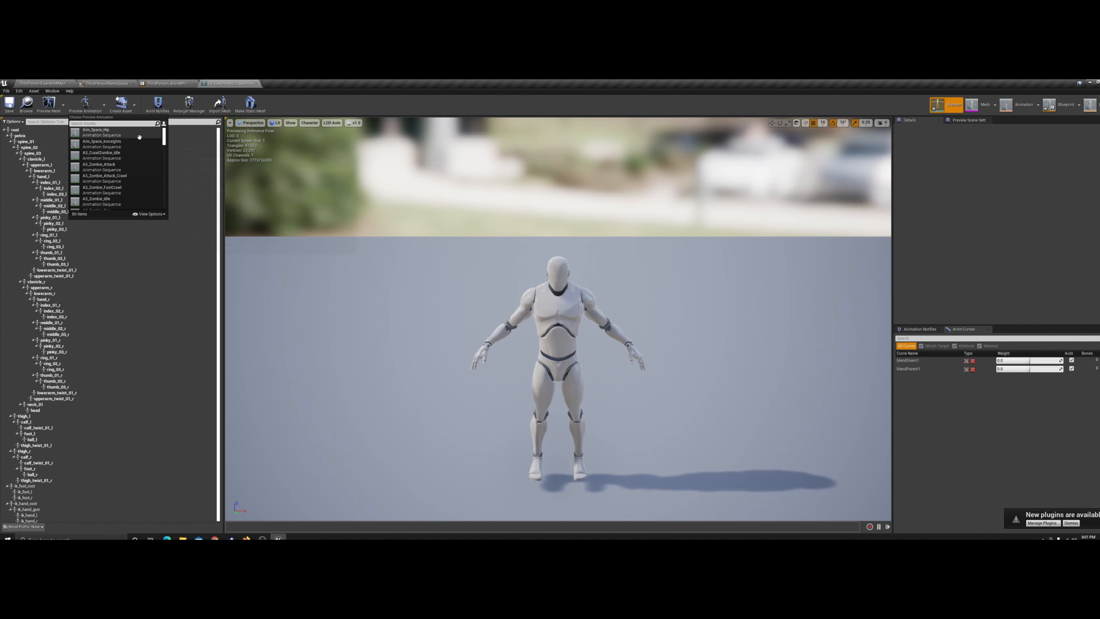
pyautogui.scroll(-3, 138, 140)
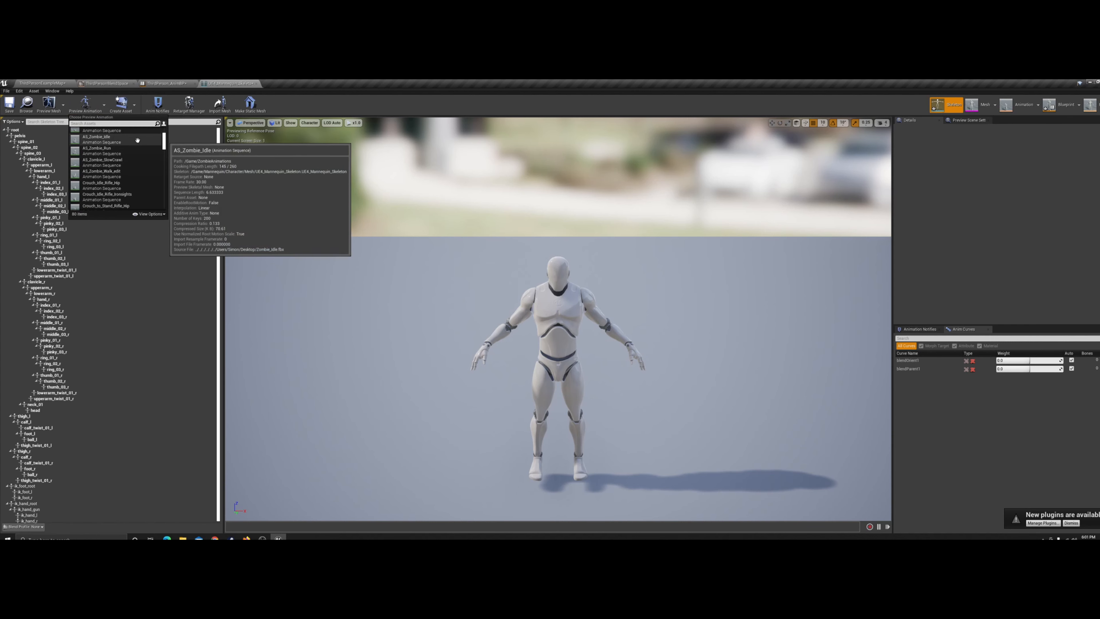
pyautogui.scroll(-10, 138, 140)
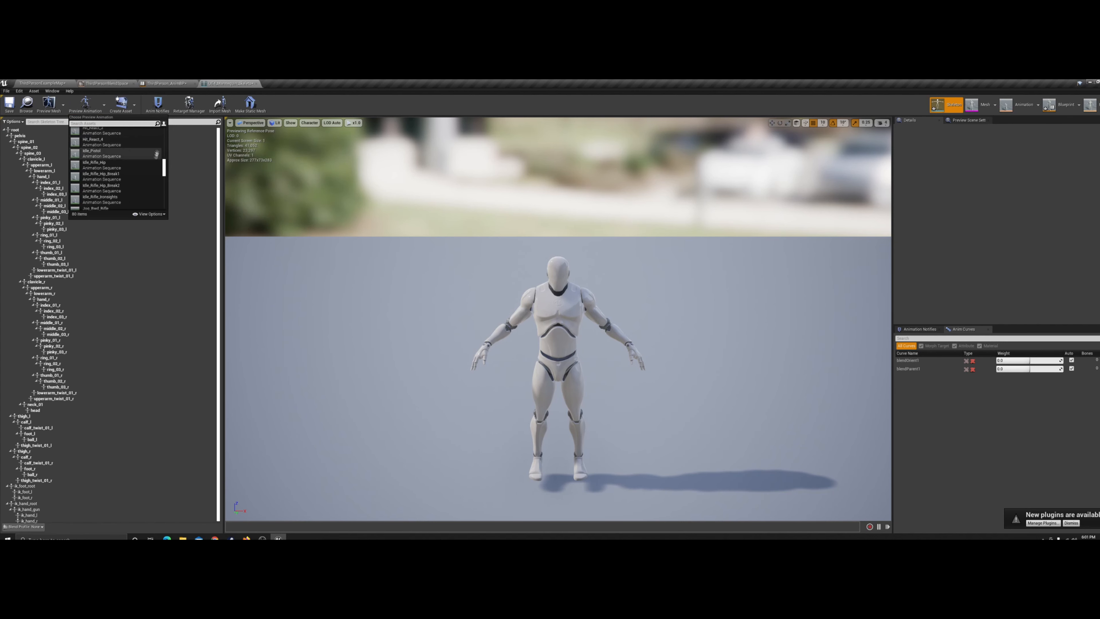
pyautogui.moveTo(164, 169)
pyautogui.mouseDown()
pyautogui.moveTo(166, 158)
pyautogui.moveTo(164, 170)
pyautogui.mouseUp()
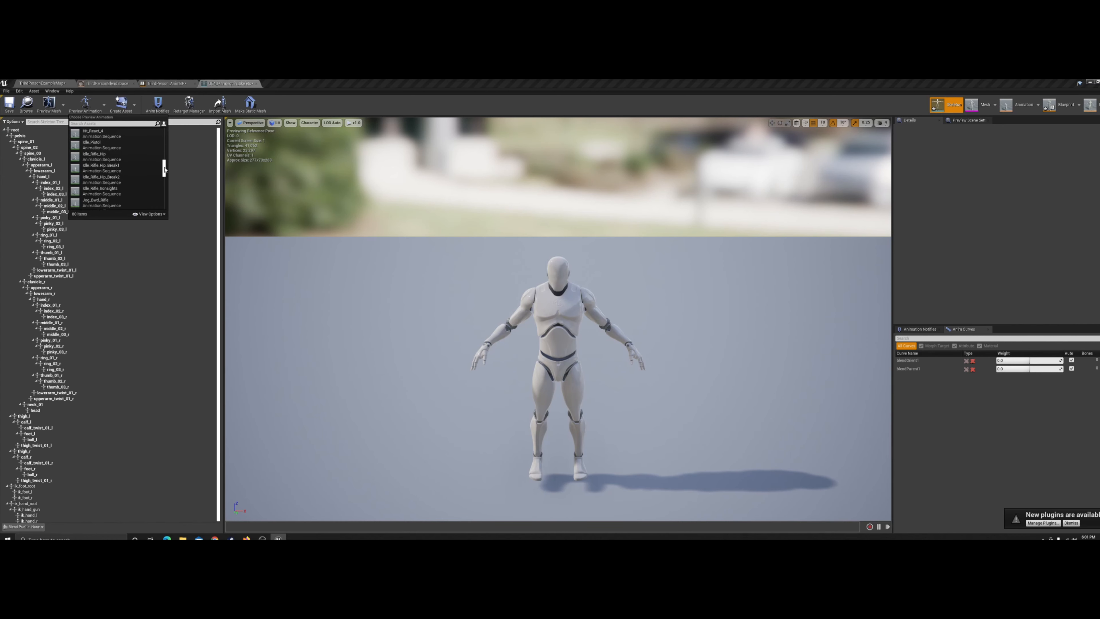
pyautogui.click(121, 157)
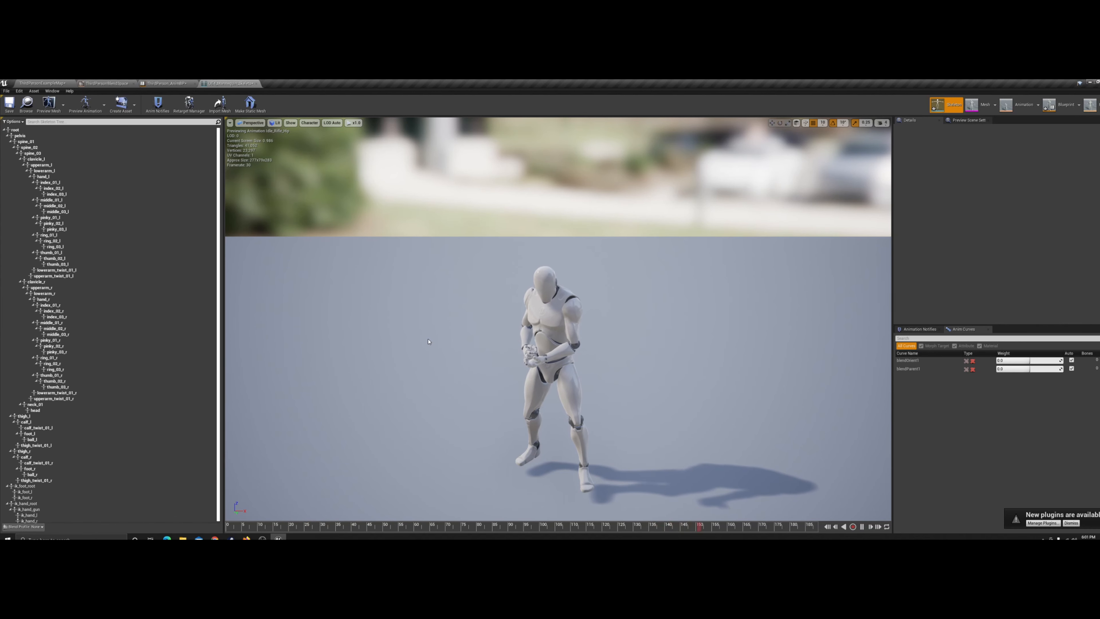
pyautogui.keyDown('alt'); pyautogui.moveTo(428, 341); pyautogui.dragTo(516, 381); pyautogui.keyUp('alt')
pyautogui.moveTo(558, 318); pyautogui.dragTo(481, 270, button='right')
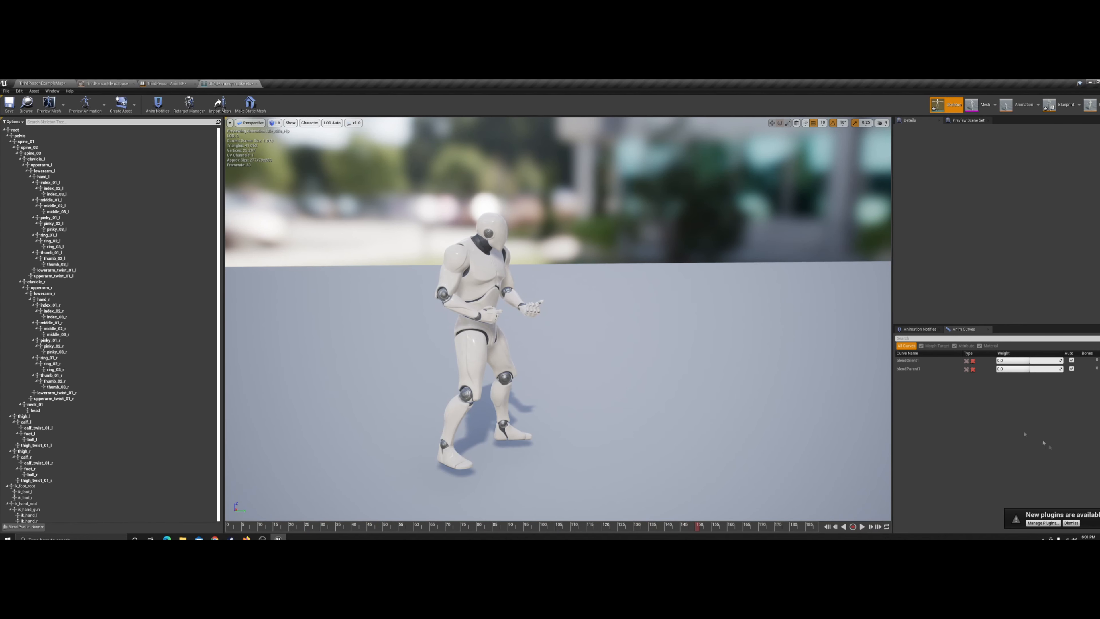
pyautogui.click(1071, 523)
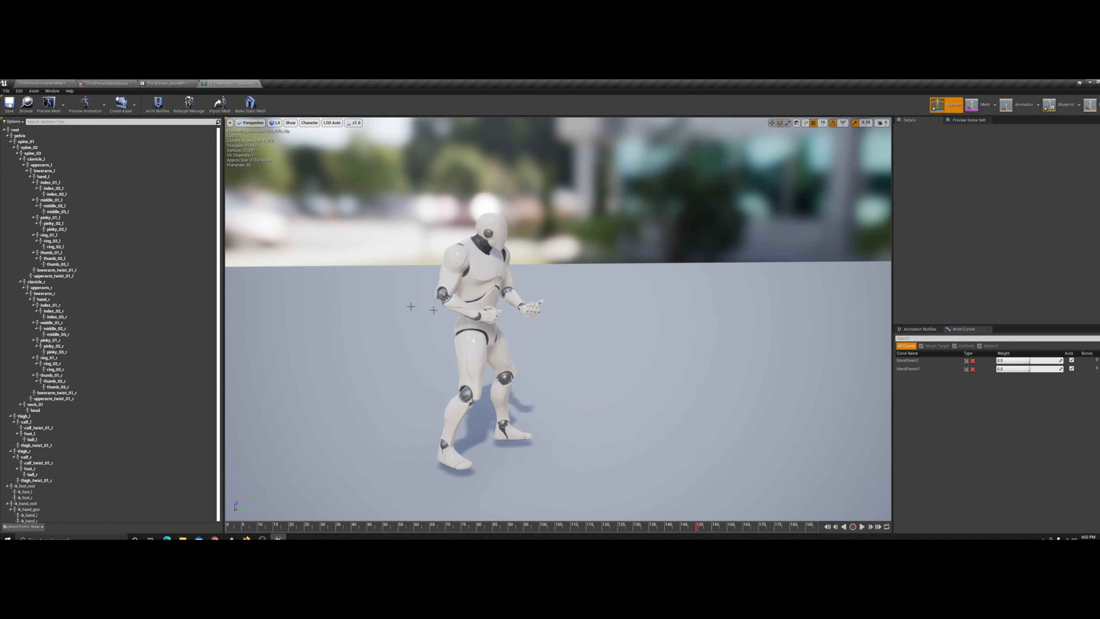
# - Add a socket to the hand_r bone in the skeleton
pyautogui.click(43, 300)
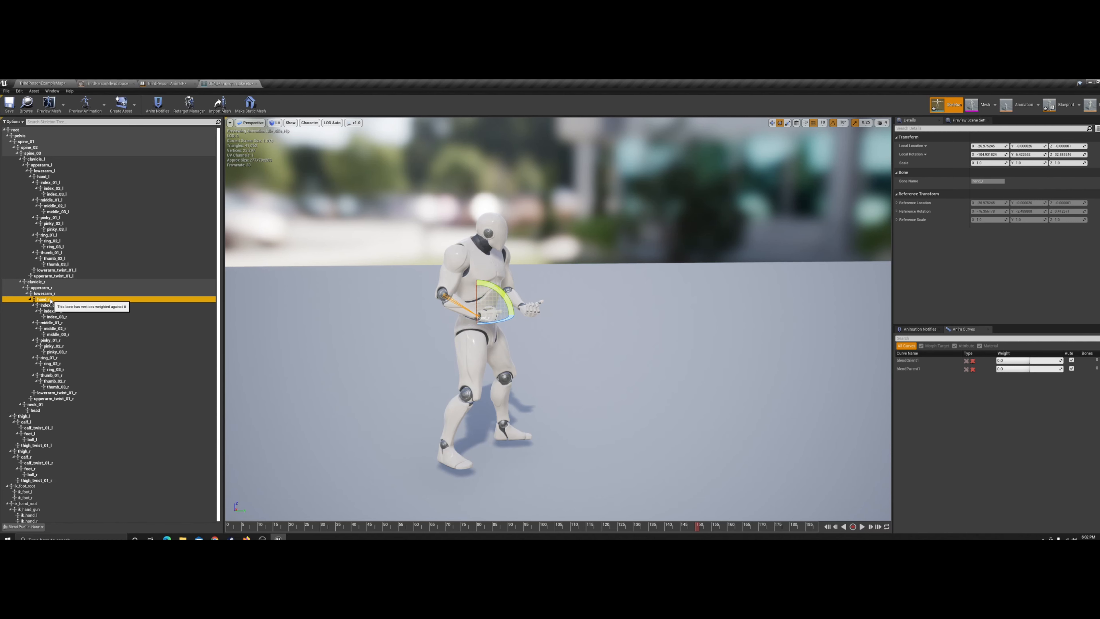
pyautogui.rightClick(50, 301)
pyautogui.click(45, 299)
pyautogui.rightClick(45, 300)
pyautogui.moveTo(70, 358)
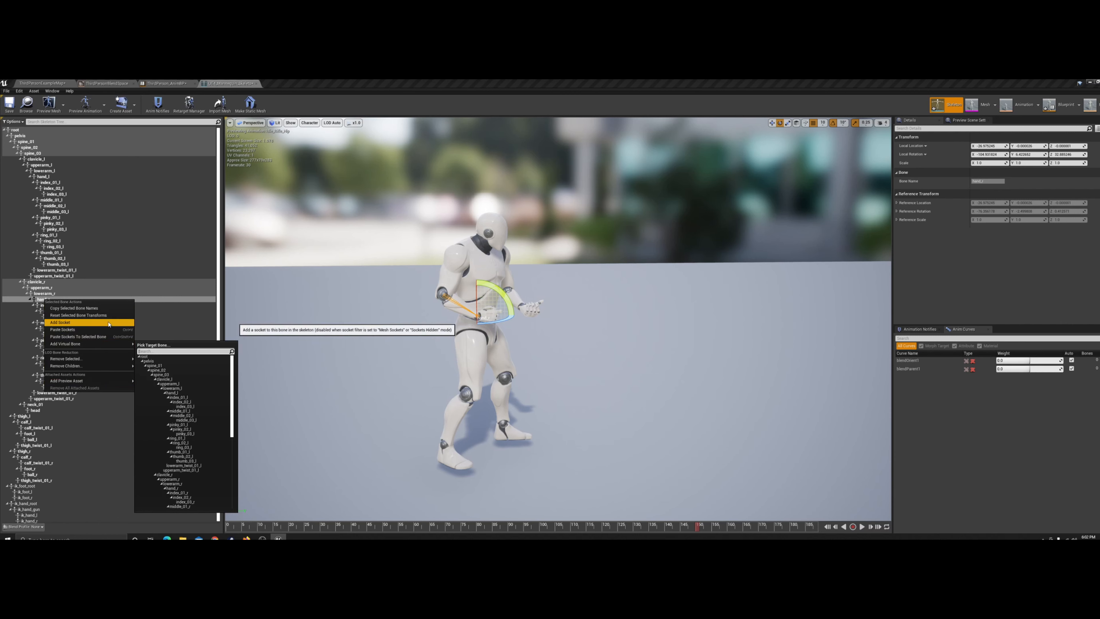
pyautogui.click(108, 323)
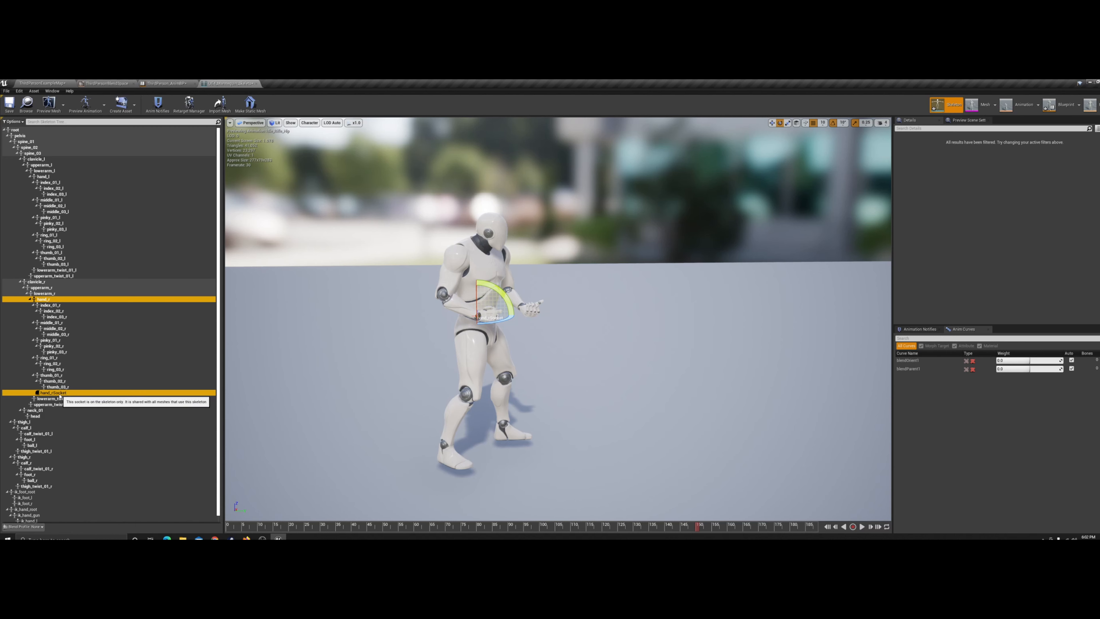
# - Rename the new socket under the hand_r bone to RightHand
pyautogui.click(60, 395)
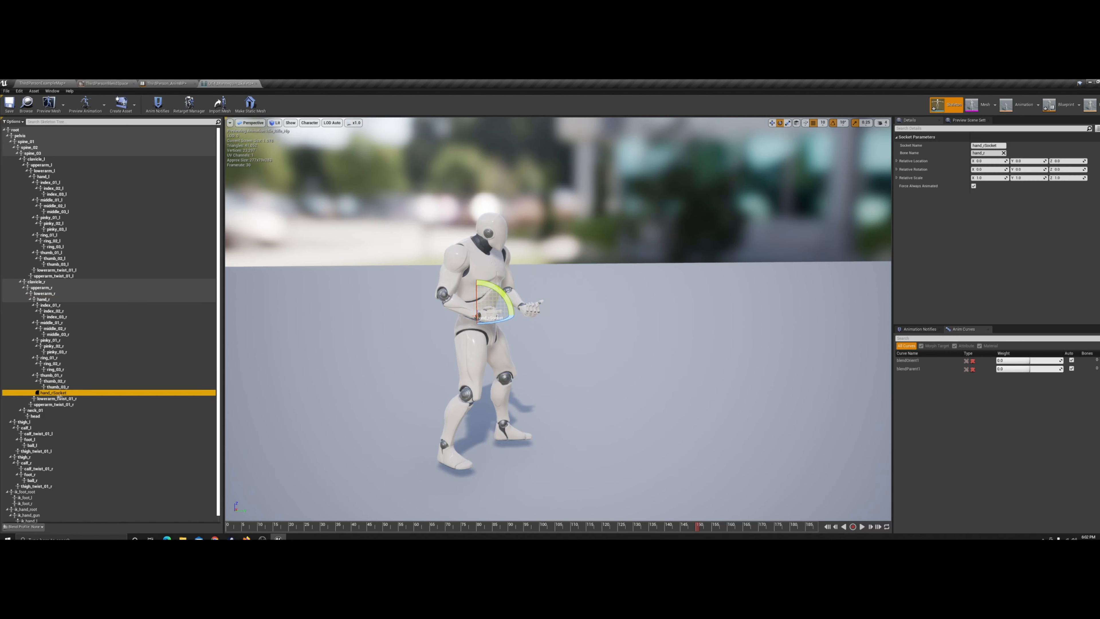
pyautogui.rightClick(71, 395)
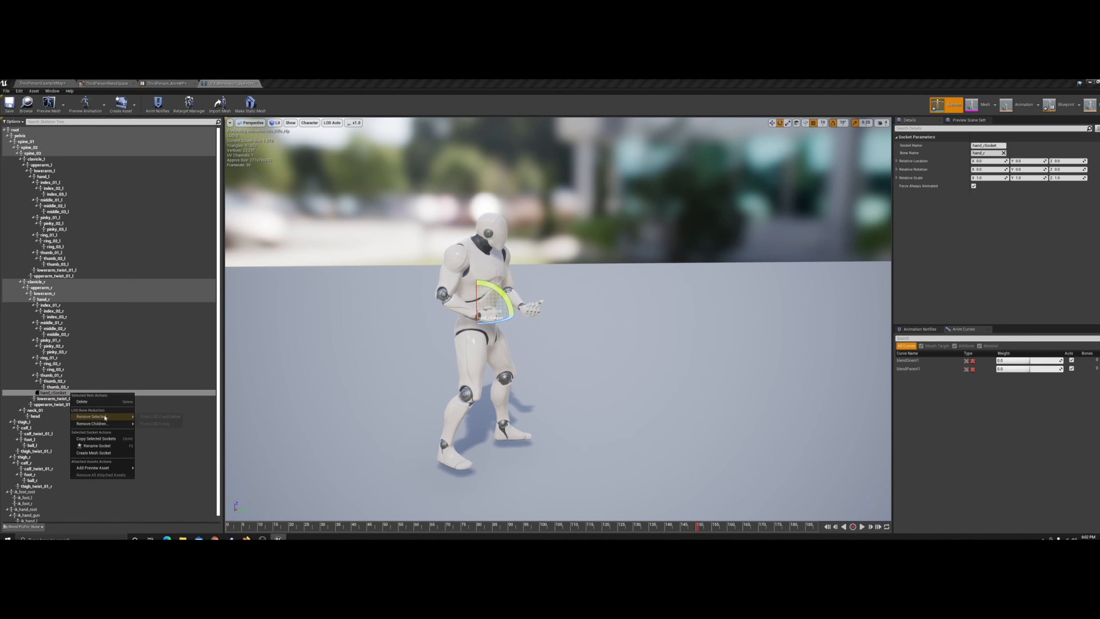
pyautogui.click(111, 444)
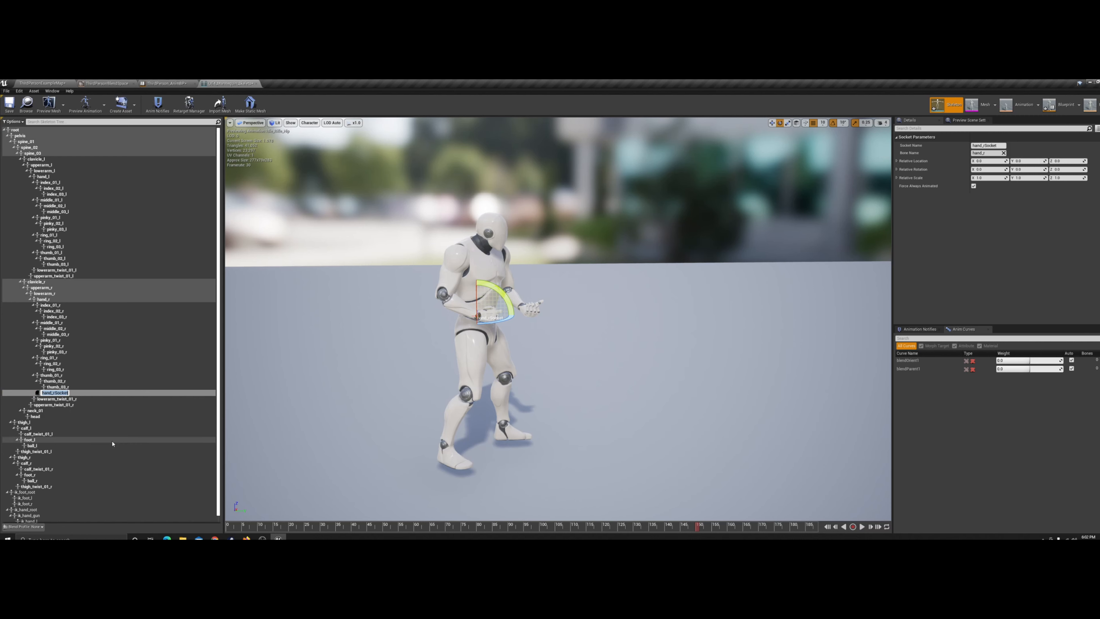
pyautogui.write('RightHand')
pyautogui.press('Return')
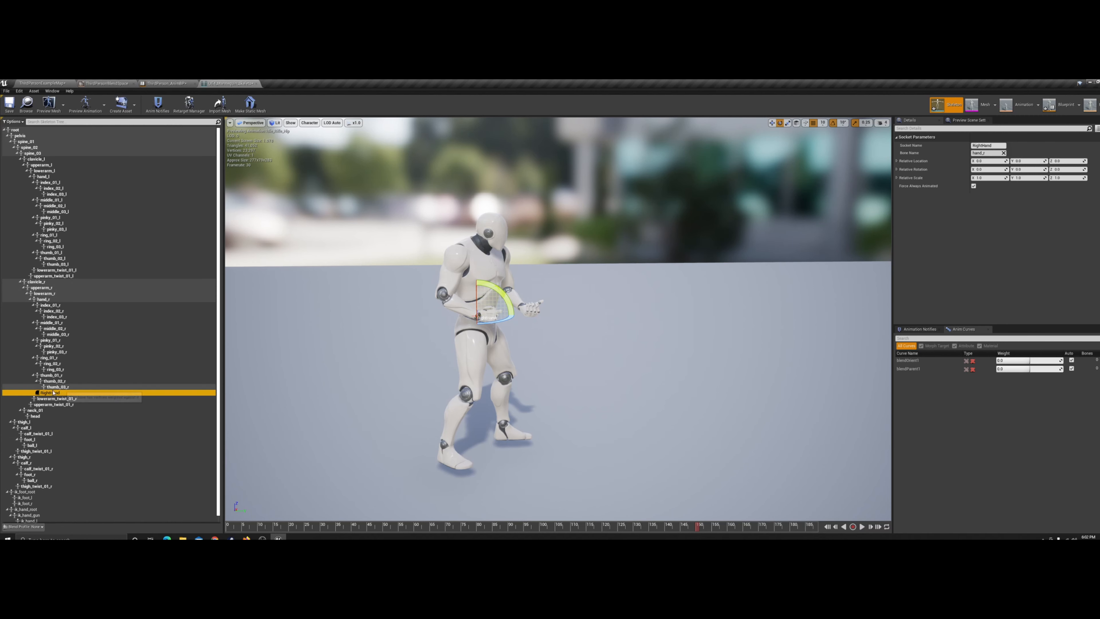
# - Preview the Idle_Pistol animation on the mannequin and switch back to Idle_Rifle_Hip
pyautogui.scroll(4, 571, 312)
pyautogui.scroll(3, 572, 312)
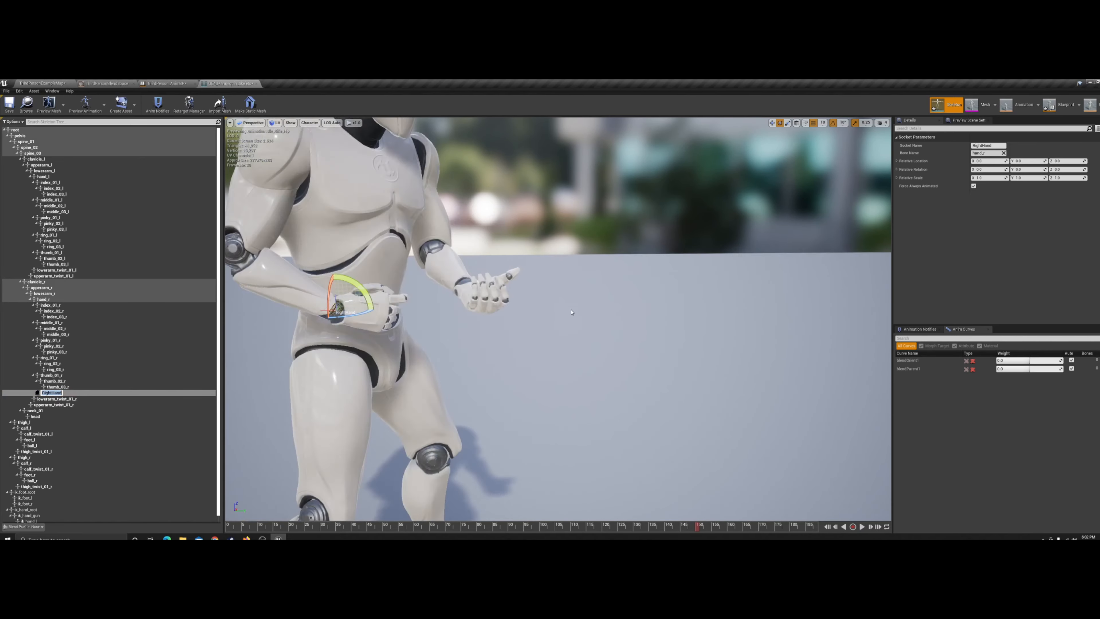
pyautogui.moveTo(575, 300); pyautogui.dragTo(420, 312, button='right')
pyautogui.scroll(2, 567, 151)
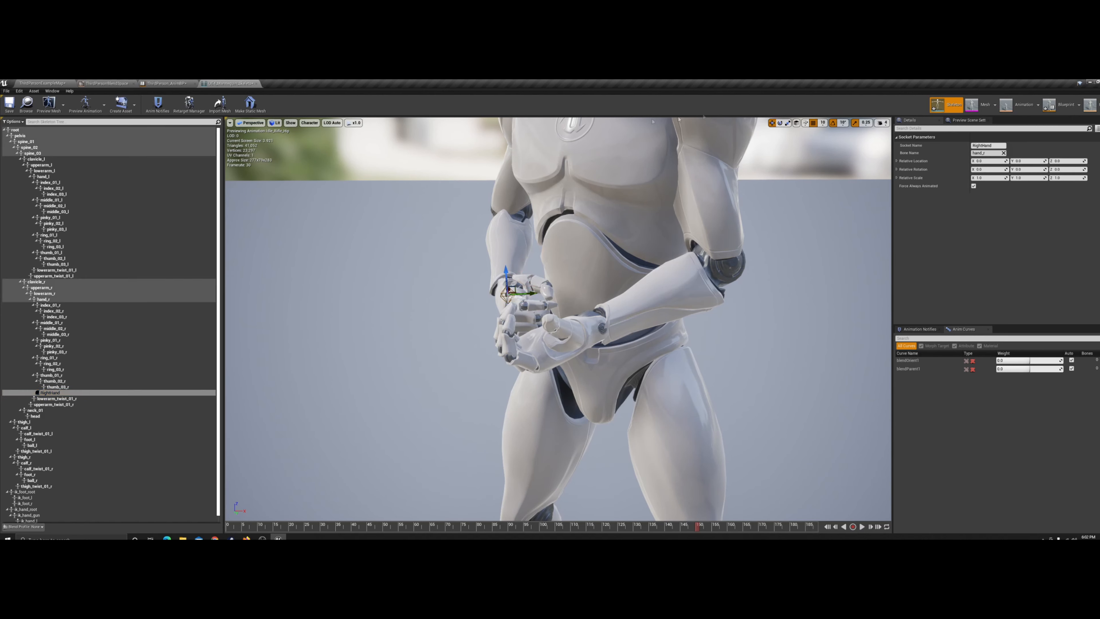
pyautogui.click(86, 103)
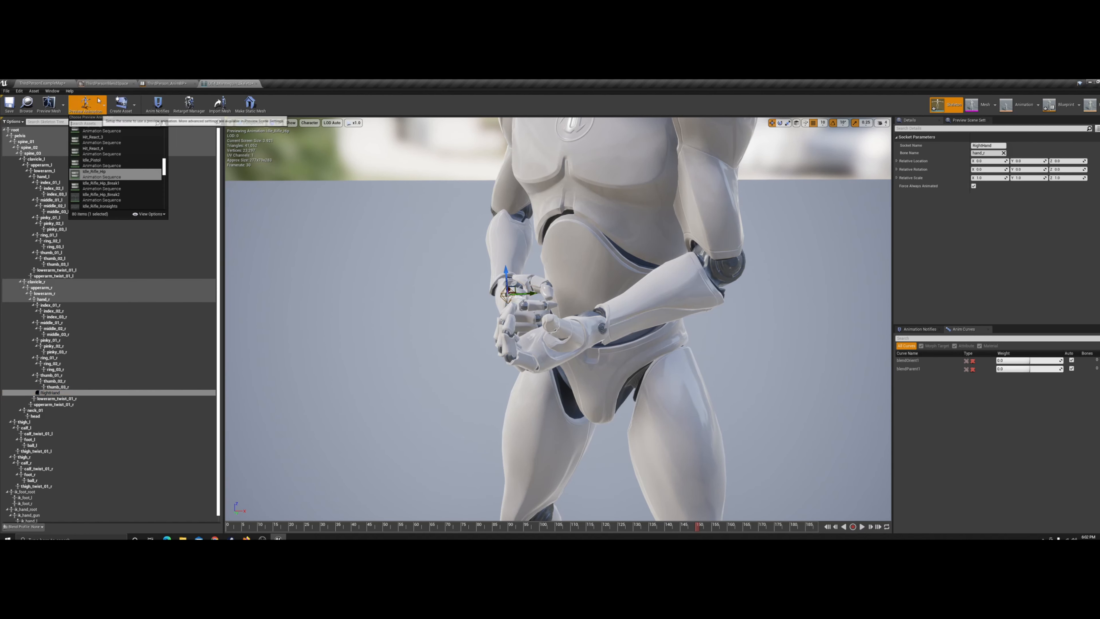
pyautogui.click(108, 160)
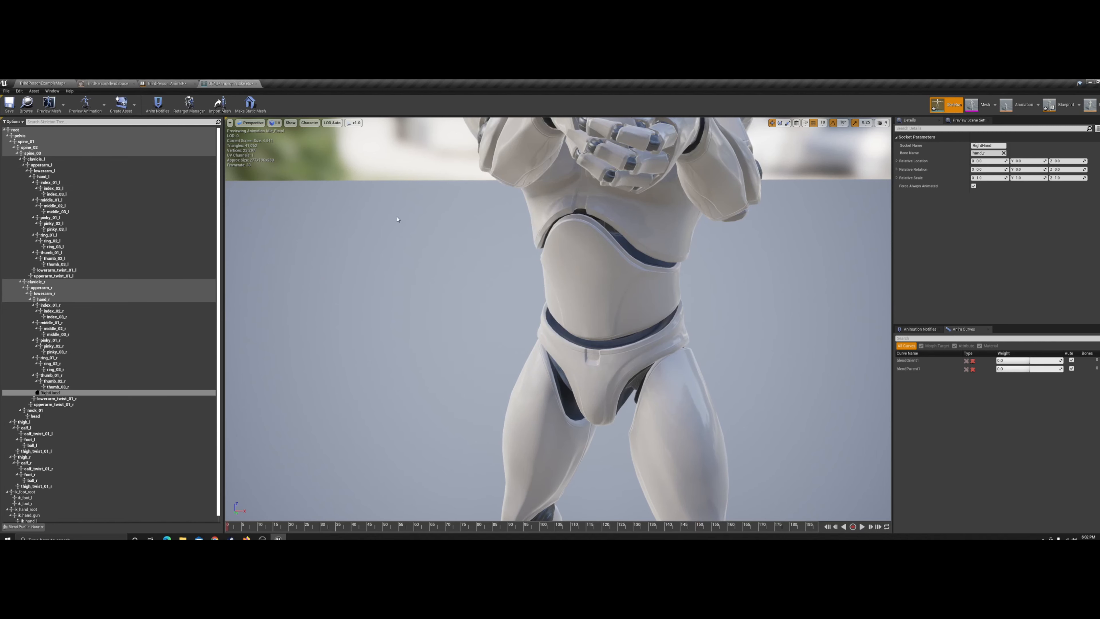
pyautogui.scroll(-6, 402, 217)
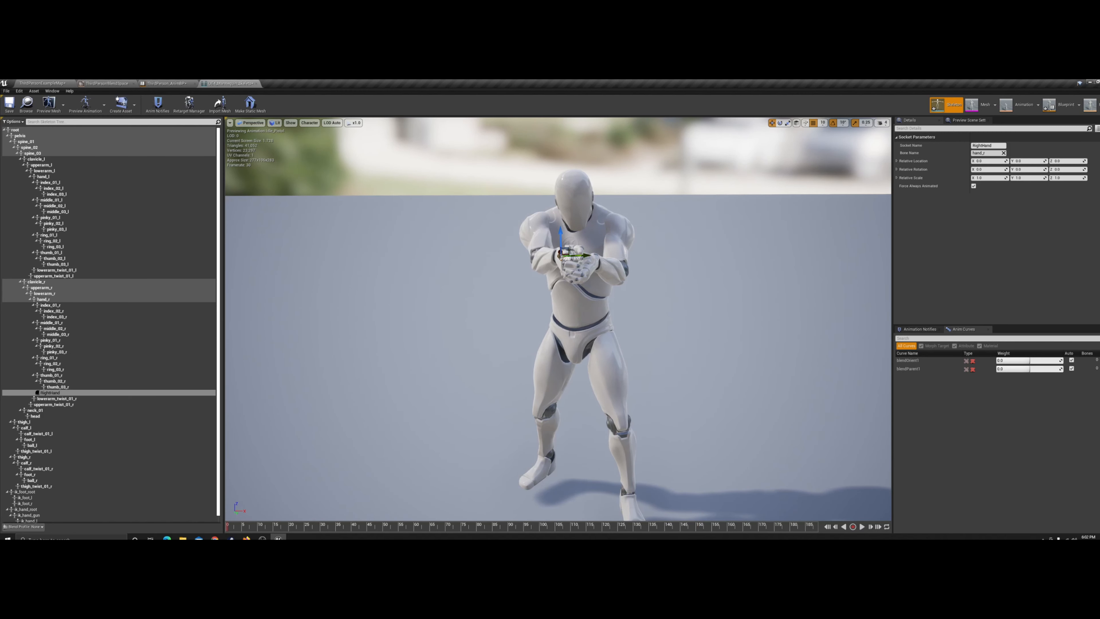
pyautogui.click(85, 105)
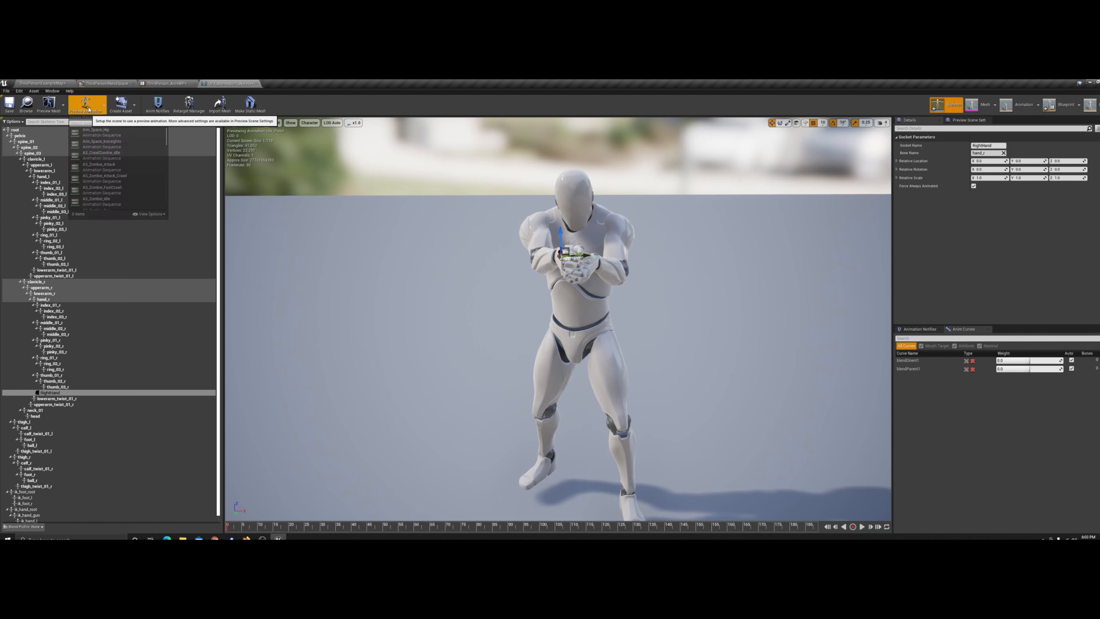
pyautogui.click(105, 185)
# - Move the RightHand socket from the wrist into the right palm, at relative location about Y 4.3 and Z -13.2
pyautogui.scroll(6, 600, 295)
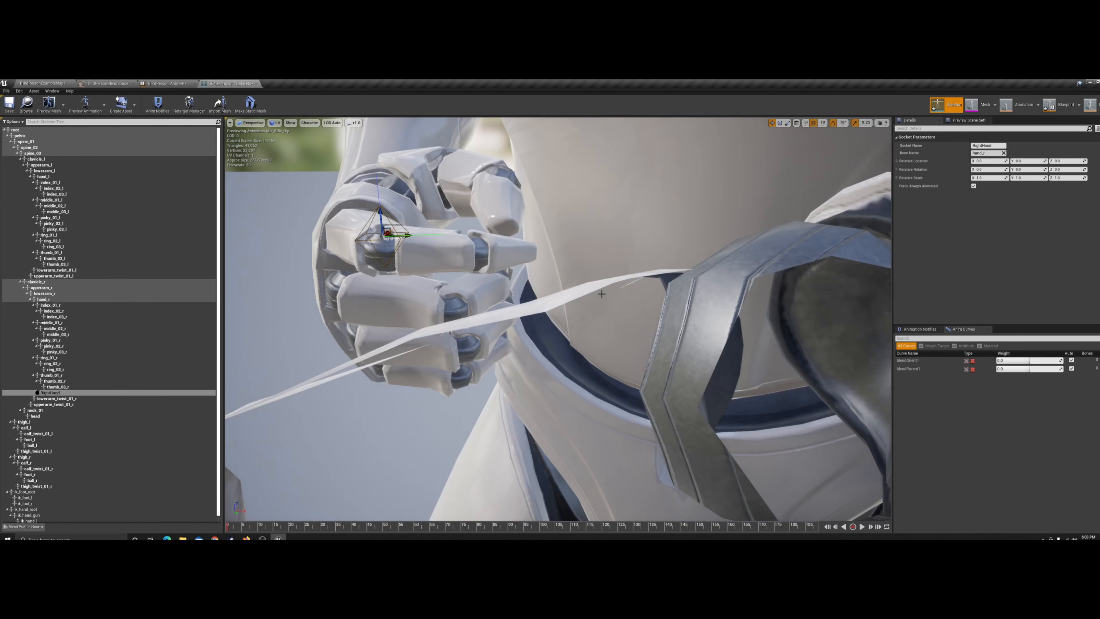
pyautogui.scroll(-4, 600, 295)
pyautogui.moveTo(587, 256); pyautogui.dragTo(553, 250, button='middle')
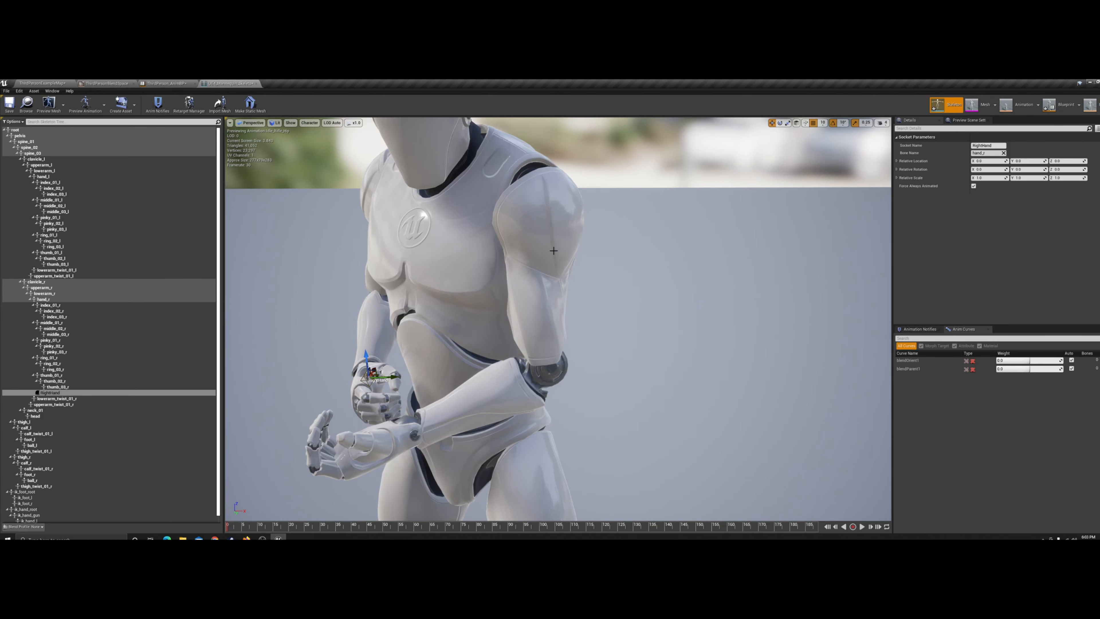
pyautogui.scroll(-8, 552, 250)
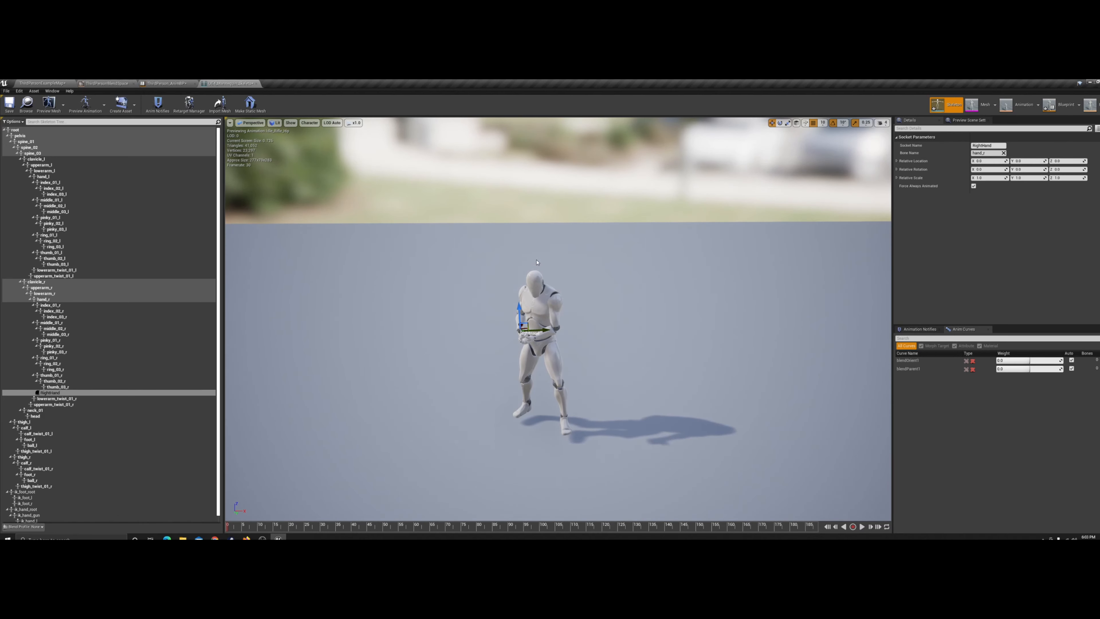
pyautogui.press('f')
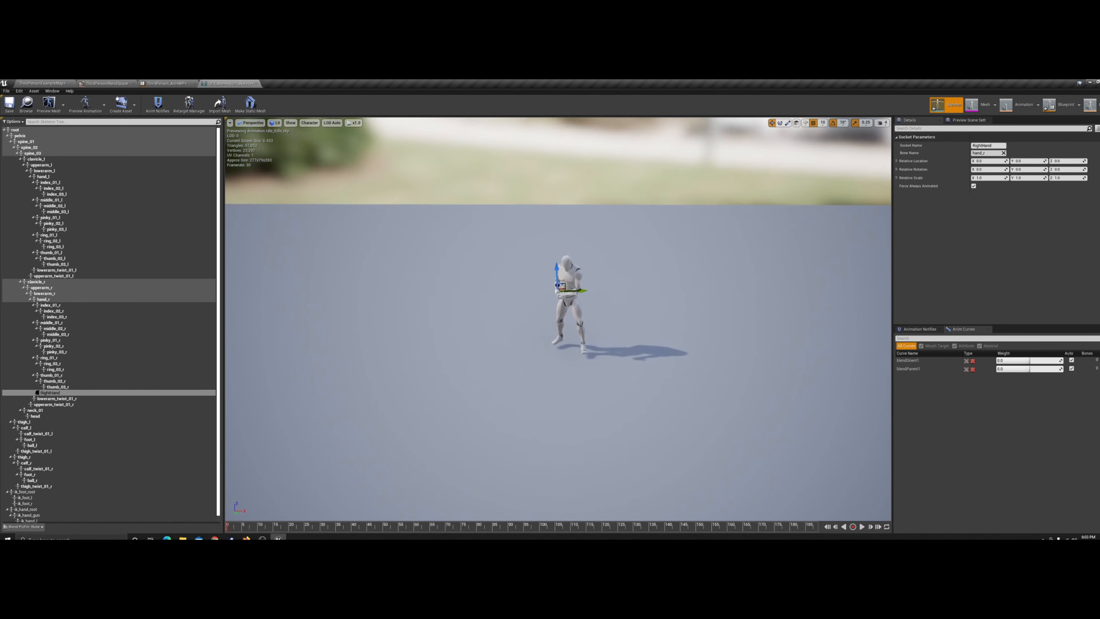
pyautogui.moveTo(580, 265)
pyautogui.keyDown('alt'); pyautogui.mouseDown()
pyautogui.moveTo(485, 269)
pyautogui.moveTo(429, 243)
pyautogui.moveTo(476, 277)
pyautogui.moveTo(523, 286)
pyautogui.moveTo(563, 278)
pyautogui.moveTo(554, 243)
pyautogui.moveTo(598, 260)
pyautogui.moveTo(579, 269)
pyautogui.mouseUp(); pyautogui.keyUp('alt')
pyautogui.moveTo(579, 269); pyautogui.dragTo(515, 325, button='right')
pyautogui.press('w')
pyautogui.press('s')
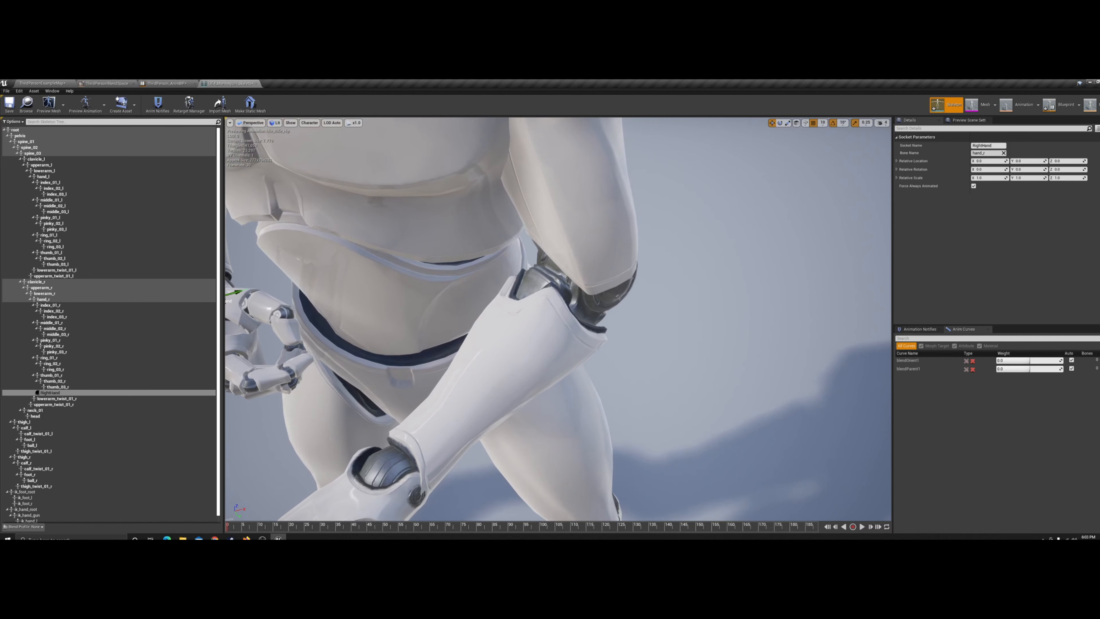
pyautogui.press('f')
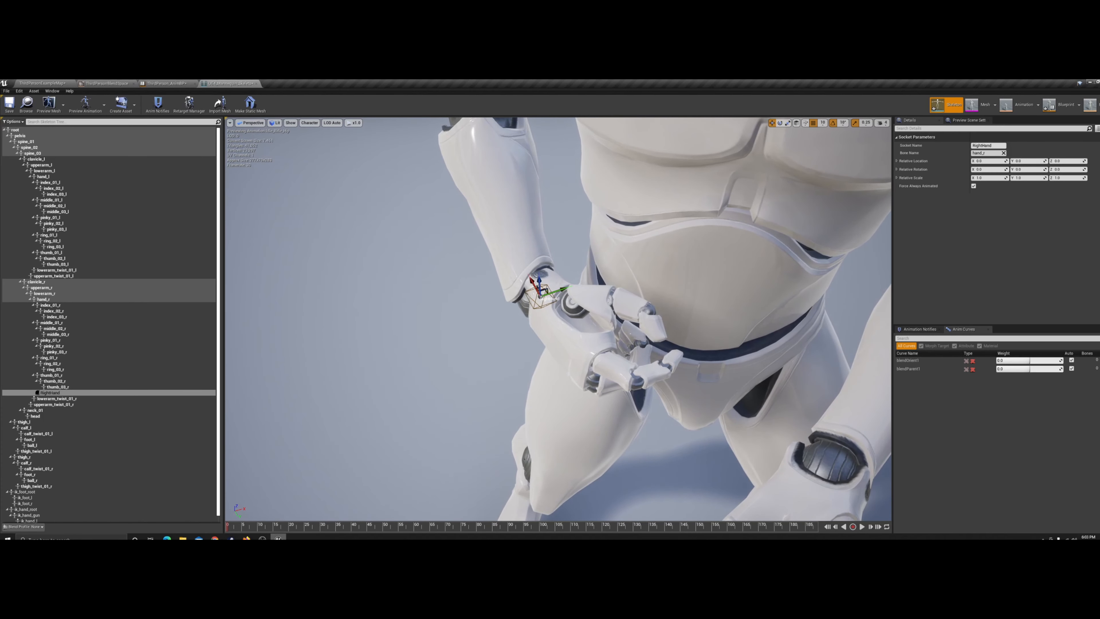
pyautogui.hotkey('alt', 'Tab')
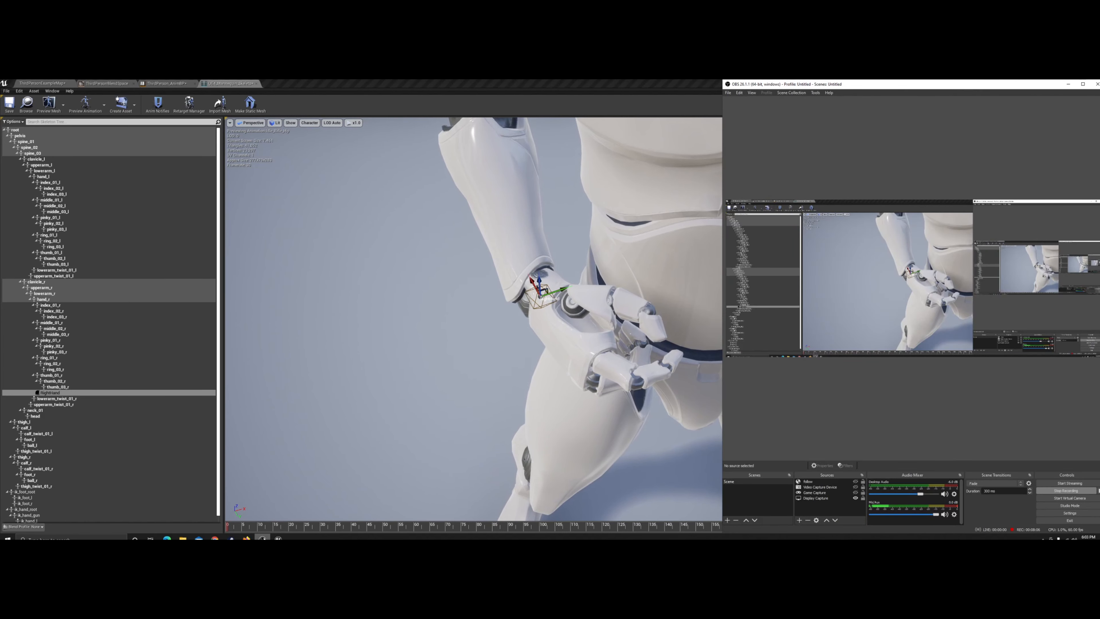
pyautogui.moveTo(494, 392); pyautogui.dragTo(533, 371, button='right')
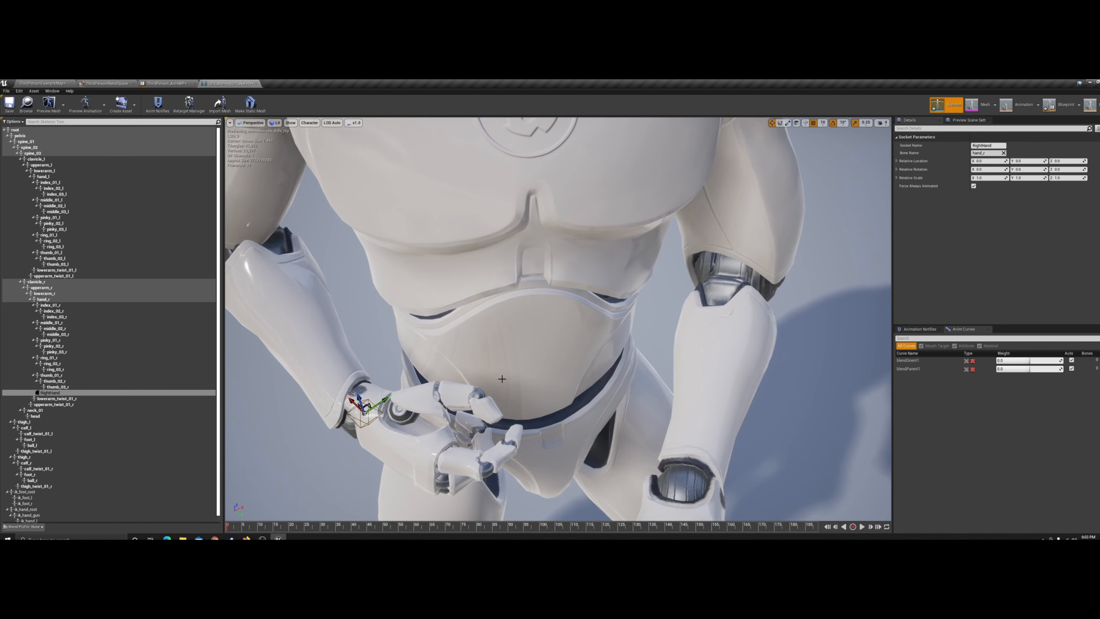
pyautogui.moveTo(501, 378); pyautogui.dragTo(563, 390, button='right')
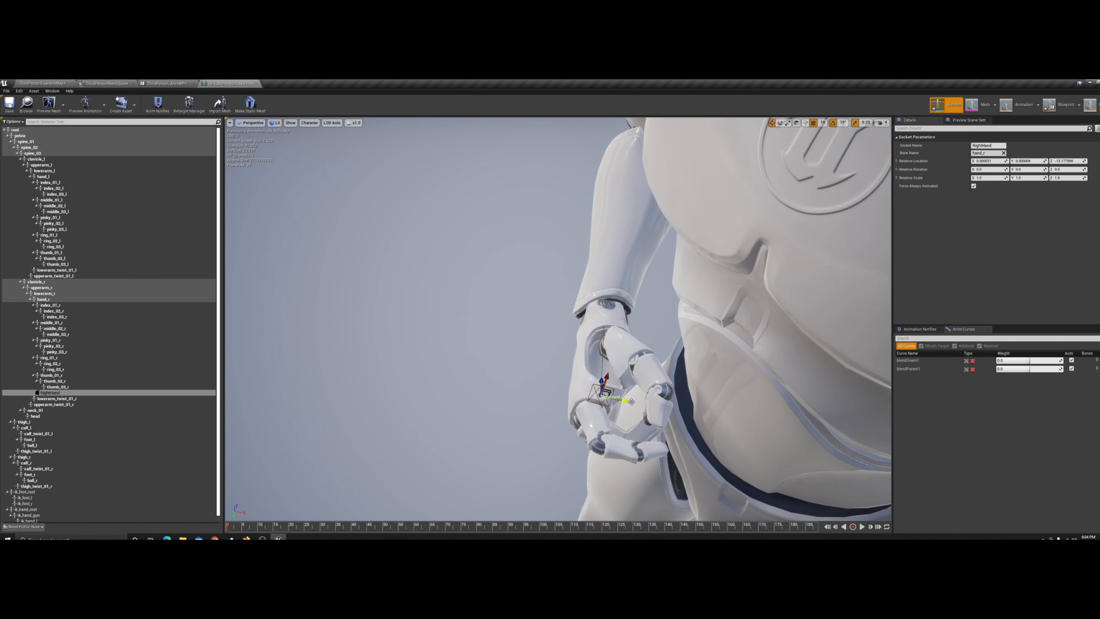
pyautogui.moveTo(662, 406); pyautogui.dragTo(541, 374, button='right')
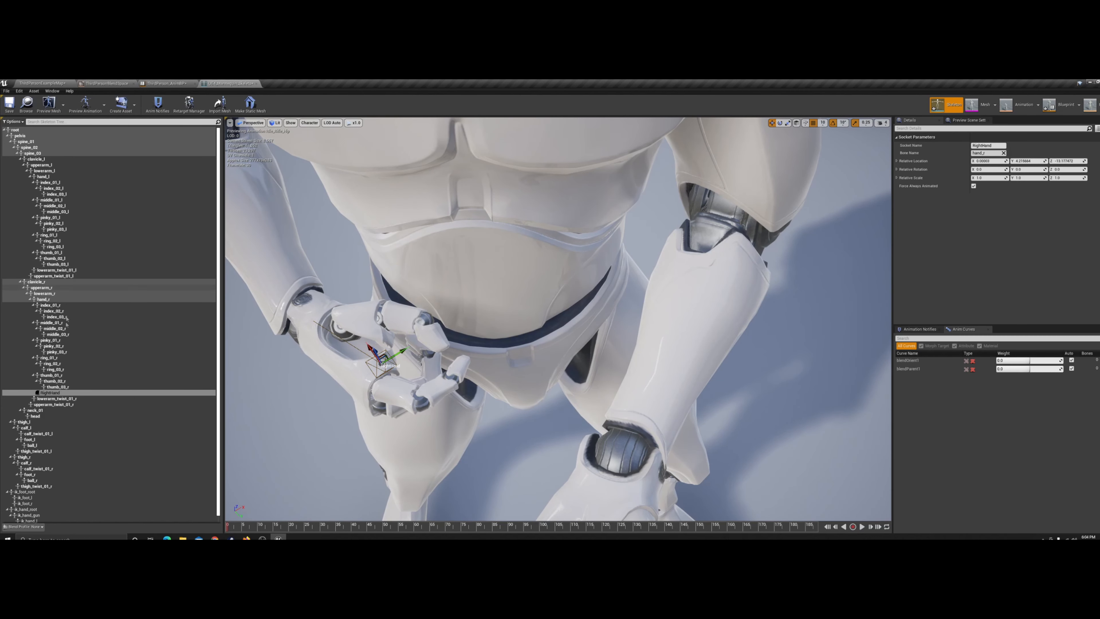
pyautogui.click(50, 392)
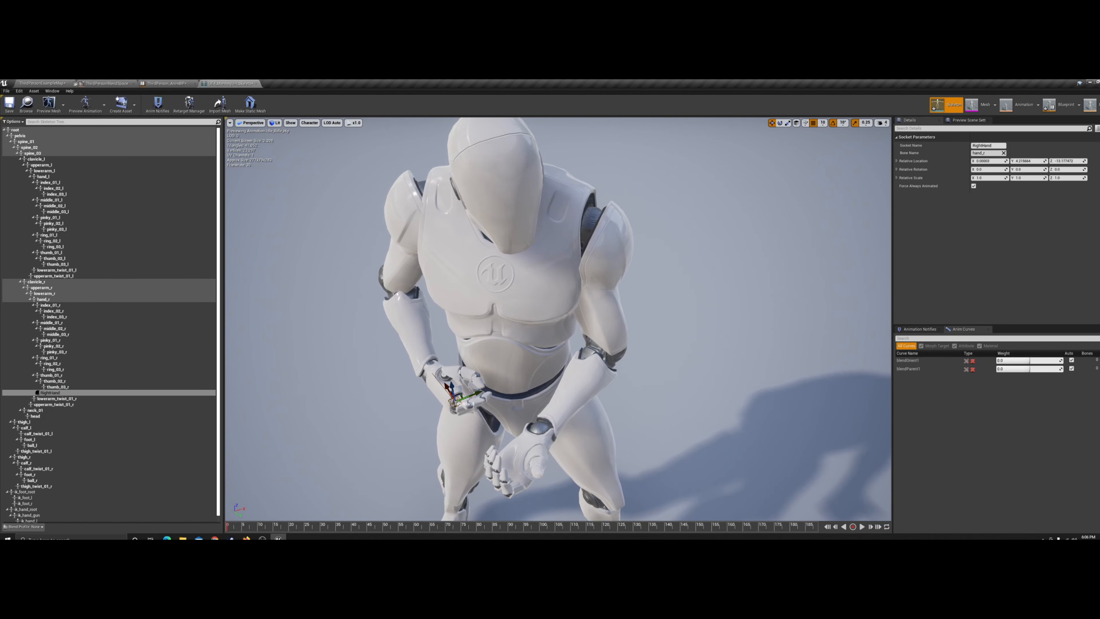
# - Look through the weapon skeletal meshes in the MilitaryWeapSilver Weapons folder, including the assault rifle, pistol, shotgun and sniper rifle
pyautogui.click(57, 84)
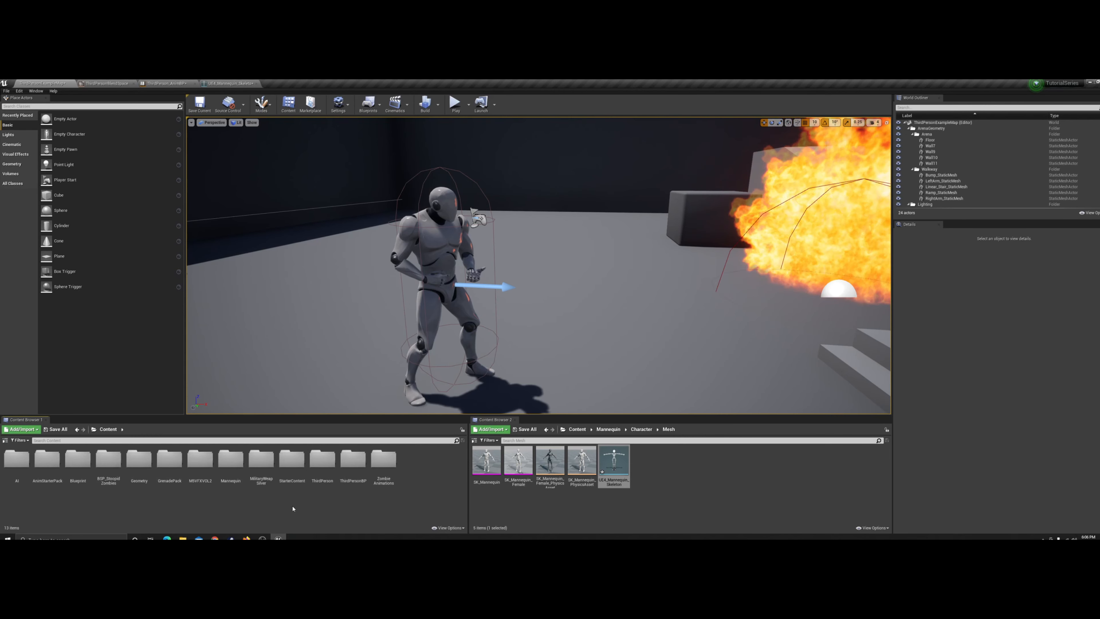
pyautogui.doubleClick(263, 463)
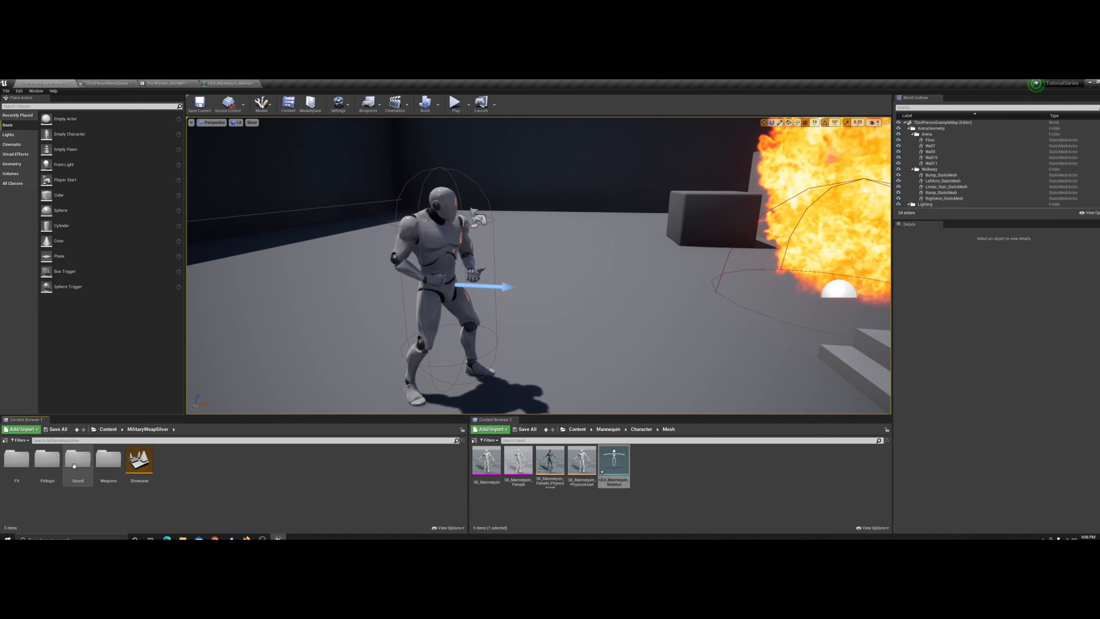
pyautogui.doubleClick(106, 462)
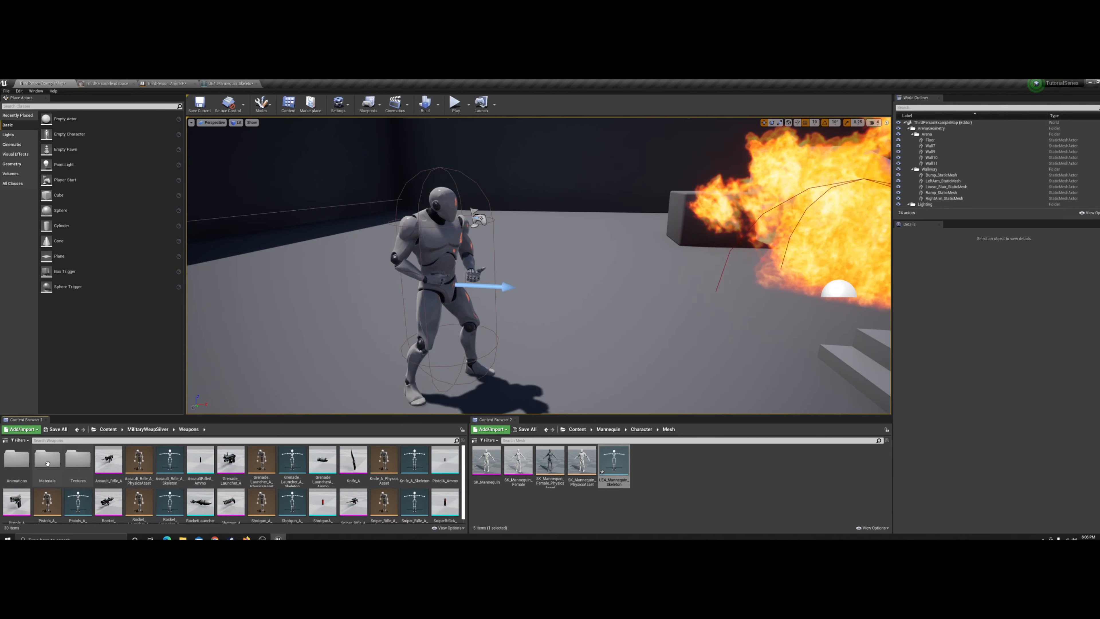
pyautogui.click(230, 459)
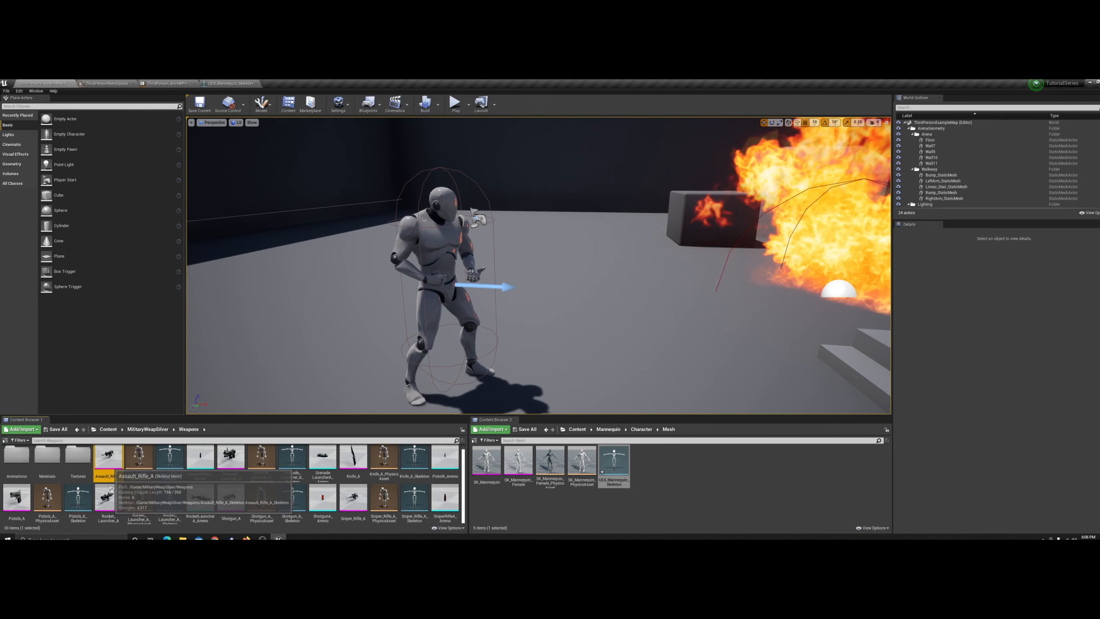
pyautogui.click(16, 498)
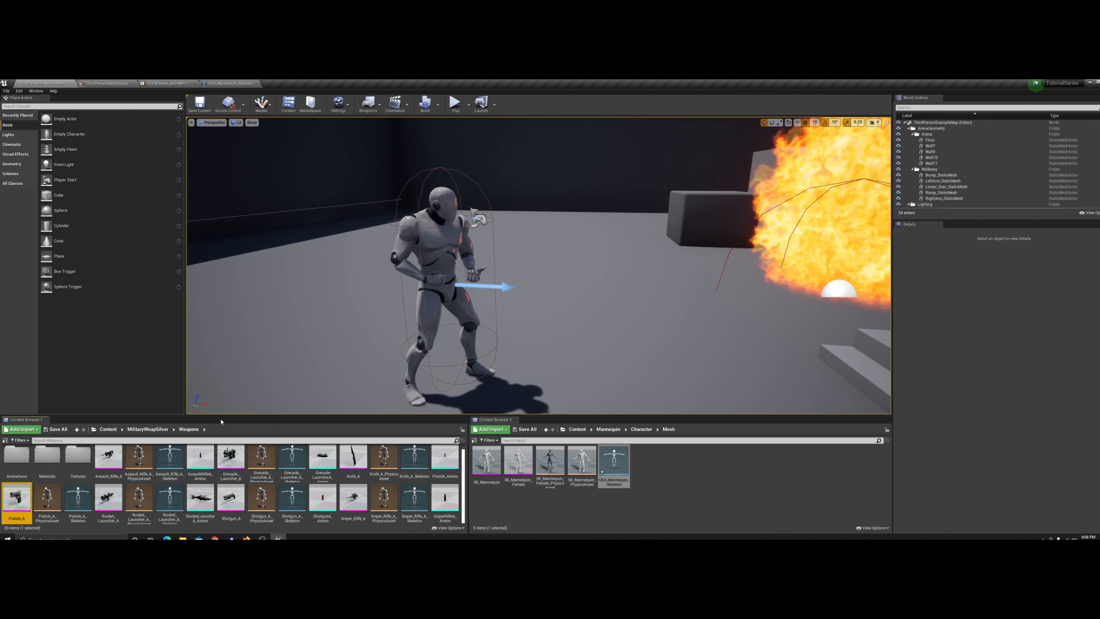
pyautogui.click(109, 470)
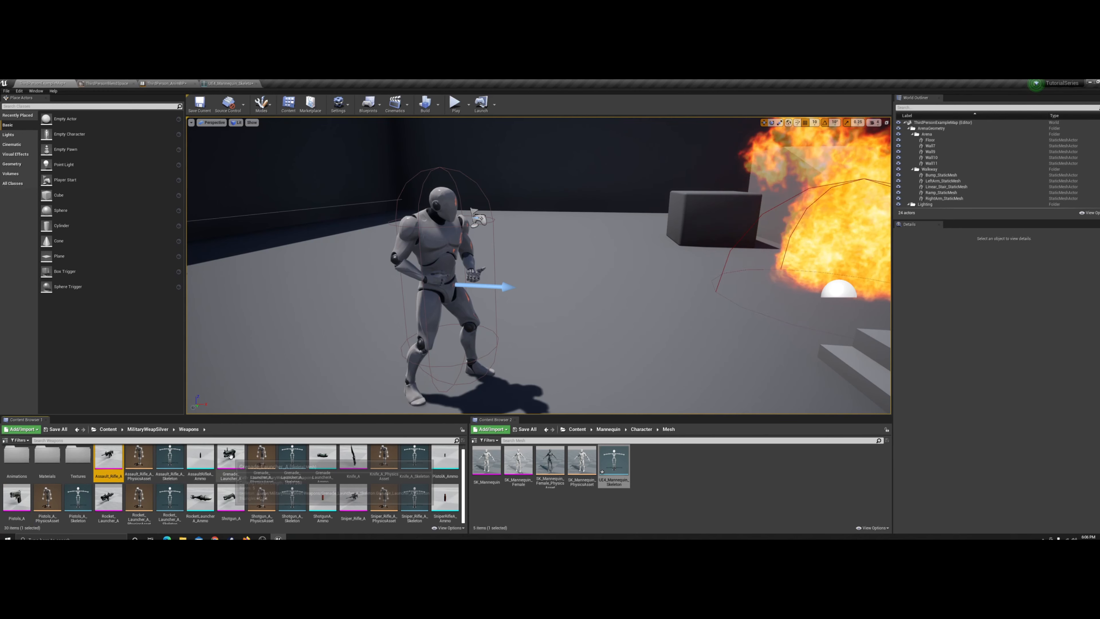
pyautogui.click(231, 463)
pyautogui.click(108, 499)
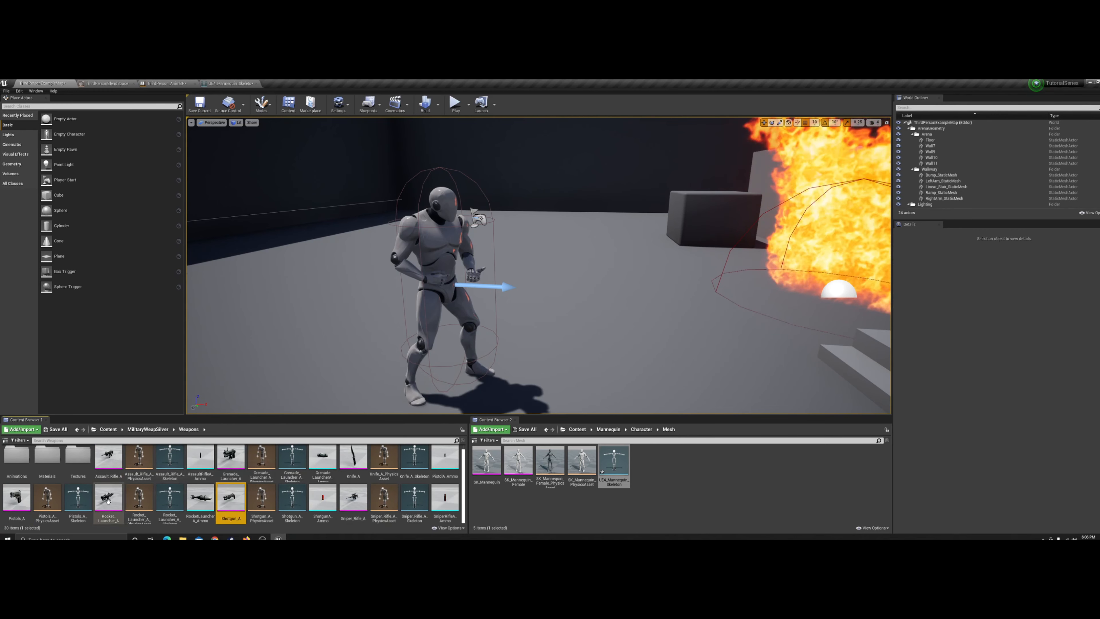
pyautogui.click(360, 496)
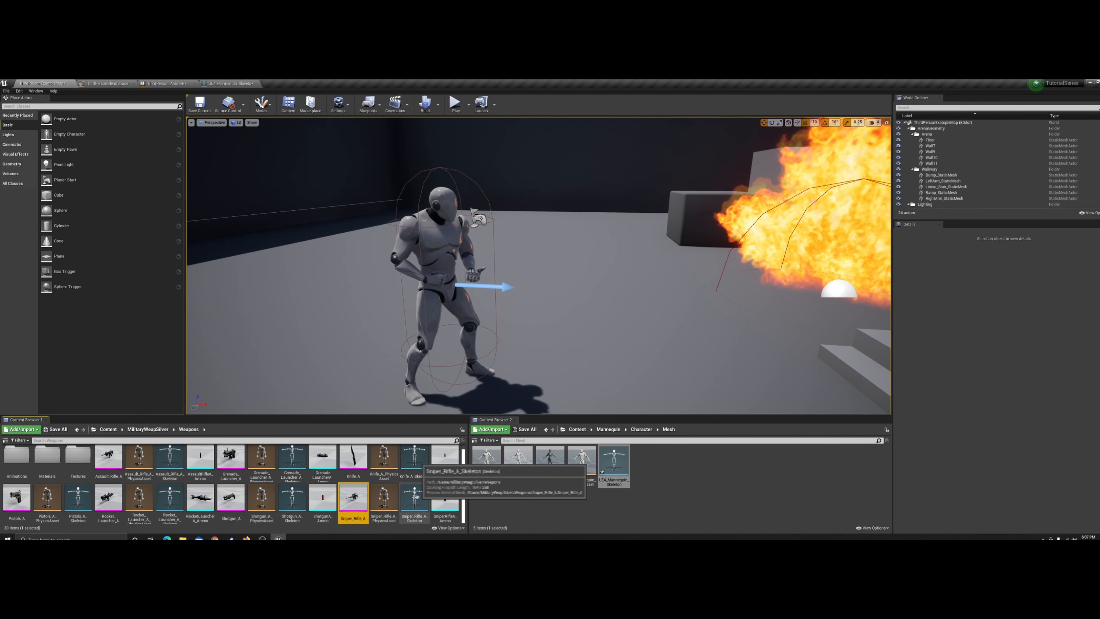
pyautogui.click(108, 458)
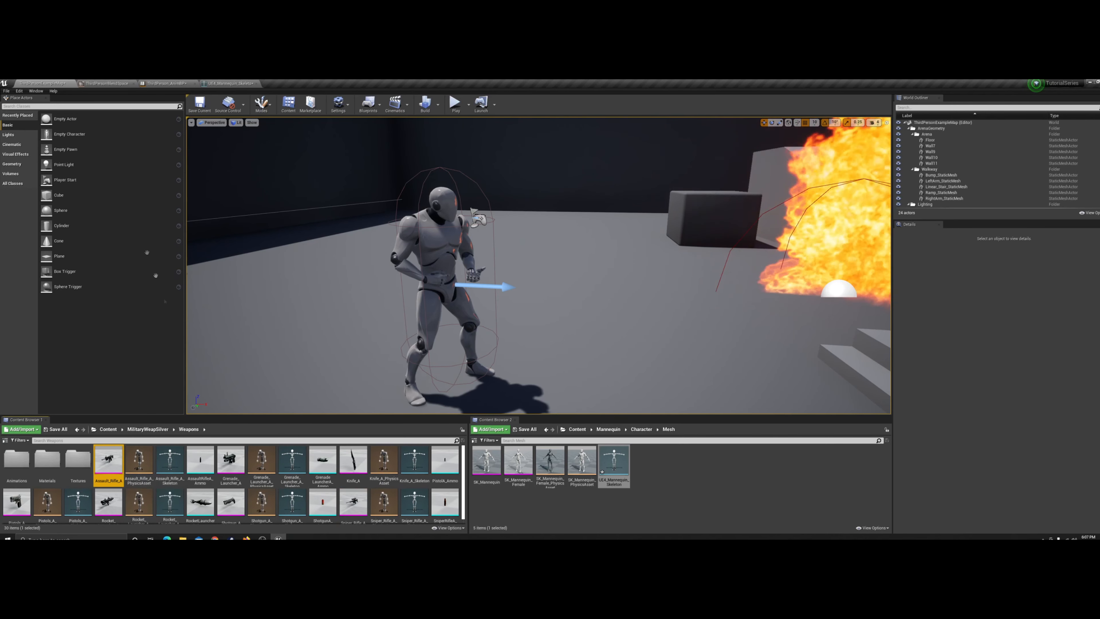
# - Add Assault_Rifle_A as a preview asset on the RightHand socket of the mannequin skeleton
pyautogui.click(230, 84)
pyautogui.rightClick(63, 393)
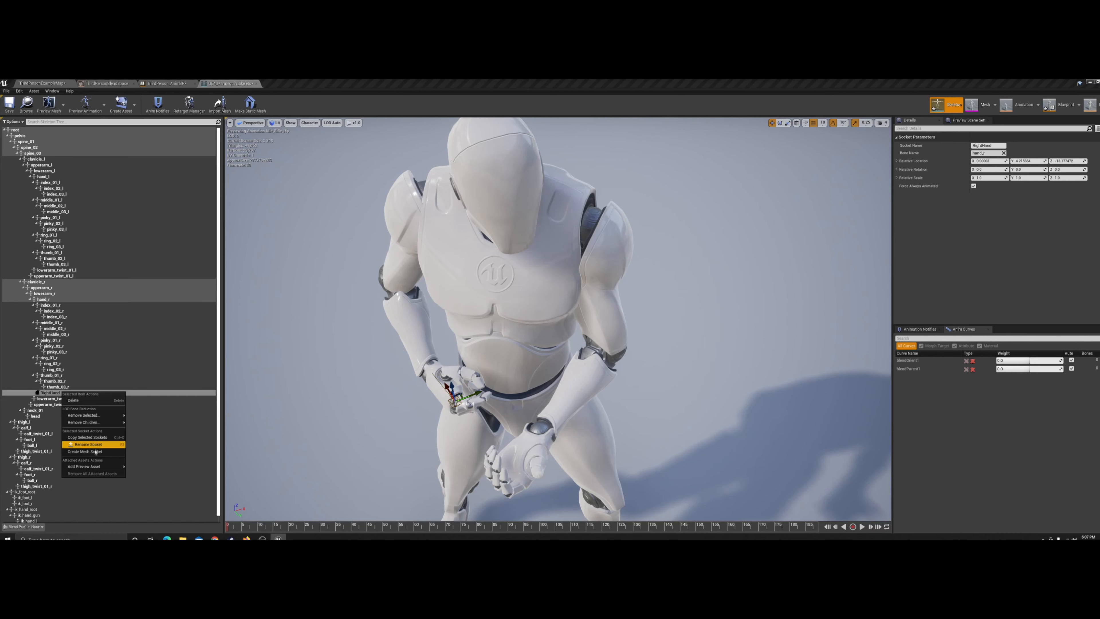
pyautogui.moveTo(96, 467)
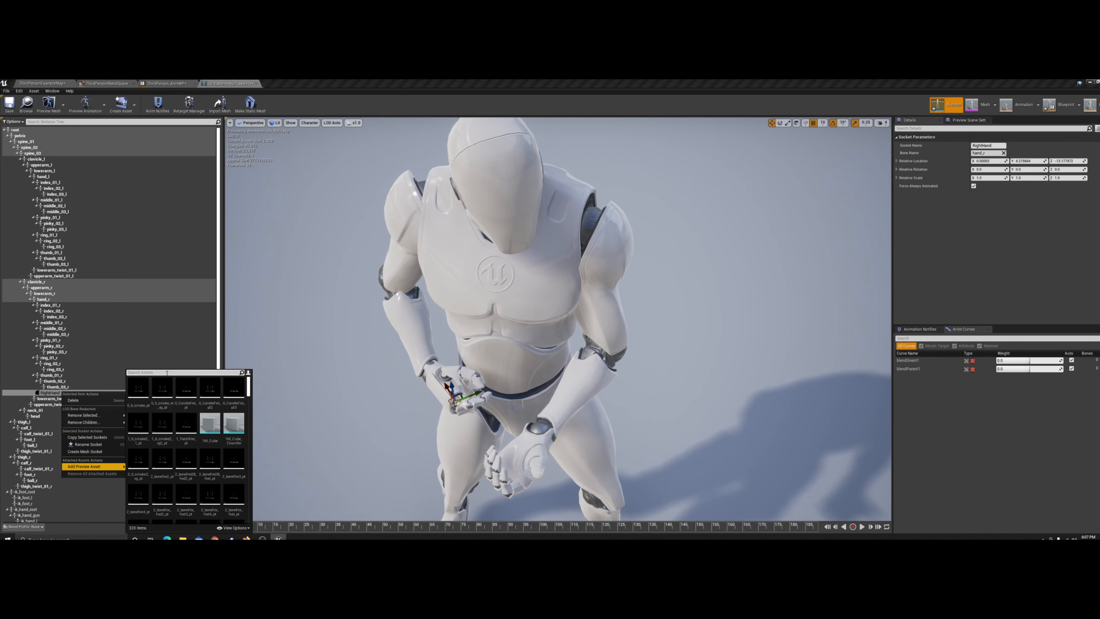
pyautogui.write('rifle_a')
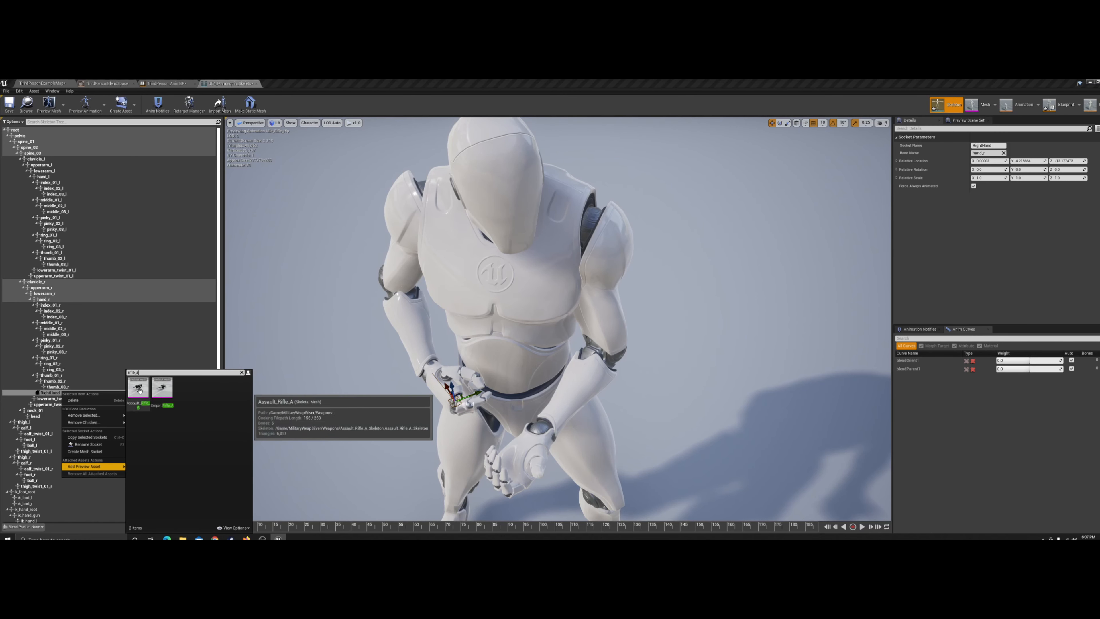
pyautogui.click(139, 391)
# - Rotate the RightHand socket to a relative Z rotation of about 90° so the rifle points forward
pyautogui.moveTo(416, 252); pyautogui.dragTo(381, 255)
pyautogui.moveTo(557, 319)
pyautogui.mouseDown()
pyautogui.moveTo(558, 360)
pyautogui.moveTo(580, 347)
pyautogui.moveTo(581, 312)
pyautogui.moveTo(563, 330)
pyautogui.mouseUp()
pyautogui.click(50, 392)
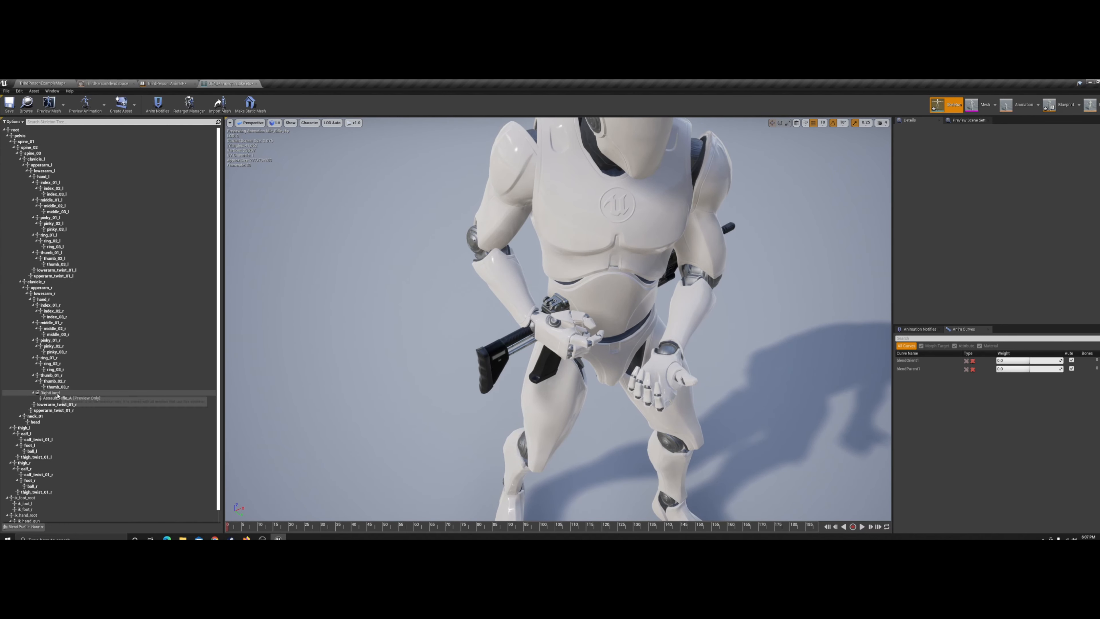
pyautogui.click(779, 122)
pyautogui.moveTo(553, 380); pyautogui.dragTo(497, 296)
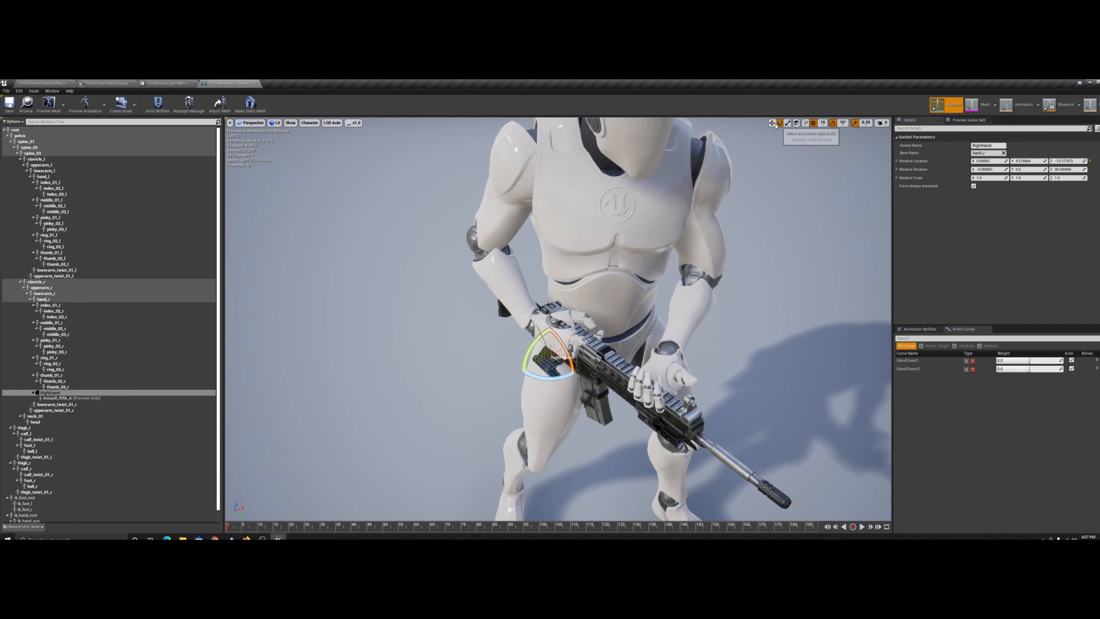
# - Move the RightHand socket so the rifle's pistol grip sits in the mannequin's right palm, and save the skeleton
pyautogui.click(771, 122)
pyautogui.moveTo(490, 208); pyautogui.dragTo(494, 392, button='right')
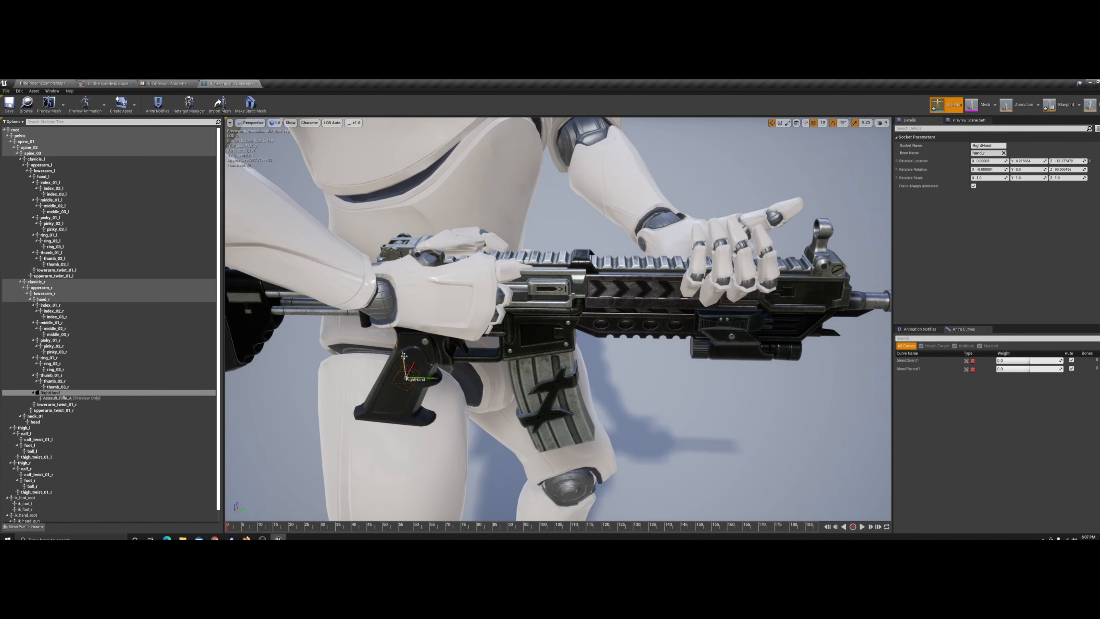
pyautogui.moveTo(403, 356); pyautogui.dragTo(346, 279)
pyautogui.keyDown('alt'); pyautogui.moveTo(566, 276); pyautogui.dragTo(503, 275); pyautogui.keyUp('alt')
pyautogui.moveTo(655, 334); pyautogui.dragTo(883, 342)
pyautogui.scroll(-5, 558, 319)
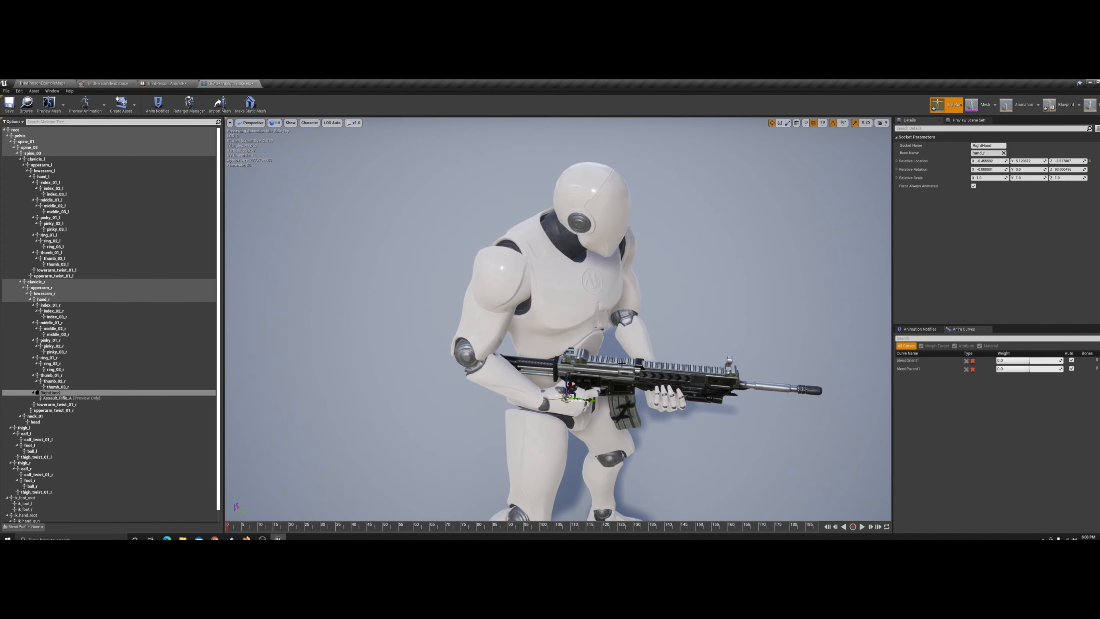
pyautogui.moveTo(557, 318); pyautogui.dragTo(701, 424, button='right')
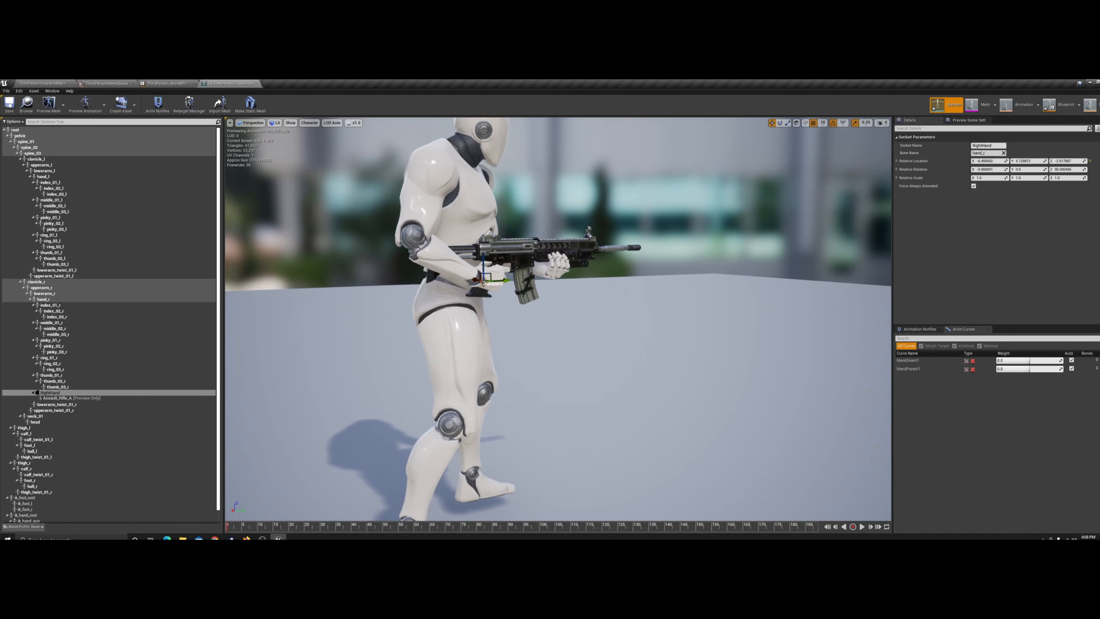
pyautogui.click(10, 105)
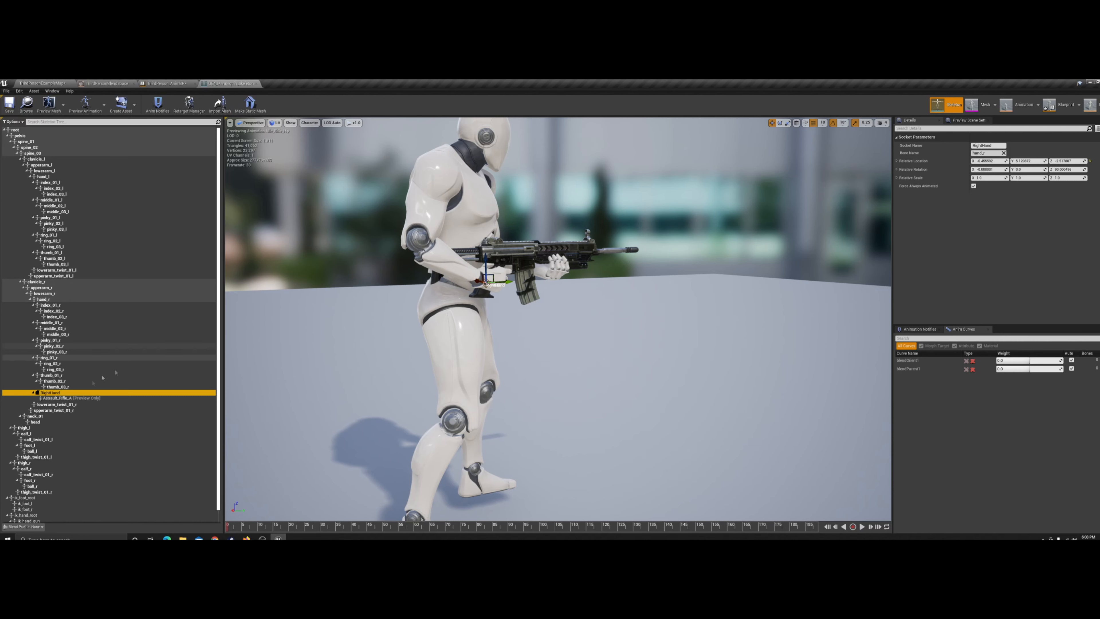
pyautogui.click(64, 399)
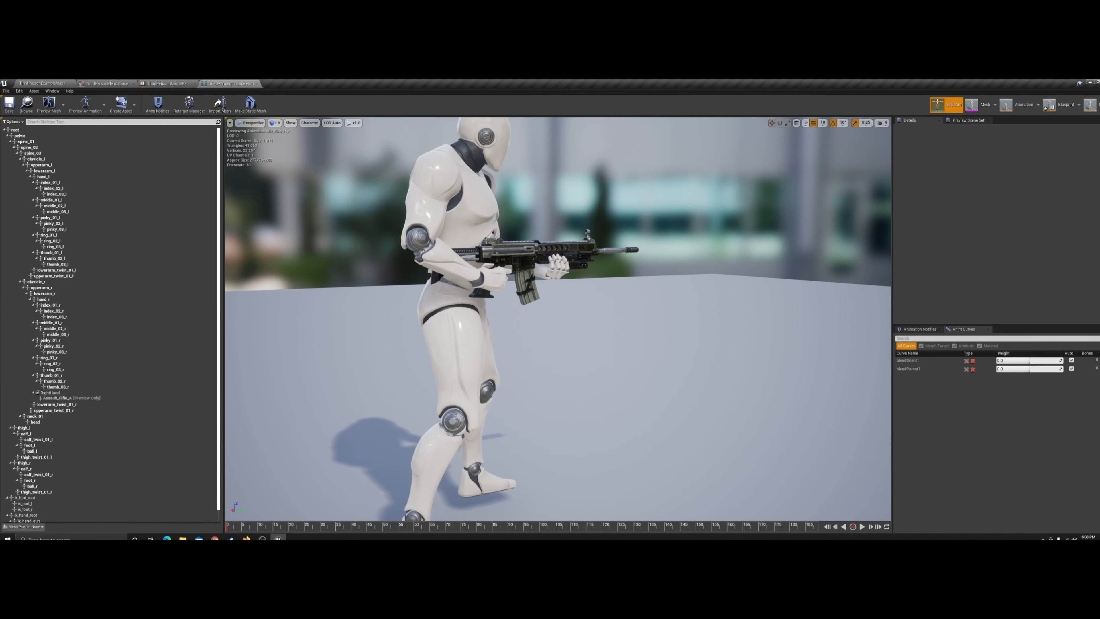
# - Open the ThirdPersonCharacter blueprint from the ThirdPersonBP Blueprints folder
pyautogui.click(60, 84)
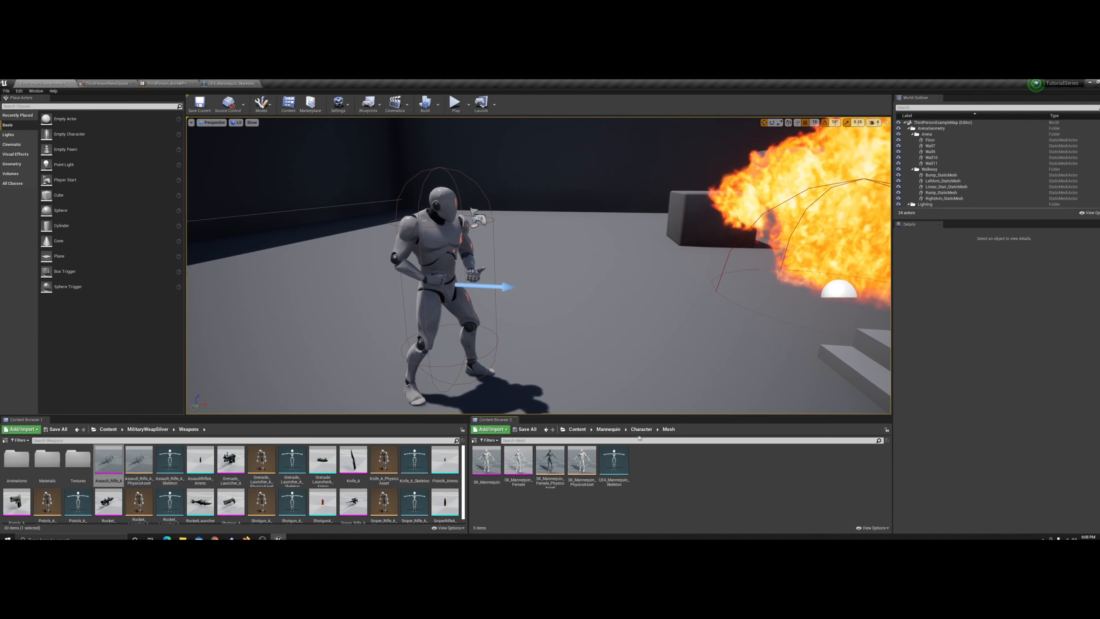
pyautogui.click(578, 429)
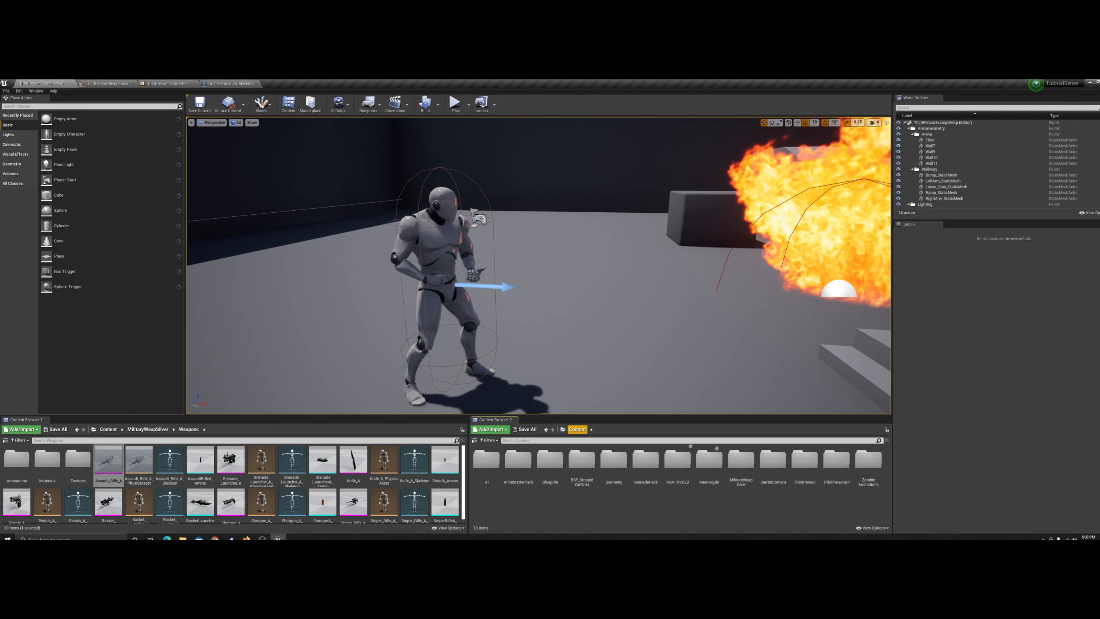
pyautogui.doubleClick(837, 463)
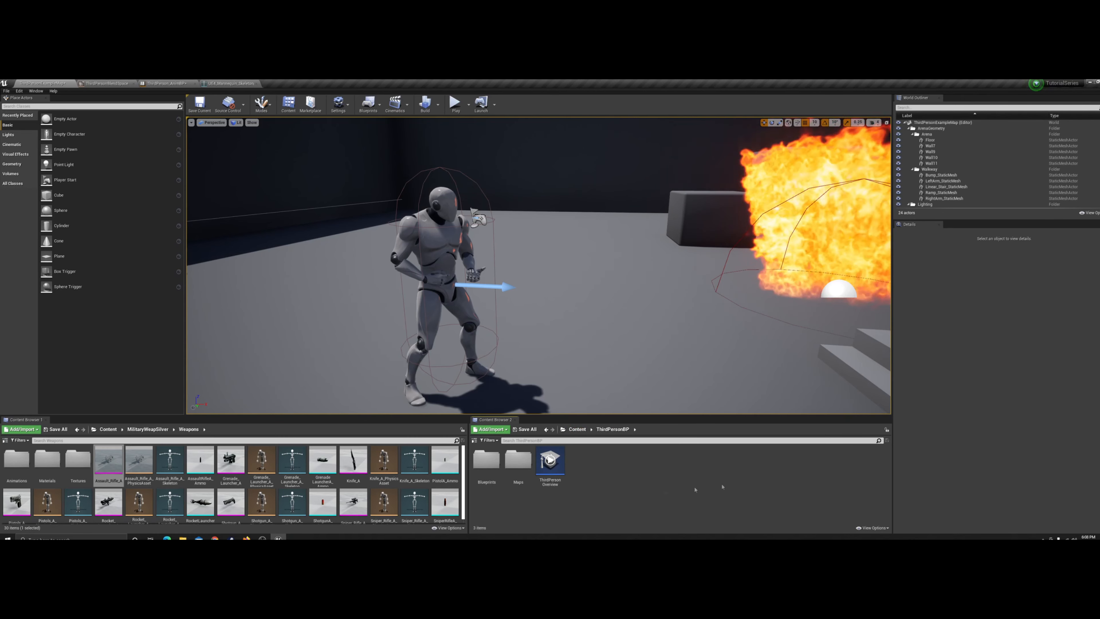
pyautogui.doubleClick(486, 459)
pyautogui.doubleClick(486, 462)
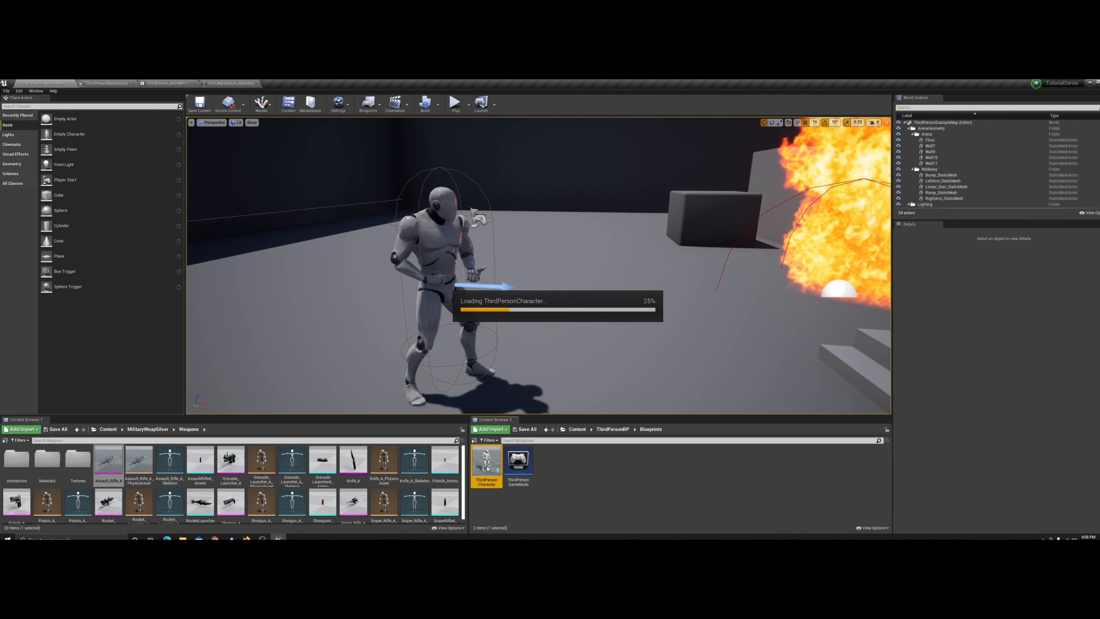
# - Move the Health Check call closer to Event BeginPlay in the event graph
pyautogui.scroll(3, 455, 337)
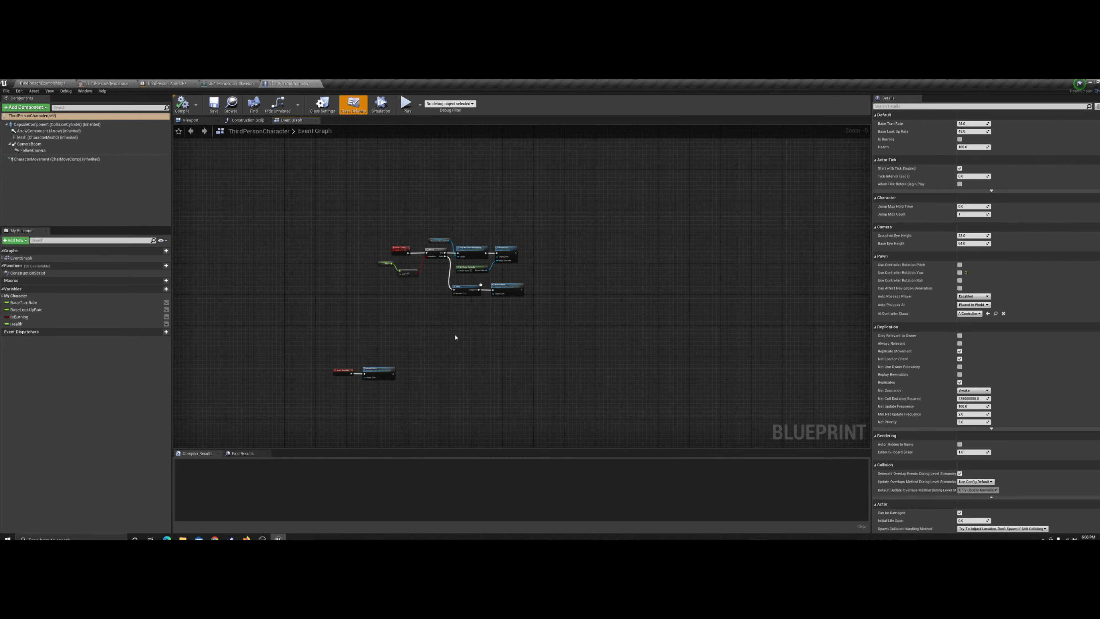
pyautogui.moveTo(389, 309)
pyautogui.mouseDown(button='right')
pyautogui.moveTo(425, 201)
pyautogui.moveTo(501, 172)
pyautogui.moveTo(564, 221)
pyautogui.mouseUp(button='right')
pyautogui.moveTo(428, 272); pyautogui.dragTo(542, 203)
pyautogui.click(533, 257)
pyautogui.moveTo(536, 283)
pyautogui.mouseDown(button='right')
pyautogui.moveTo(508, 330)
pyautogui.moveTo(451, 312)
pyautogui.mouseUp(button='right')
pyautogui.moveTo(474, 254); pyautogui.dragTo(457, 254)
pyautogui.click(468, 289)
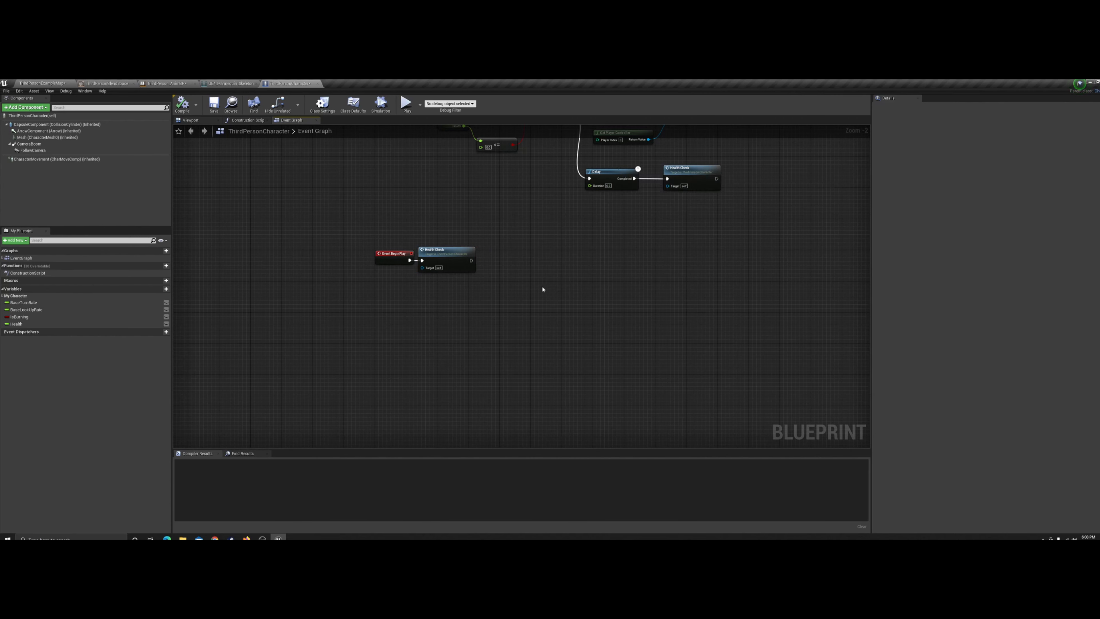
# - Add a custom event named SpawnWeapon in the empty area above the Health Check logic
pyautogui.scroll(-5, 547, 287)
pyautogui.moveTo(673, 234)
pyautogui.mouseDown(button='right')
pyautogui.moveTo(491, 290)
pyautogui.moveTo(498, 314)
pyautogui.moveTo(472, 170)
pyautogui.moveTo(490, 238)
pyautogui.mouseUp(button='right')
pyautogui.scroll(5, 498, 315)
pyautogui.rightClick(489, 237)
pyautogui.write('cusotm')
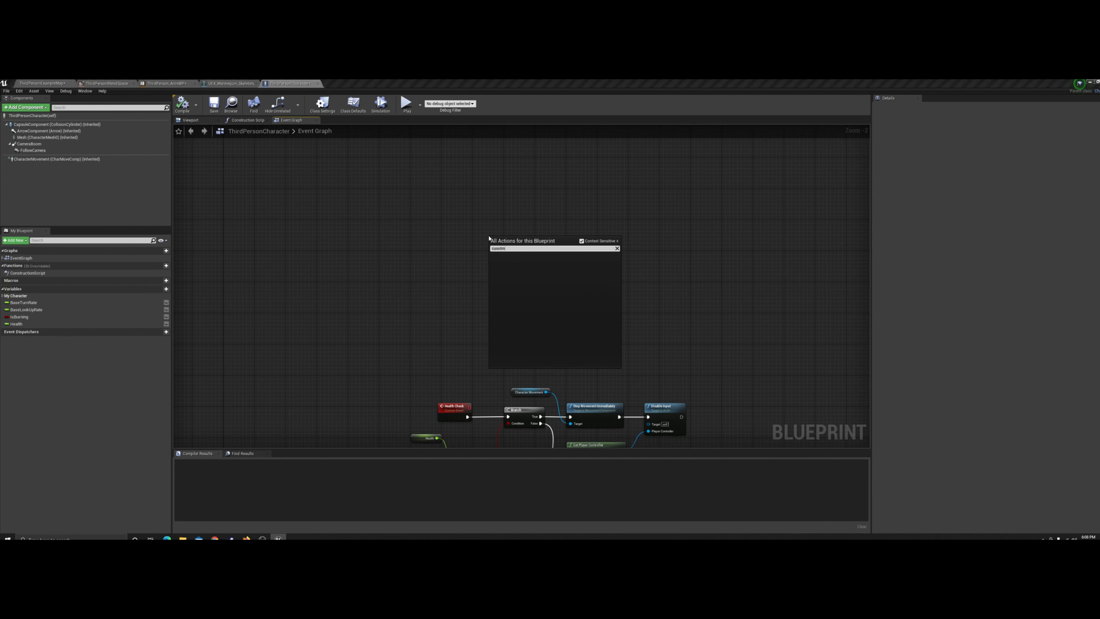
pyautogui.press('BackSpace')
pyautogui.press('BackSpace')
pyautogui.press('BackSpace')
pyautogui.write('tom')
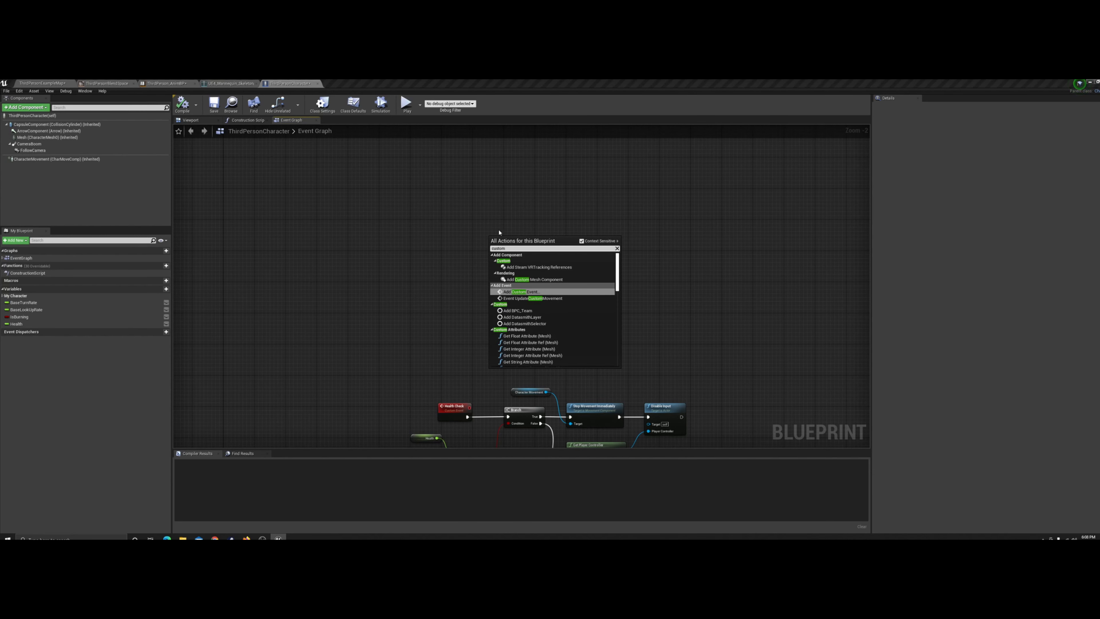
pyautogui.click(535, 291)
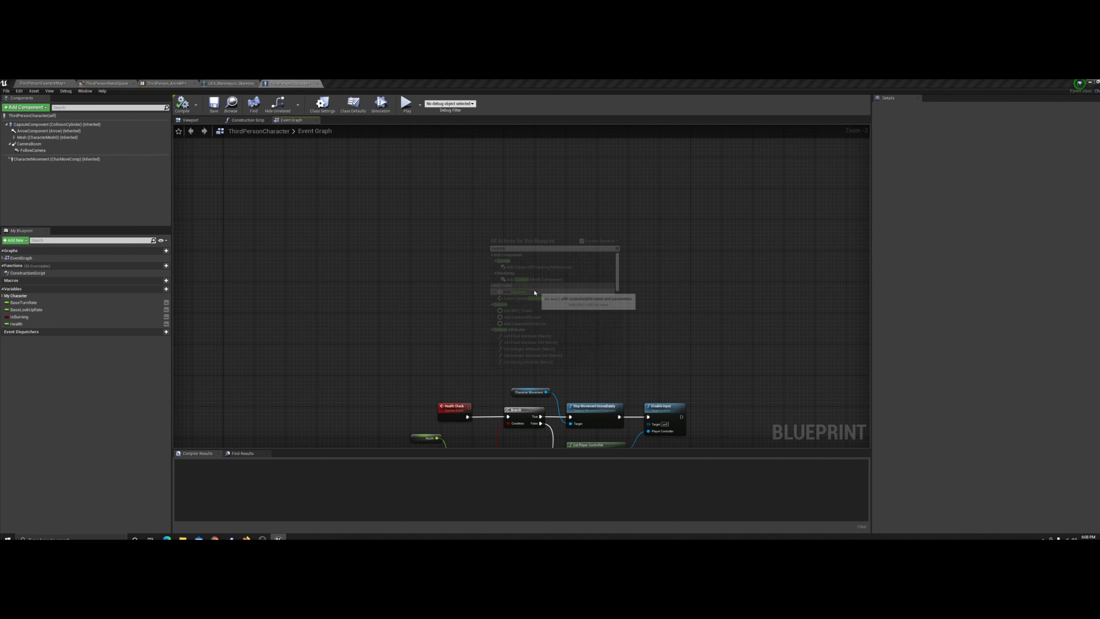
pyautogui.scroll(2, 535, 267)
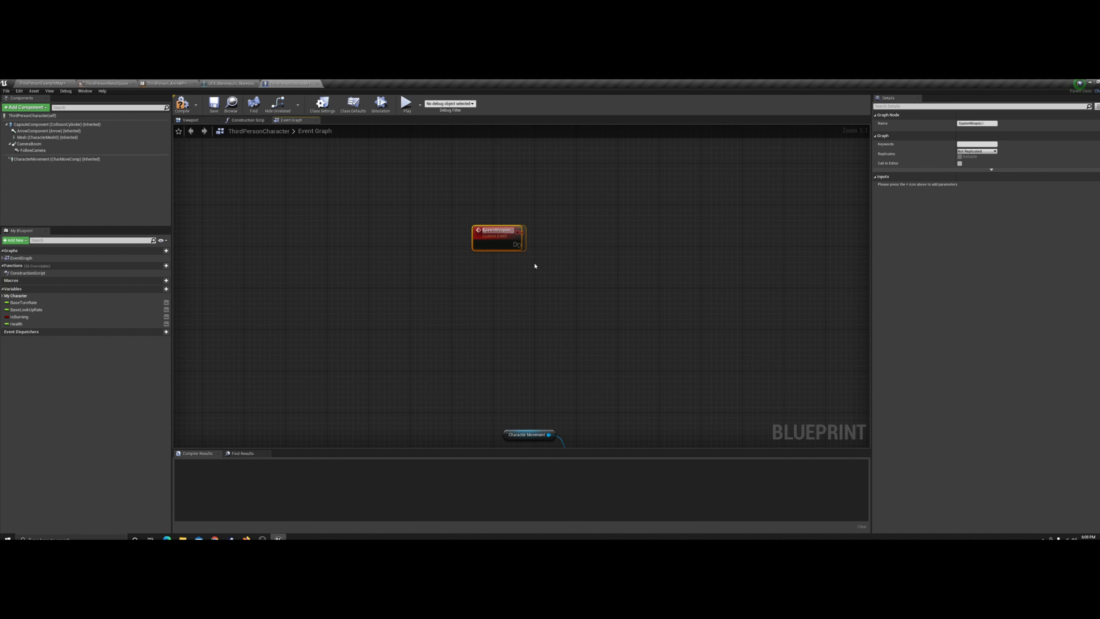
pyautogui.click(534, 265)
pyautogui.scroll(-3, 534, 265)
pyautogui.click(464, 221)
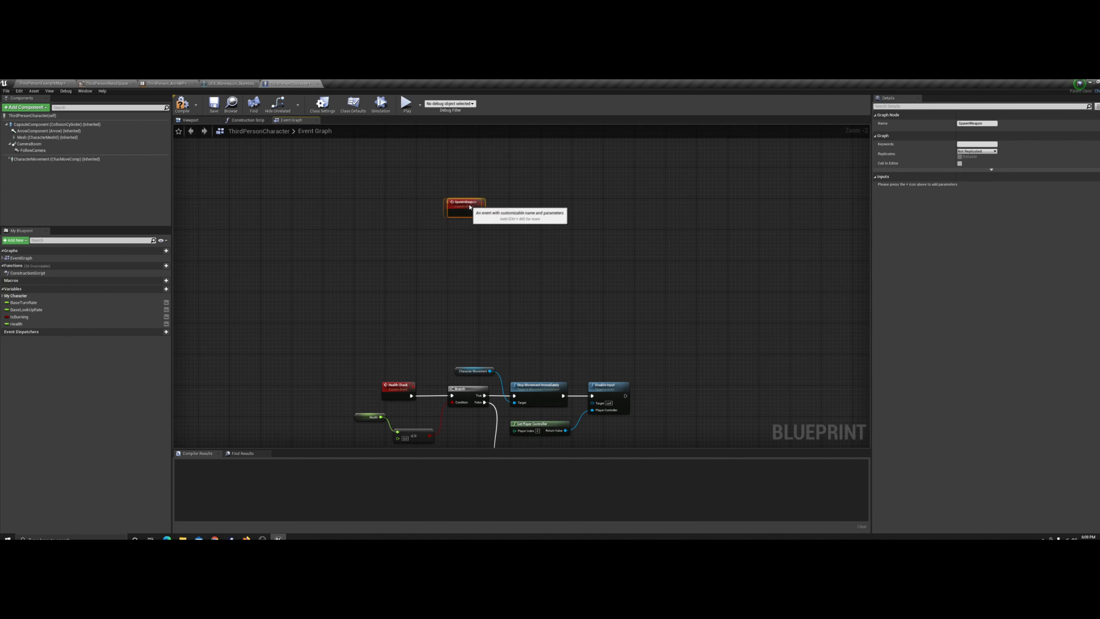
# - Call Spawn Weapon after Health Check in the Event BeginPlay chain and place its node beside the Health Check call
pyautogui.moveTo(513, 209); pyautogui.dragTo(476, 268, button='right')
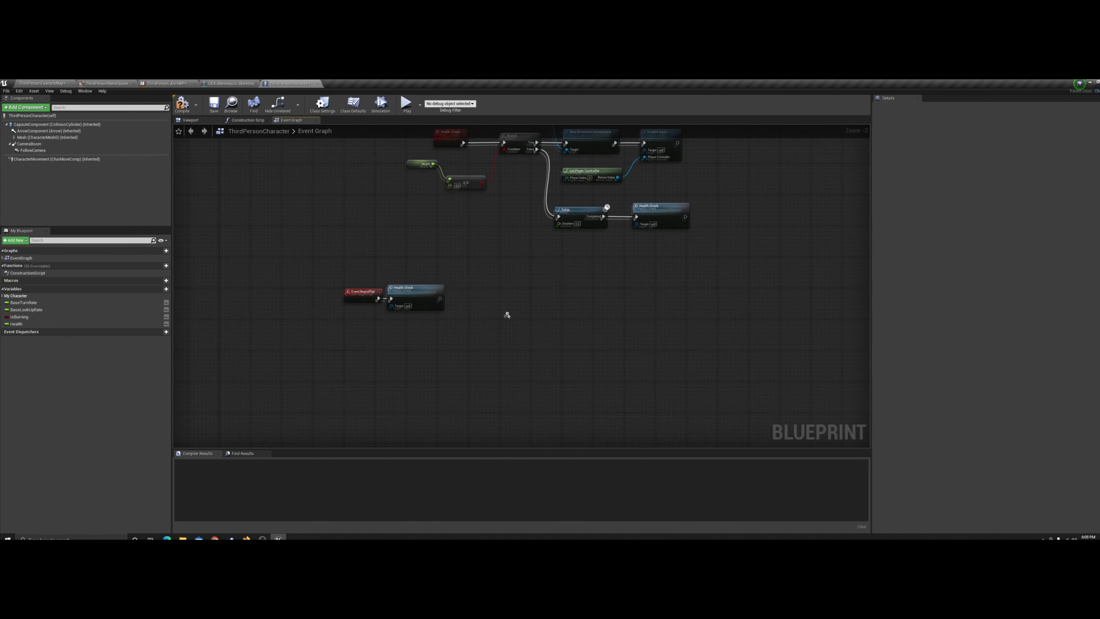
pyautogui.moveTo(441, 298); pyautogui.dragTo(459, 300)
pyautogui.write('spawn weapin')
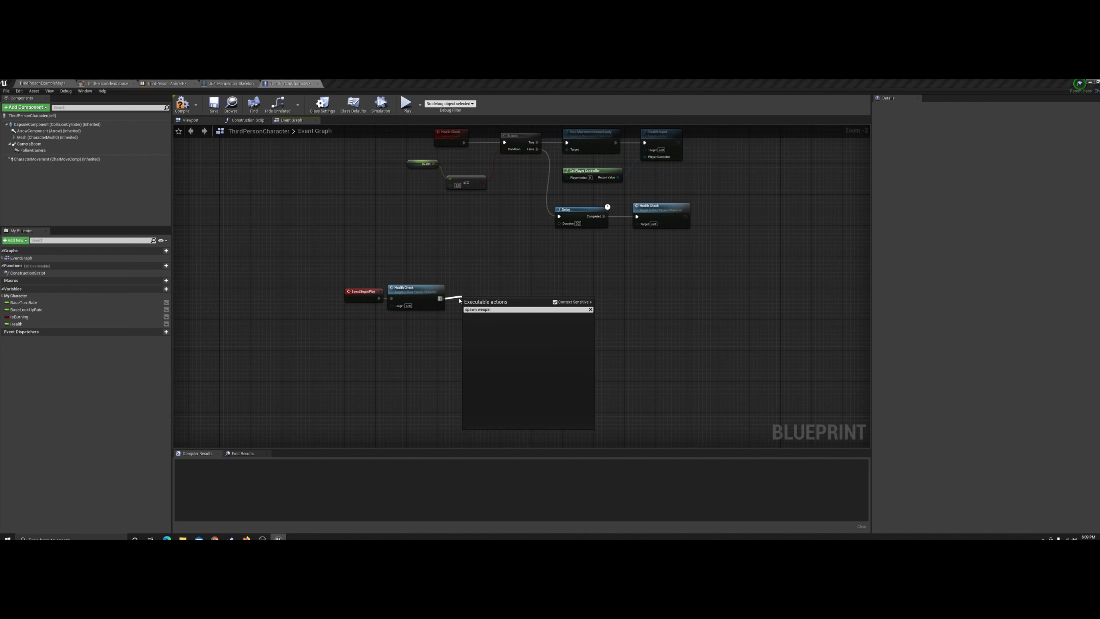
pyautogui.press('BackSpace')
pyautogui.press('BackSpace')
pyautogui.write('o')
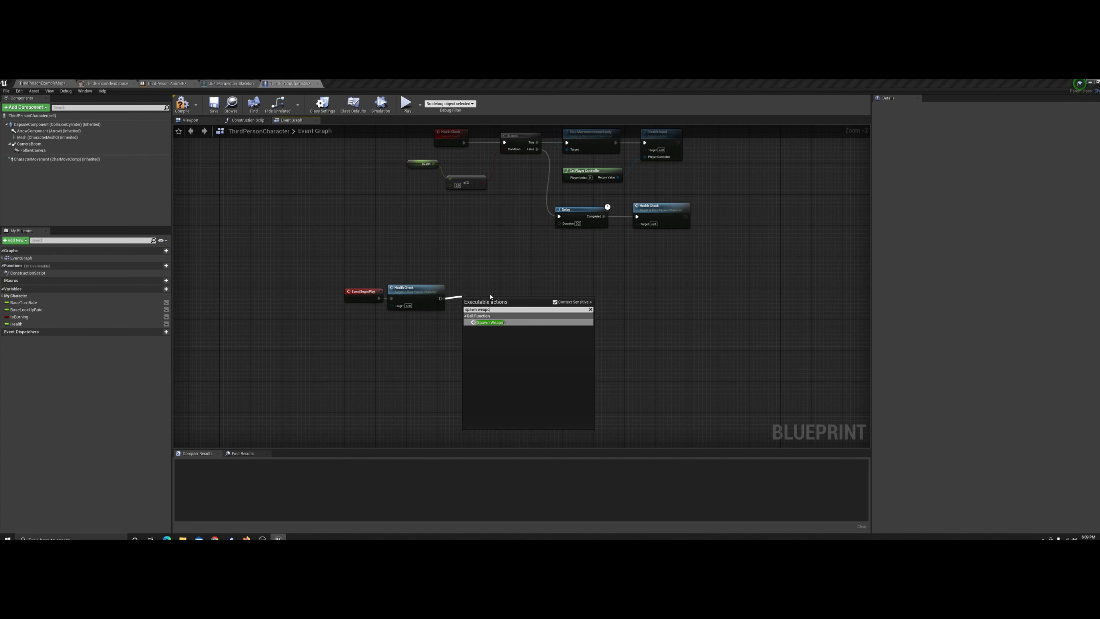
pyautogui.write('m')
pyautogui.press('BackSpace')
pyautogui.write('n')
pyautogui.press('Return')
pyautogui.scroll(2, 414, 355)
pyautogui.moveTo(414, 354); pyautogui.dragTo(454, 363, button='right')
pyautogui.moveTo(547, 301); pyautogui.dragTo(536, 293)
pyautogui.click(527, 250)
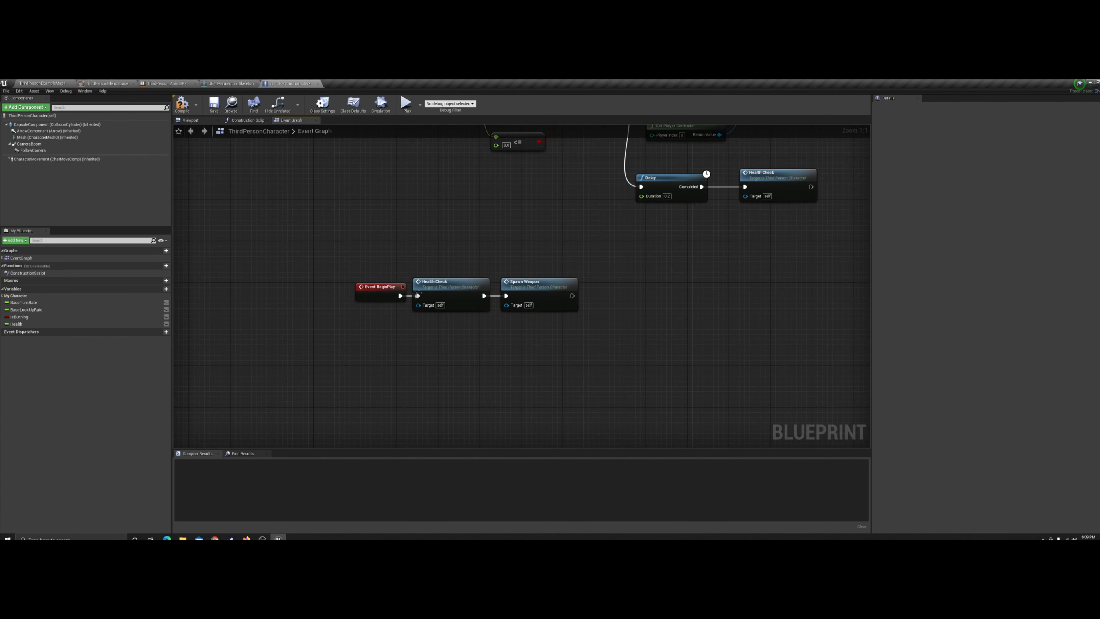
# - Move the SpawnWeapon event node higher up into open graph space
pyautogui.scroll(-2, 545, 289)
pyautogui.moveTo(545, 289); pyautogui.dragTo(429, 381, button='right')
pyautogui.moveTo(451, 316); pyautogui.dragTo(450, 223)
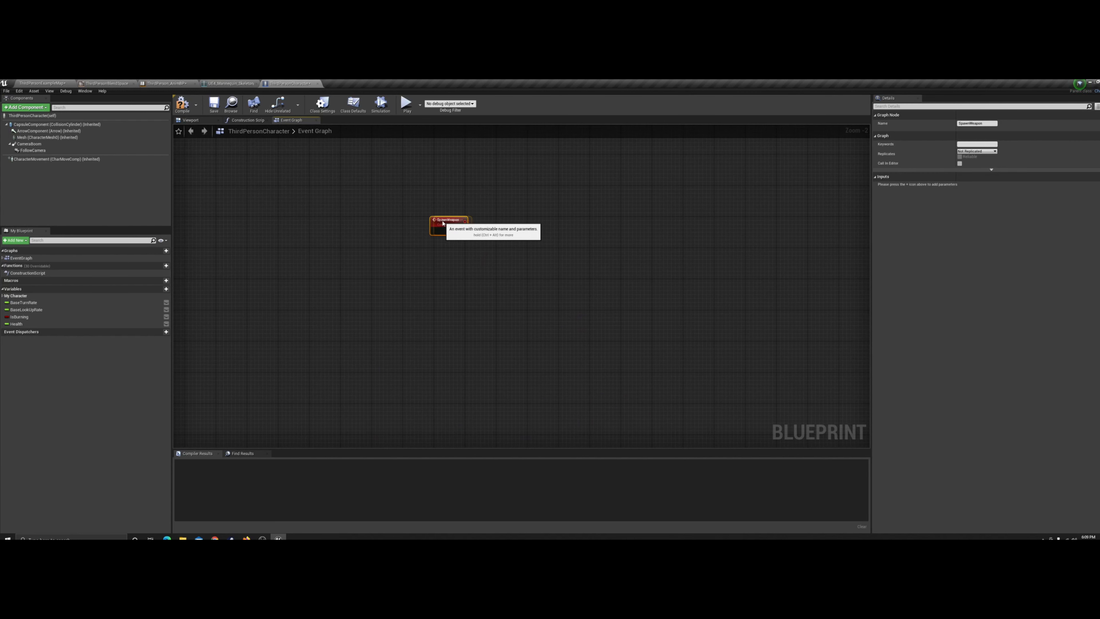
# - Add a Spawn Actor from Class node connected to the SpawnWeapon event, leaving space between them, and compile the blueprint
pyautogui.click(439, 260)
pyautogui.click(182, 105)
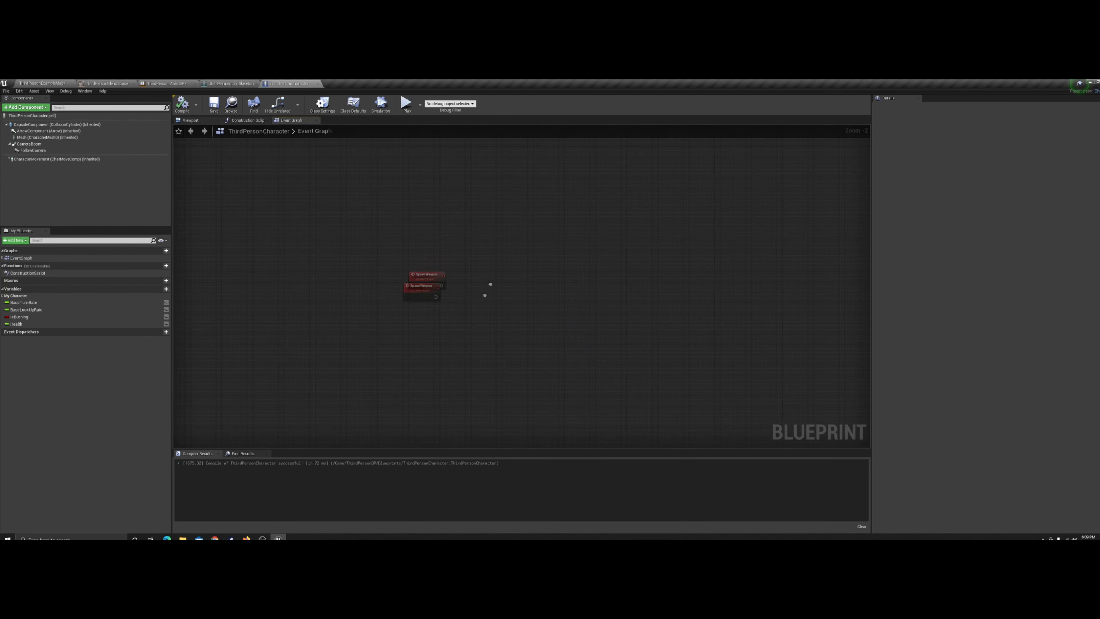
pyautogui.scroll(2, 448, 317)
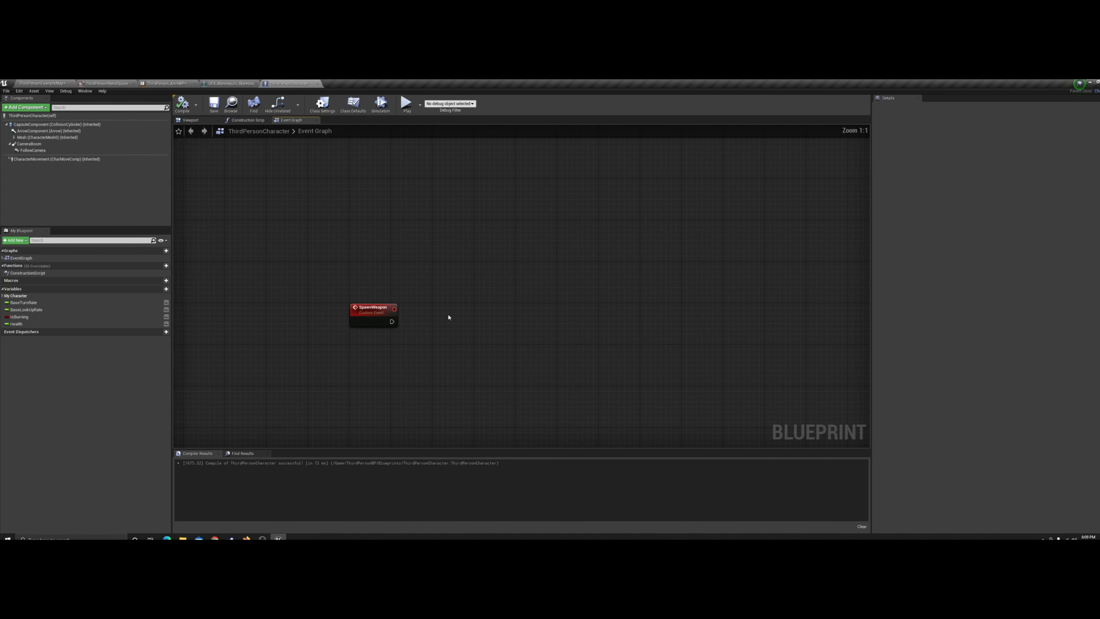
pyautogui.moveTo(449, 317); pyautogui.dragTo(379, 288, button='right')
pyautogui.moveTo(347, 284); pyautogui.dragTo(393, 286)
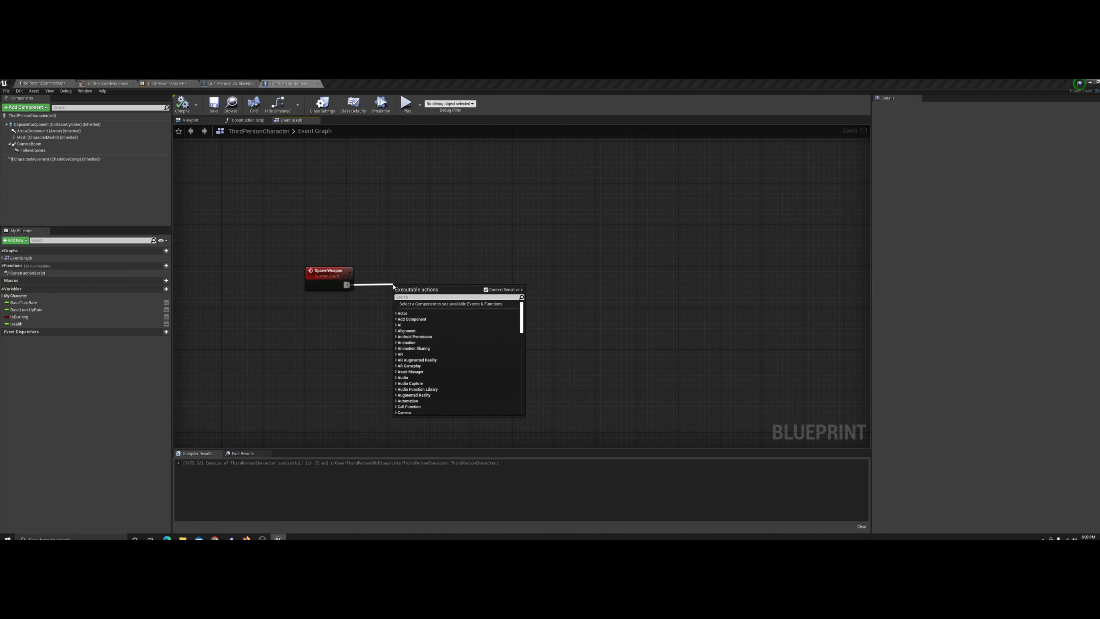
pyautogui.write('spawn acot')
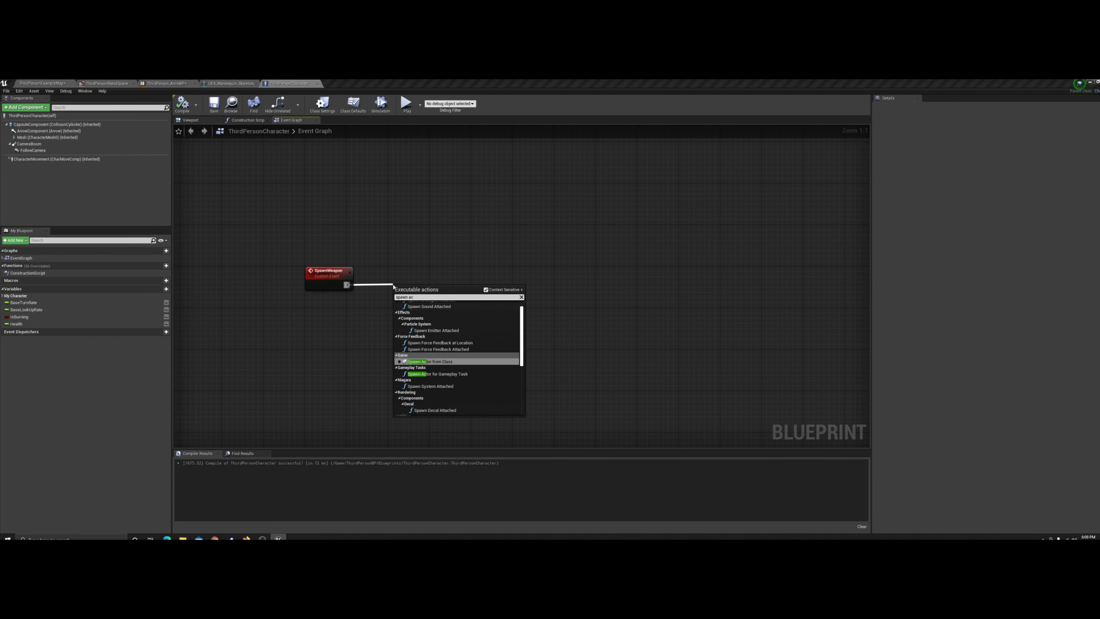
pyautogui.press('BackSpace')
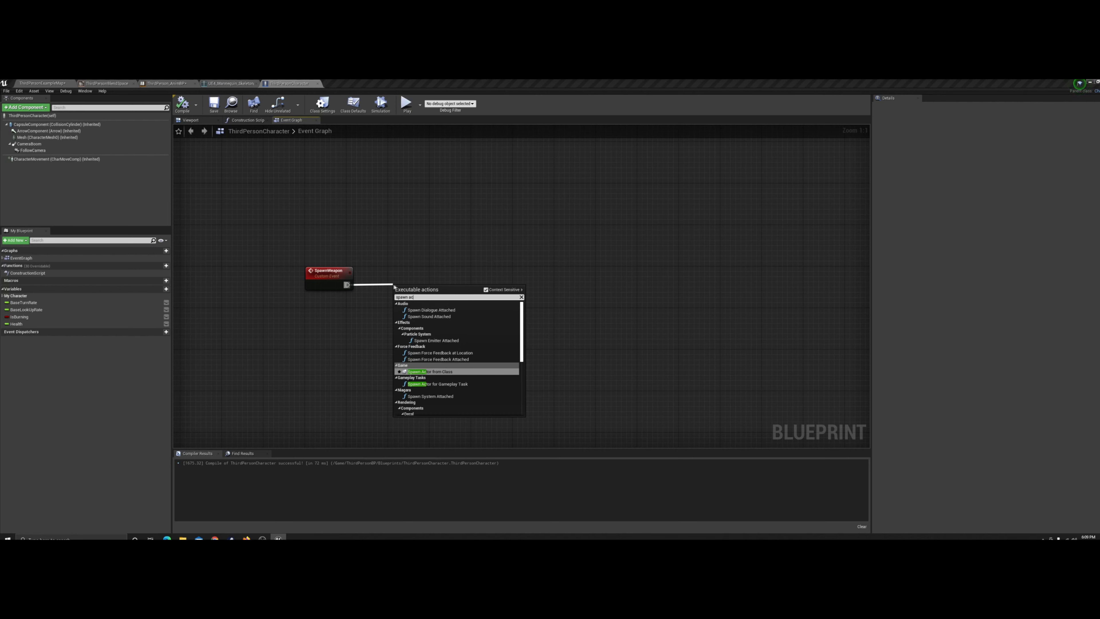
pyautogui.click(462, 371)
pyautogui.moveTo(454, 287); pyautogui.dragTo(515, 278)
pyautogui.click(506, 255)
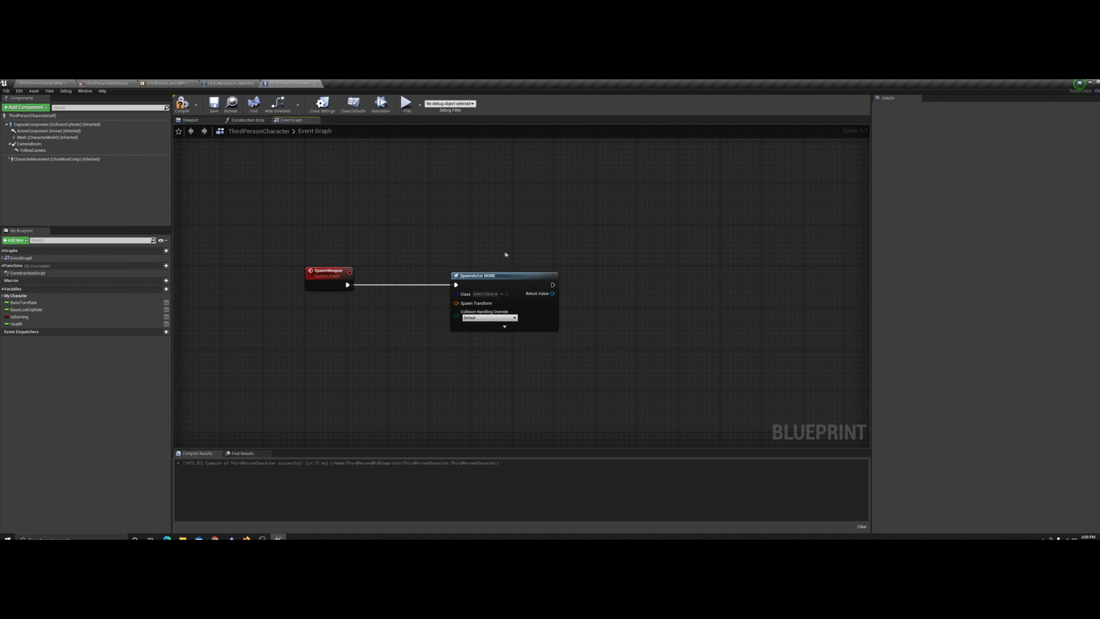
pyautogui.click(182, 106)
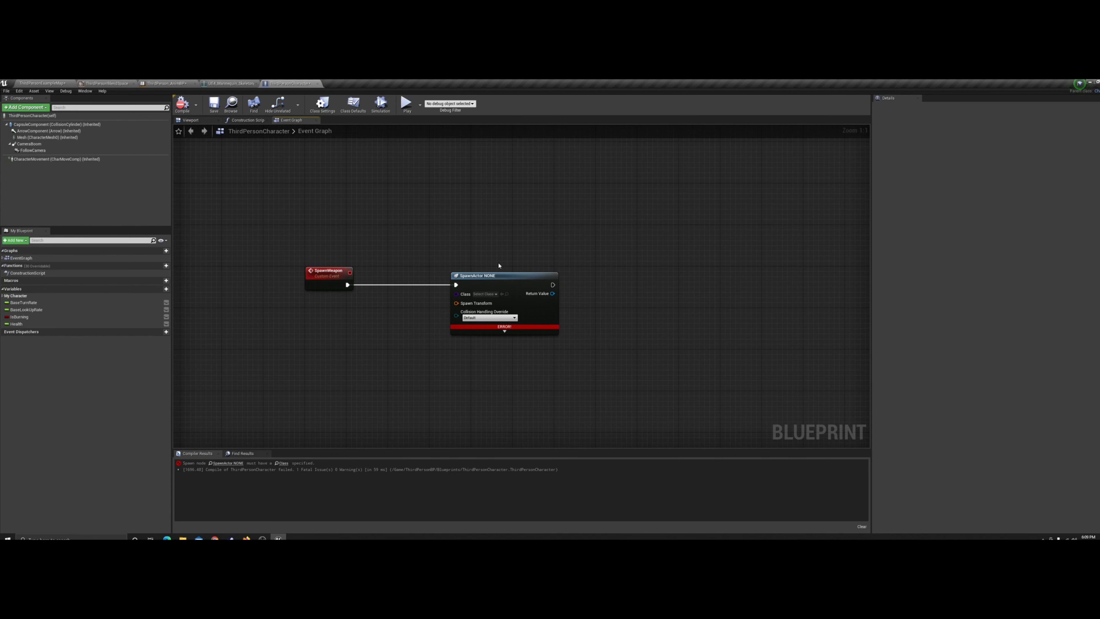
# - Create an Actor blueprint class named RifleBase in the Content/Blueprint folder
pyautogui.click(42, 83)
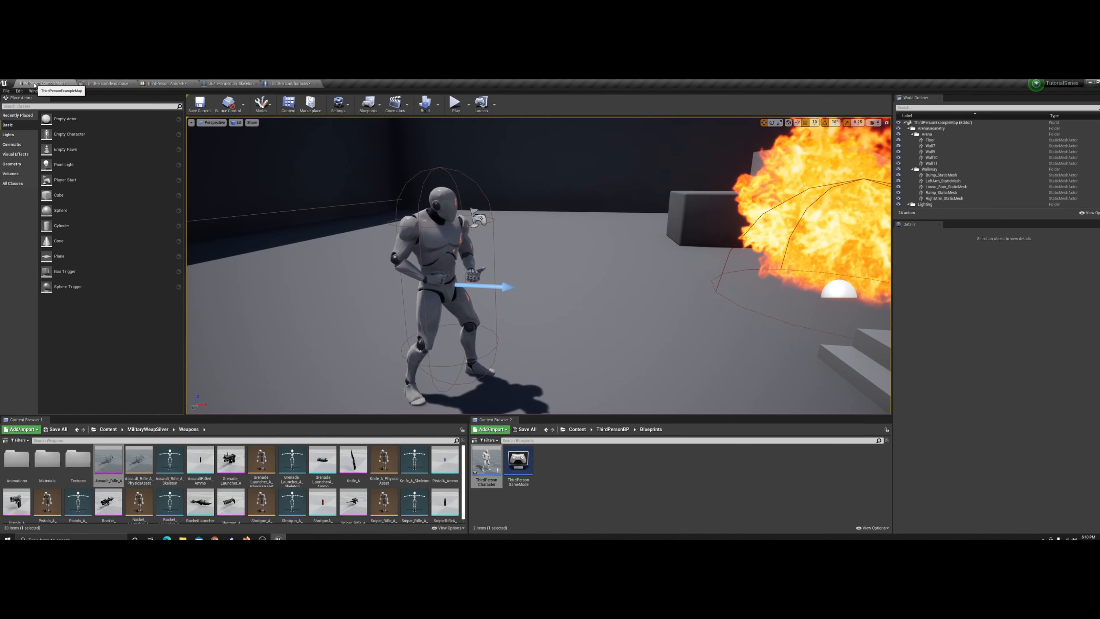
pyautogui.click(577, 429)
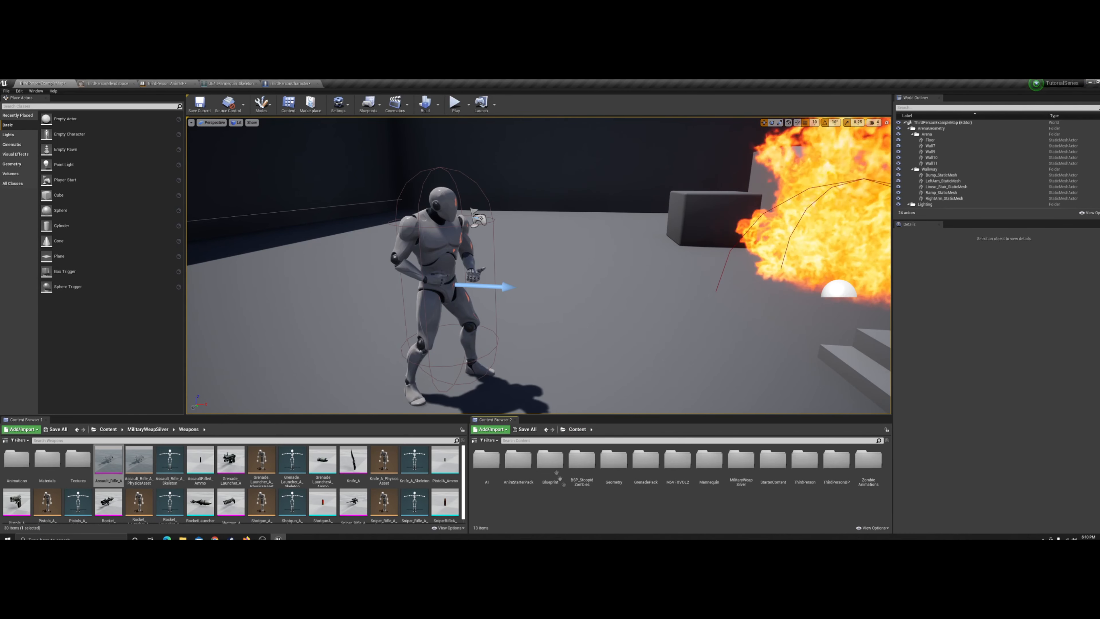
pyautogui.doubleClick(550, 459)
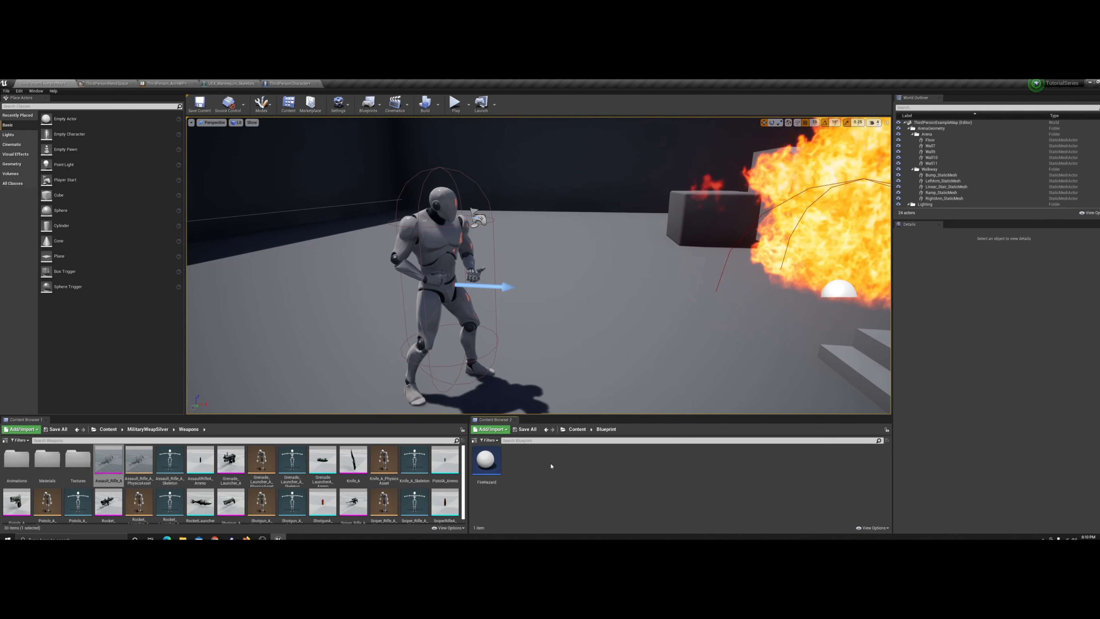
pyautogui.rightClick(551, 498)
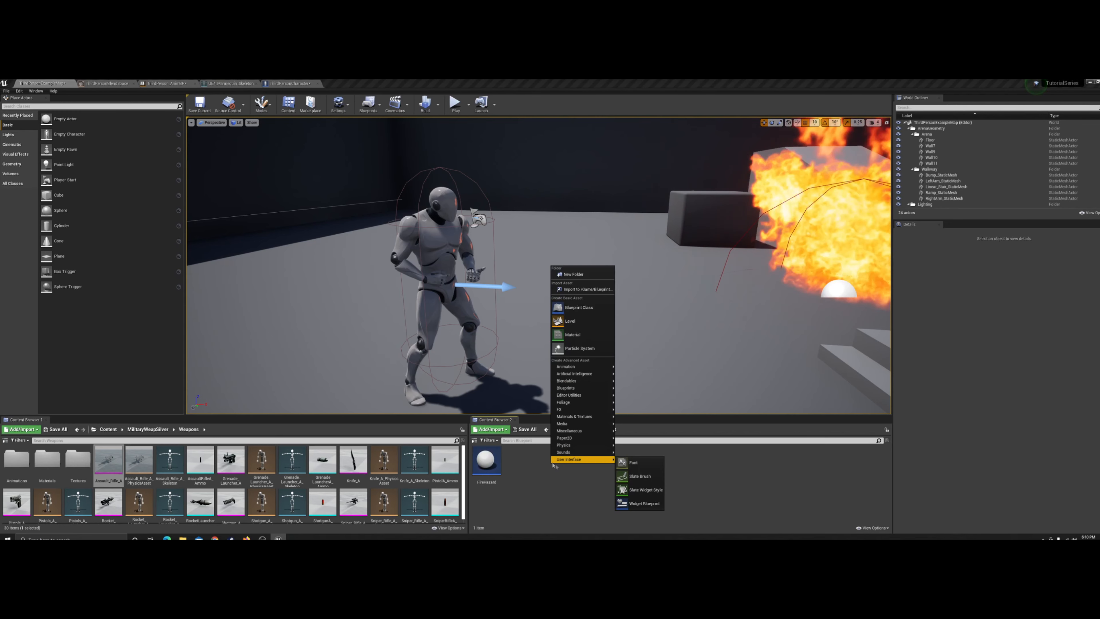
pyautogui.click(586, 308)
pyautogui.click(492, 255)
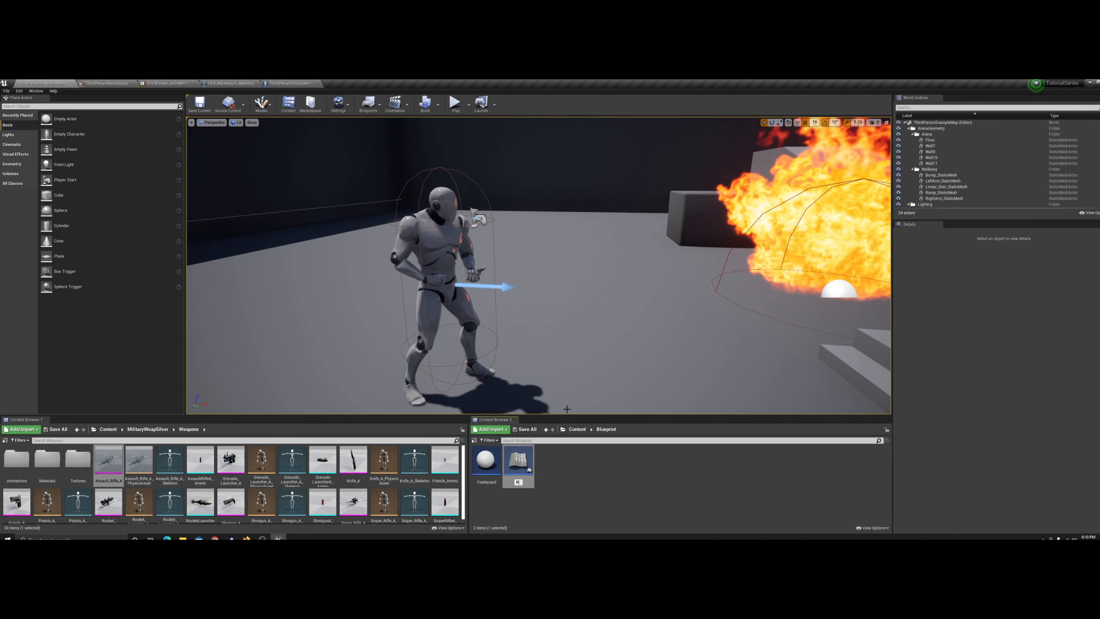
pyautogui.write('Base')
pyautogui.press('Return')
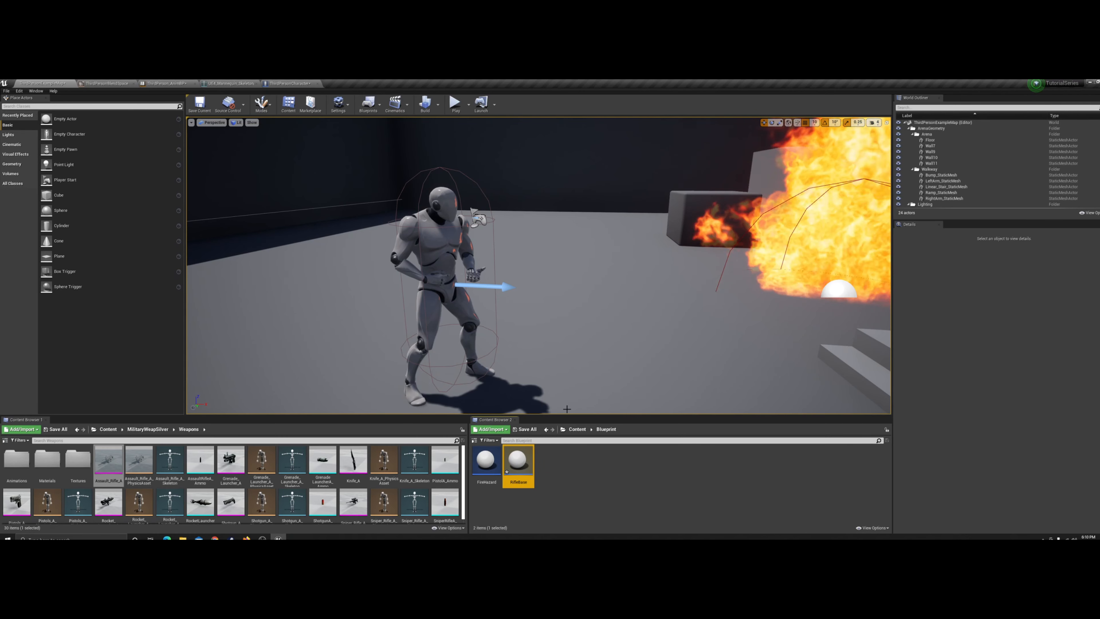
# - Open the RifleBase blueprint and add a Skeletal Mesh component under its default scene root
pyautogui.doubleClick(519, 460)
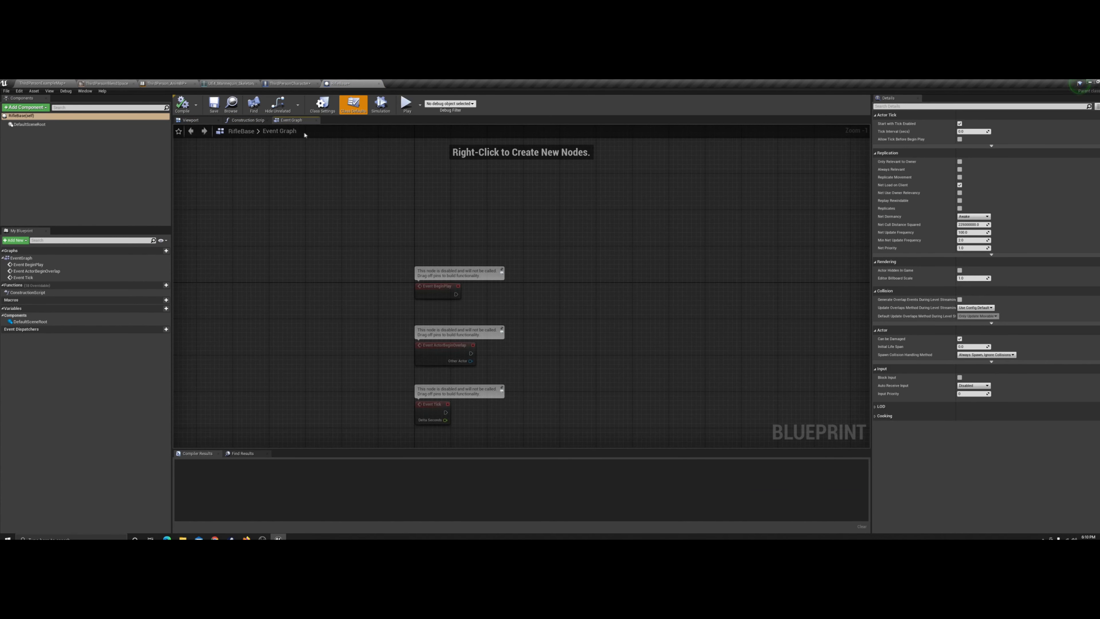
pyautogui.moveTo(542, 268); pyautogui.dragTo(502, 200, button='right')
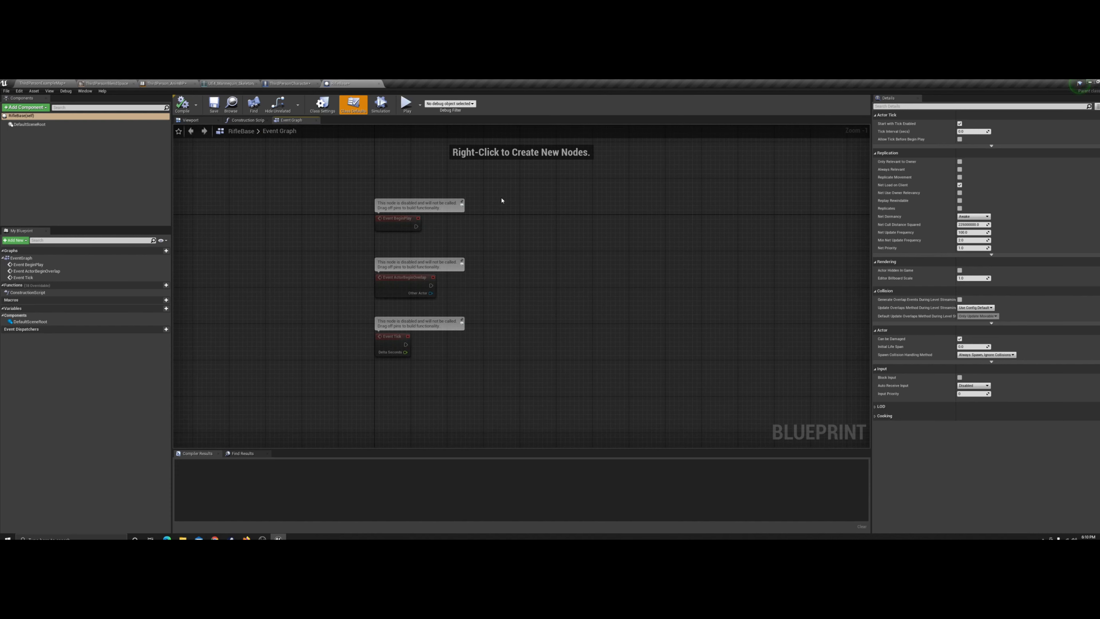
pyautogui.click(194, 121)
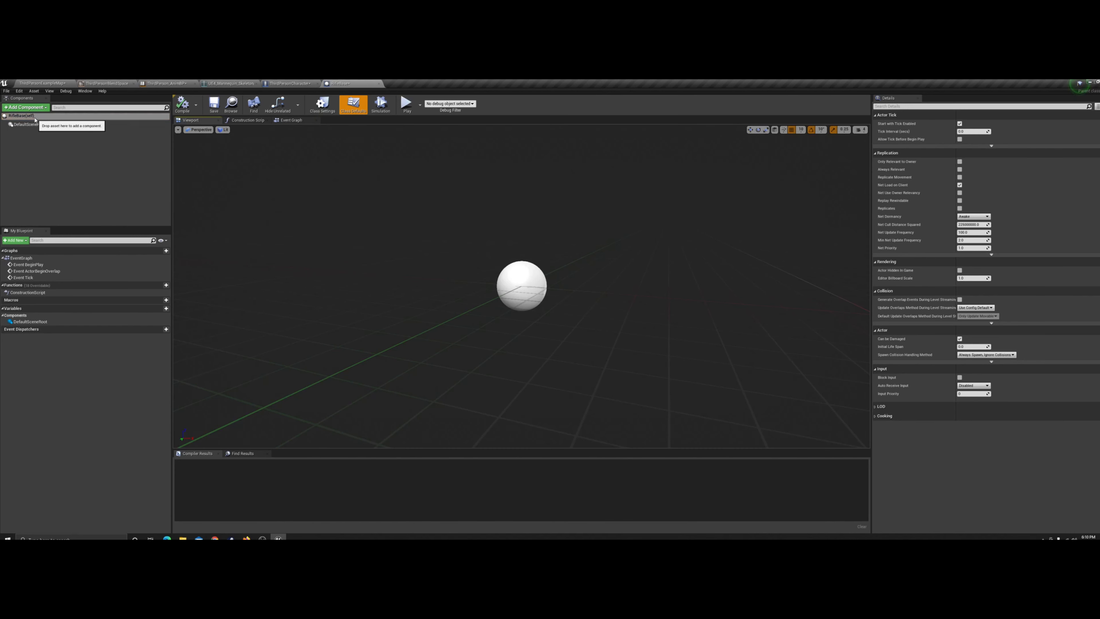
pyautogui.click(27, 107)
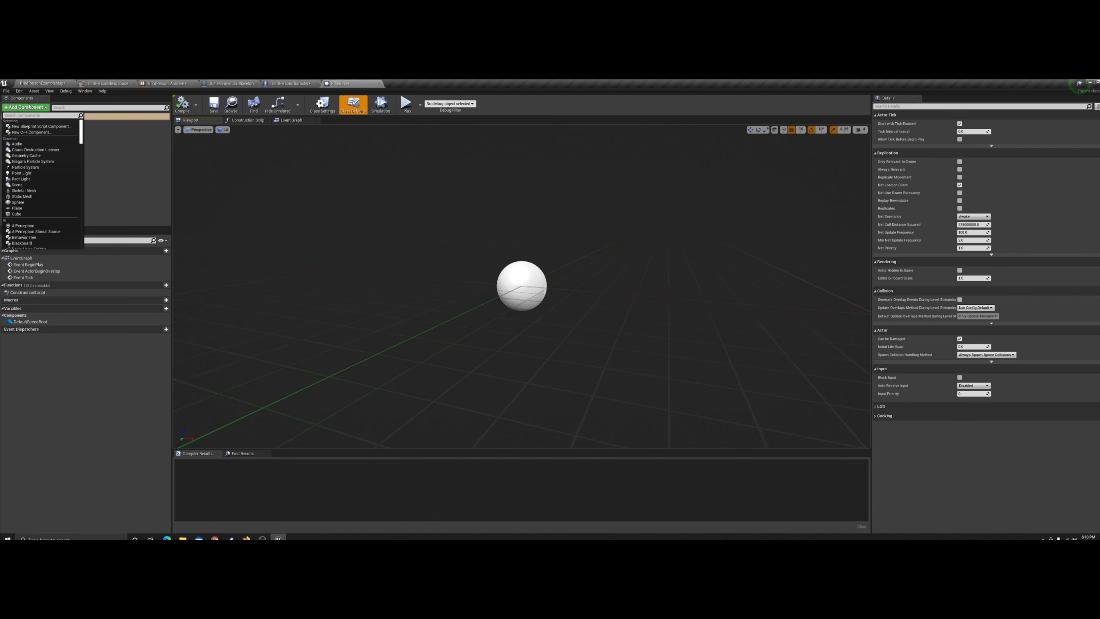
pyautogui.write('Stat')
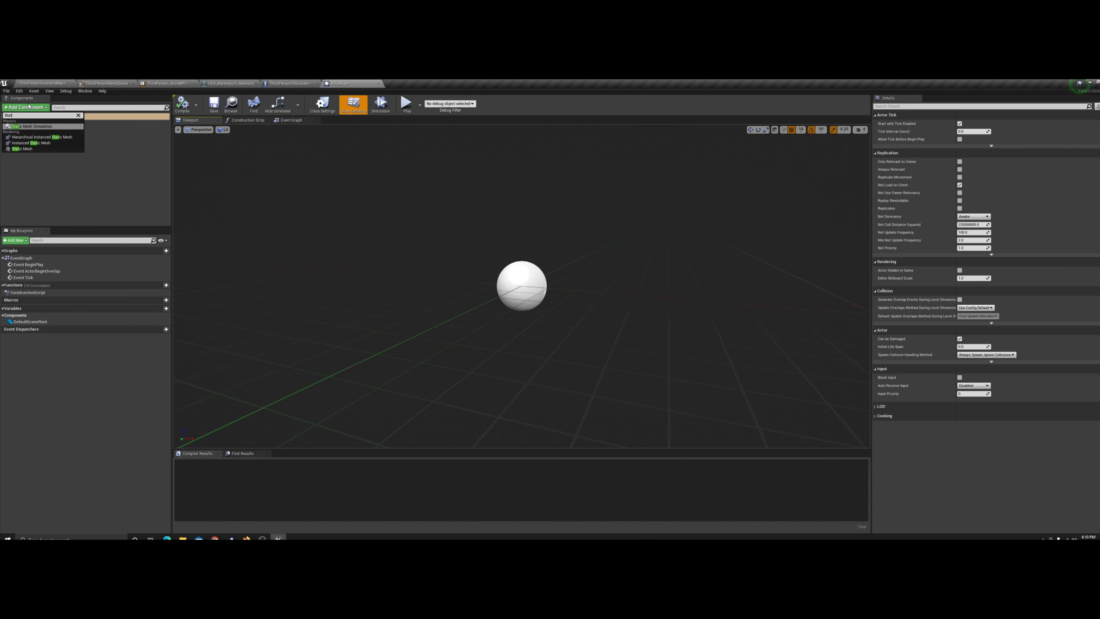
pyautogui.write('i')
pyautogui.press('BackSpace')
pyautogui.press('BackSpace')
pyautogui.press('BackSpace')
pyautogui.press('BackSpace')
pyautogui.press('BackSpace')
pyautogui.write('Skele')
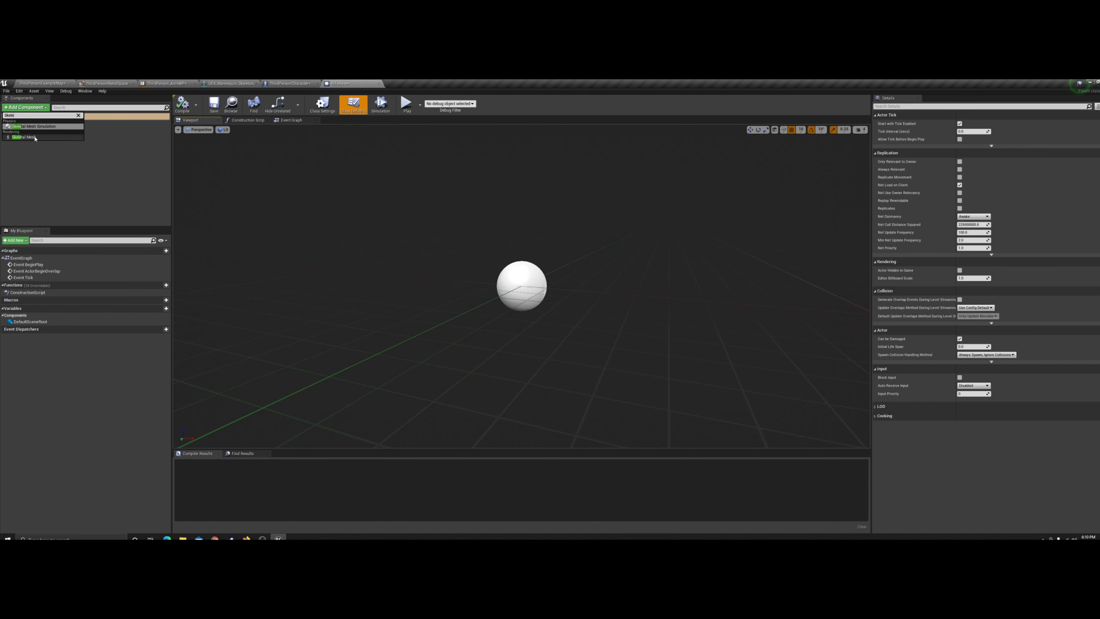
pyautogui.click(35, 137)
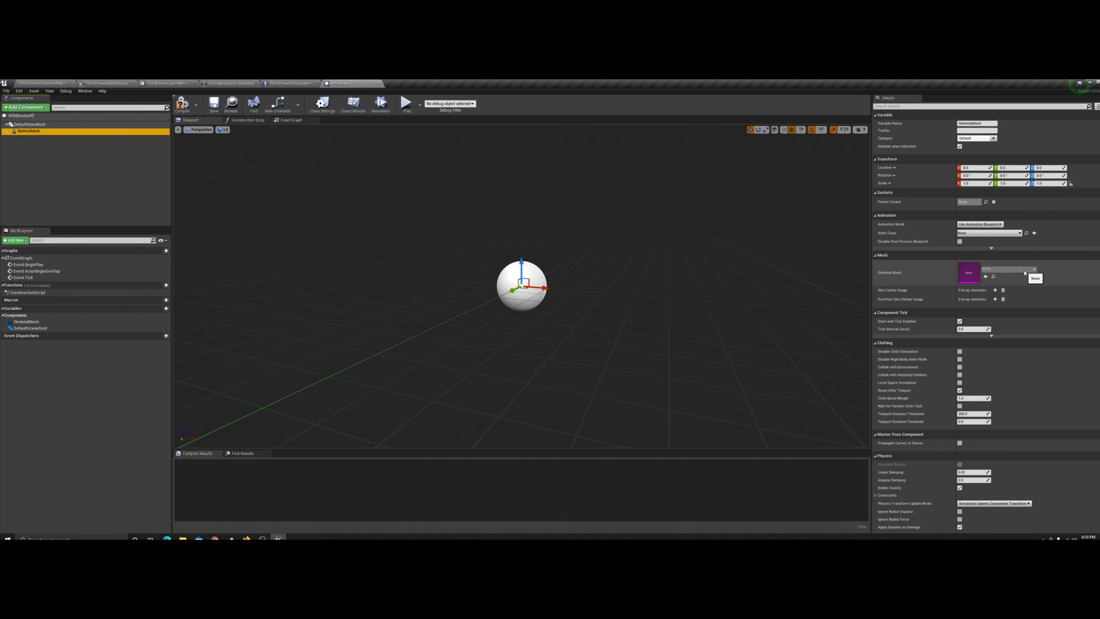
# - Assign Assault_Rifle_A as the component's skeletal mesh in RifleBase and compile the blueprint
pyautogui.click(996, 269)
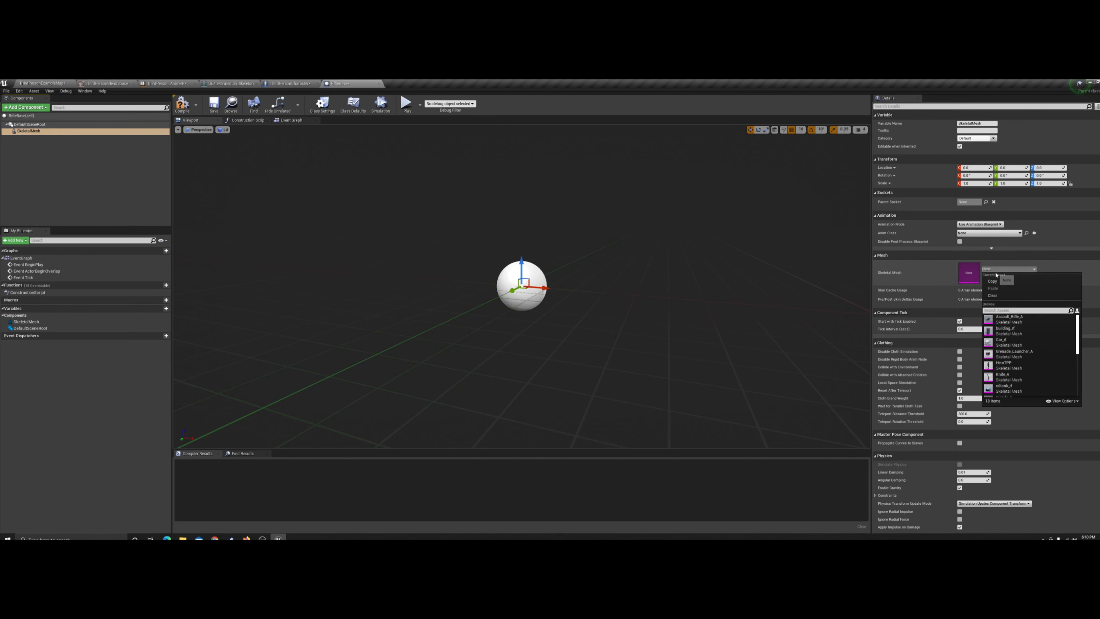
pyautogui.click(1009, 318)
pyautogui.moveTo(584, 260); pyautogui.dragTo(645, 248)
pyautogui.click(182, 105)
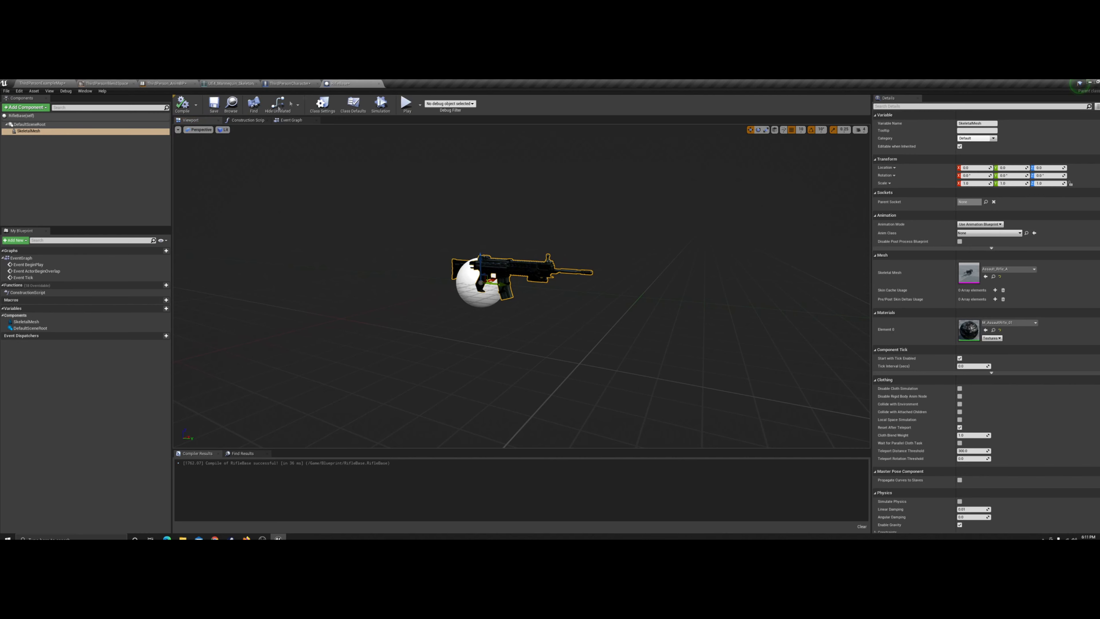
pyautogui.click(182, 106)
pyautogui.moveTo(649, 269); pyautogui.dragTo(398, 141)
pyautogui.moveTo(590, 201); pyautogui.dragTo(581, 203)
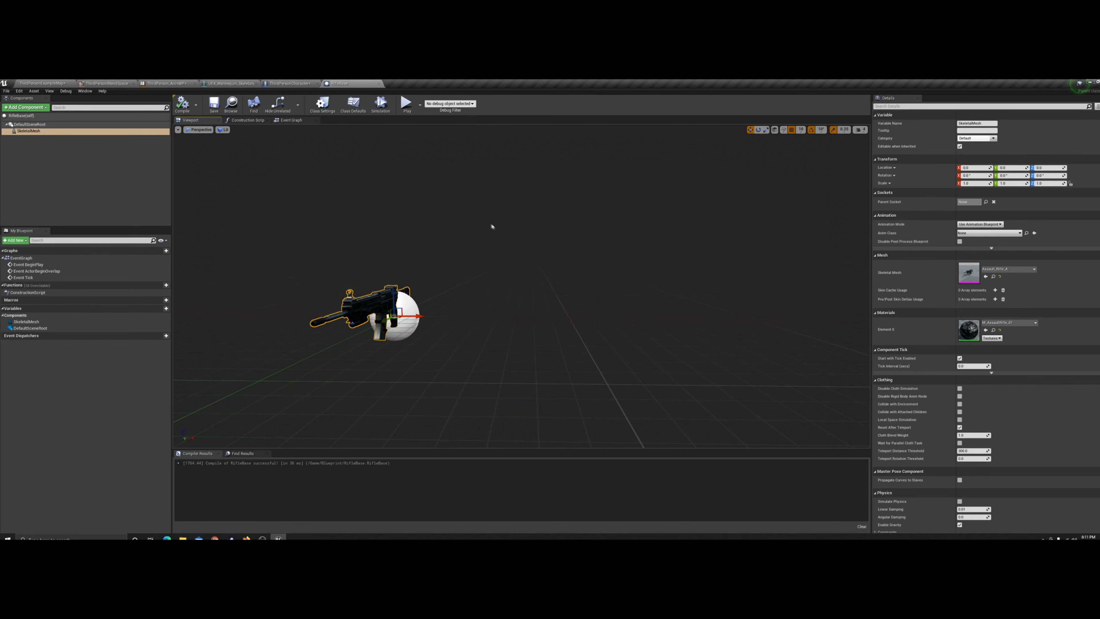
# - Set the SpawnActor node's class to RifleBase in the ThirdPersonCharacter event graph and compile the blueprint
pyautogui.click(295, 83)
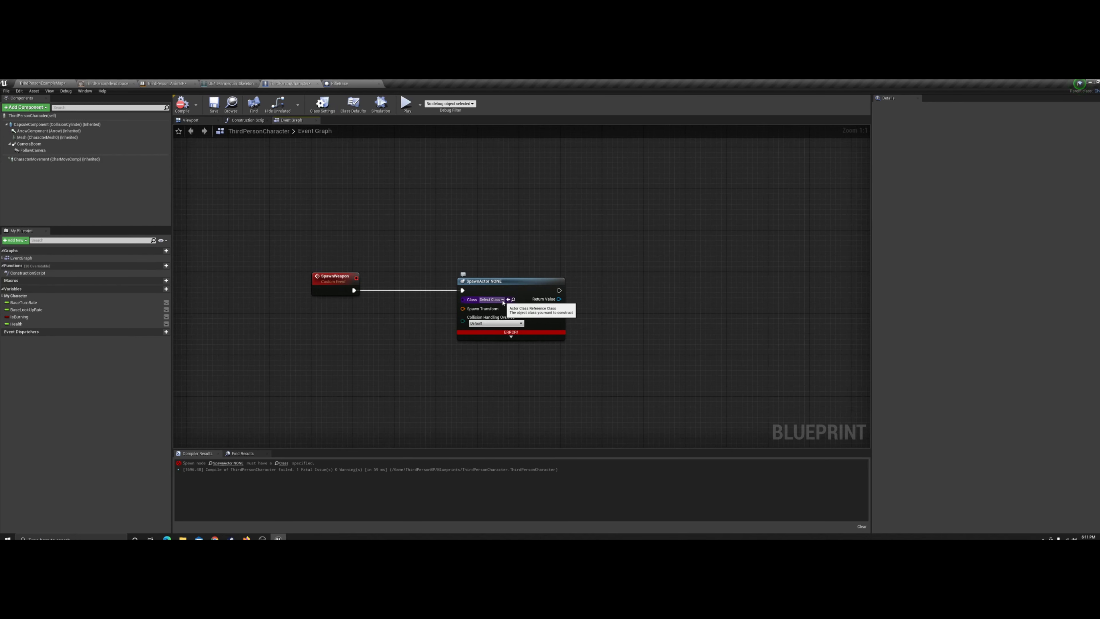
pyautogui.click(502, 301)
pyautogui.write('rifle')
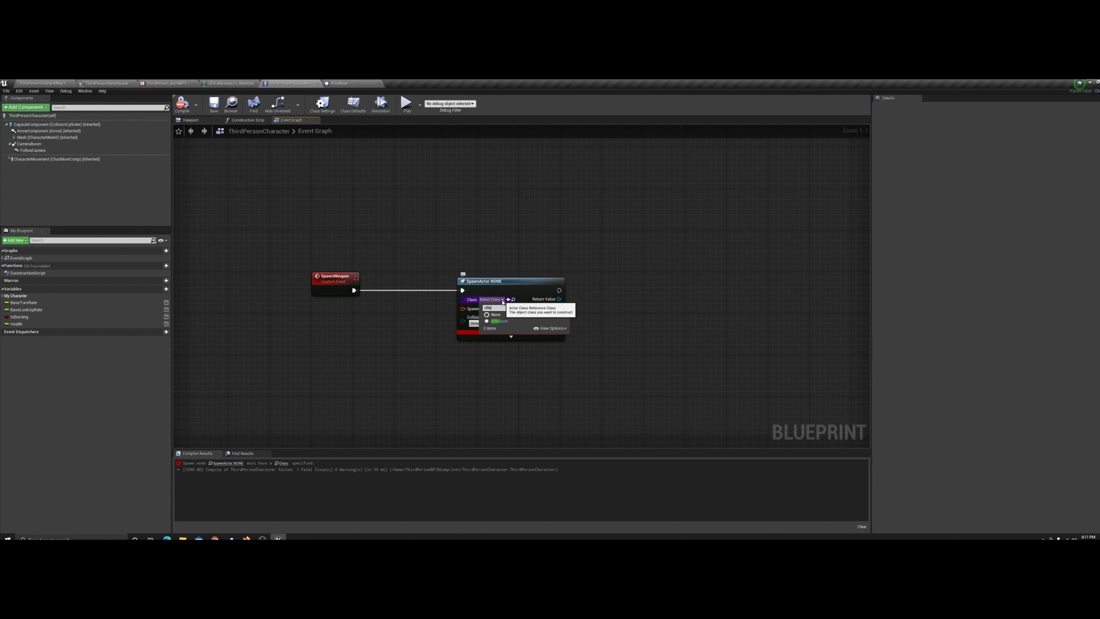
pyautogui.click(499, 321)
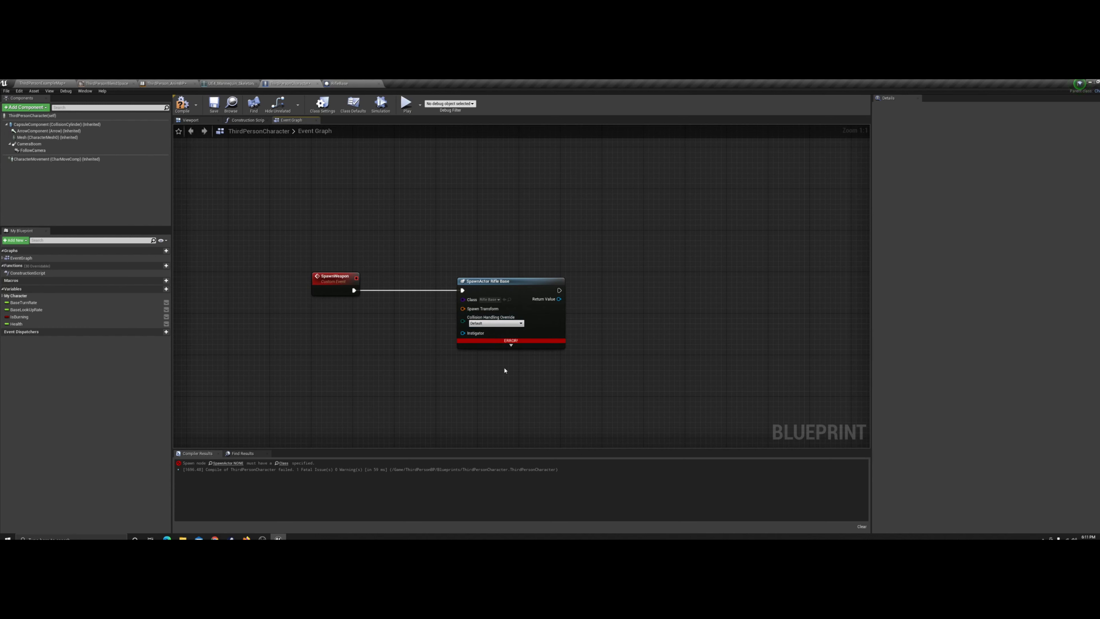
pyautogui.moveTo(543, 284); pyautogui.dragTo(579, 285)
pyautogui.click(375, 223)
pyautogui.click(181, 107)
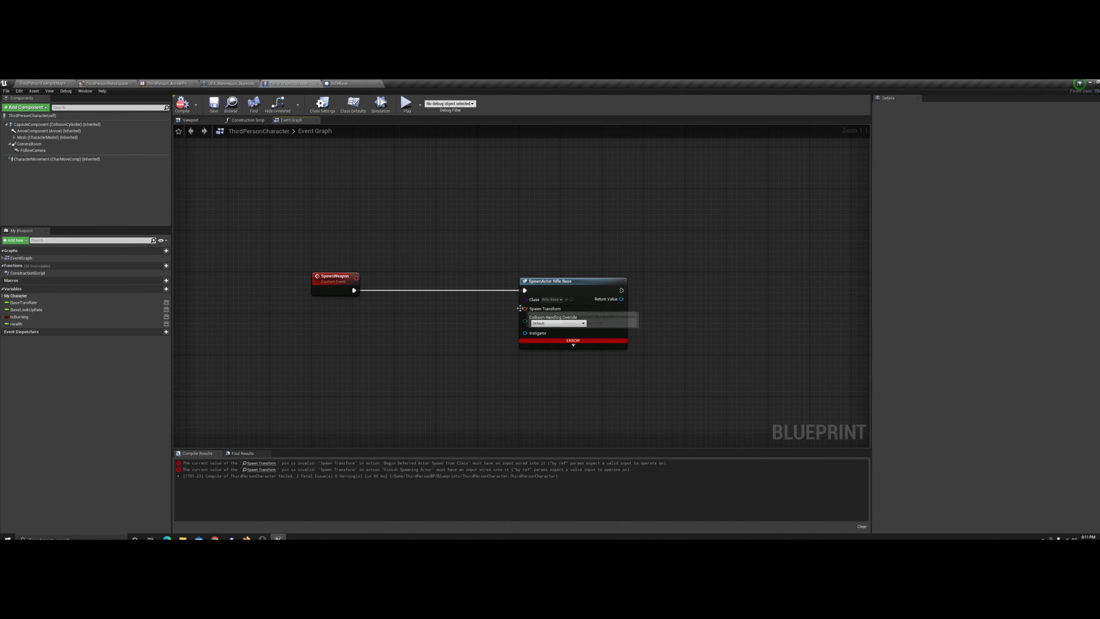
# - Move the SpawnActor Rifle Base node farther away from the SpawnWeapon event to leave more room between them
pyautogui.moveTo(453, 347); pyautogui.dragTo(408, 328, button='right')
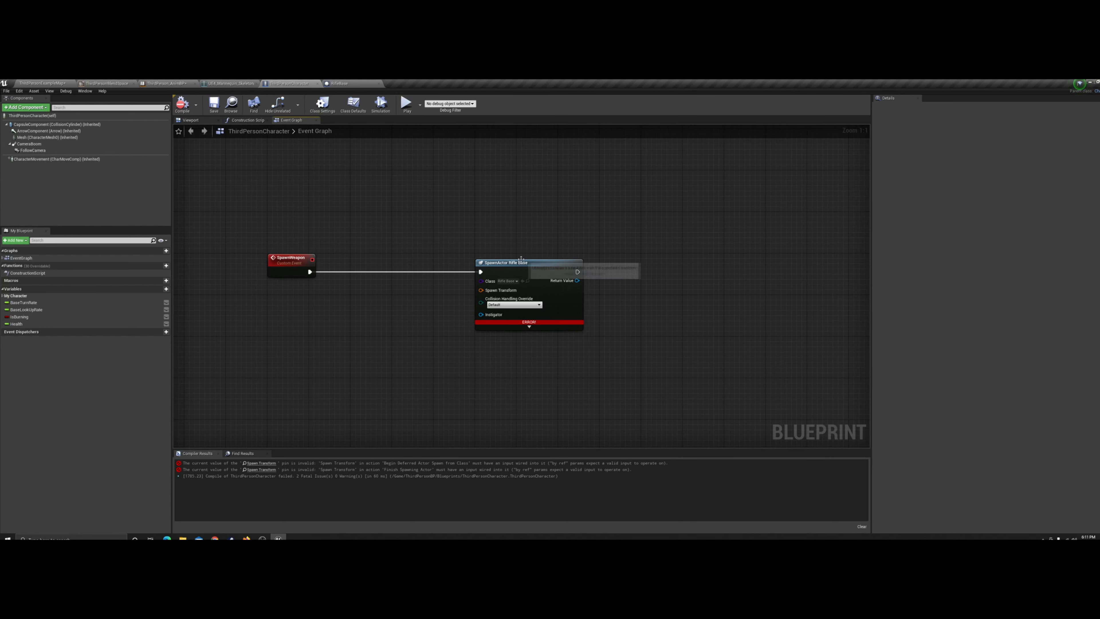
pyautogui.moveTo(521, 259); pyautogui.dragTo(562, 259)
pyautogui.click(561, 242)
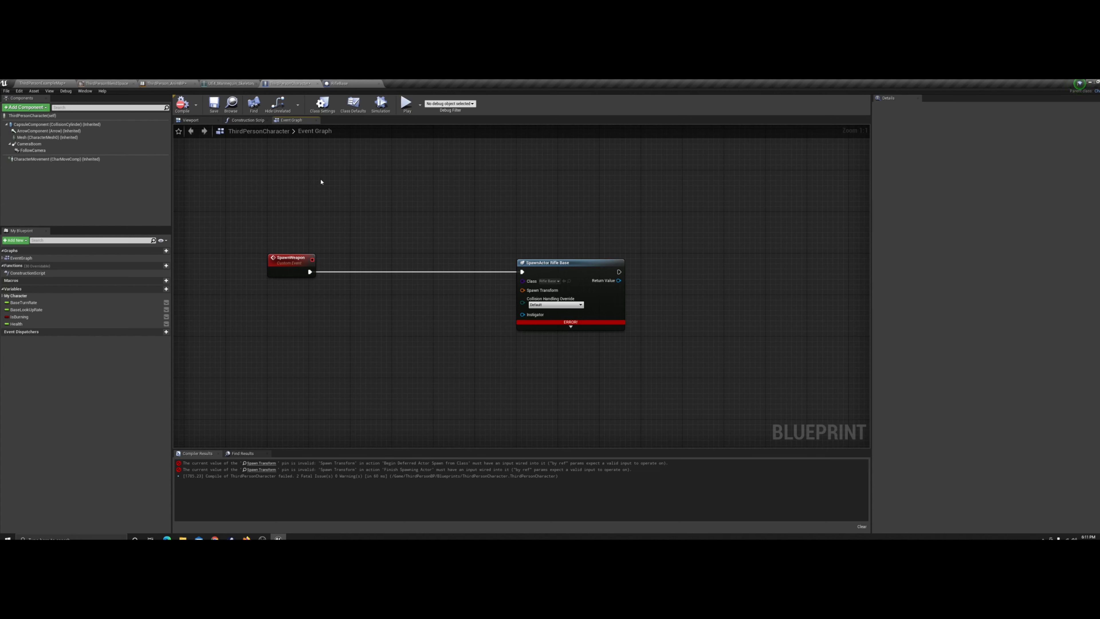
# - Split the SpawnActor node's Spawn Transform pin into location, rotation and scale, and recombine it
pyautogui.rightClick(522, 291)
pyautogui.click(541, 309)
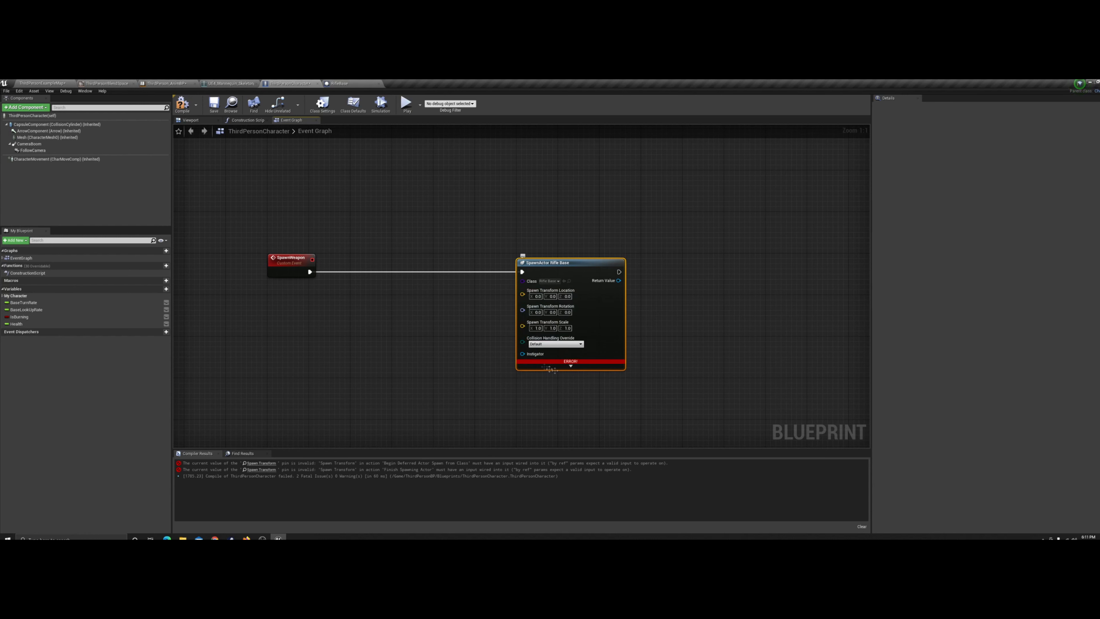
pyautogui.rightClick(522, 326)
pyautogui.click(553, 349)
pyautogui.moveTo(481, 322); pyautogui.dragTo(532, 312, button='right')
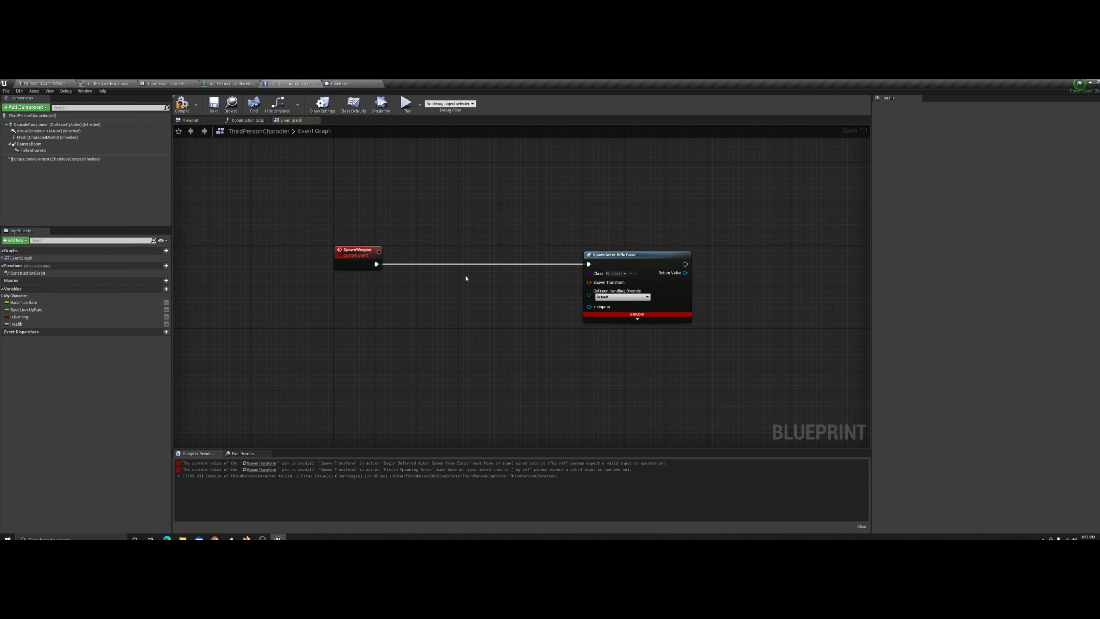
# - Add a reference to the character's Mesh component in the graph and place it below the SpawnWeapon event
pyautogui.moveTo(375, 264); pyautogui.dragTo(407, 264)
pyautogui.click(412, 250)
pyautogui.moveTo(51, 137); pyautogui.dragTo(402, 218)
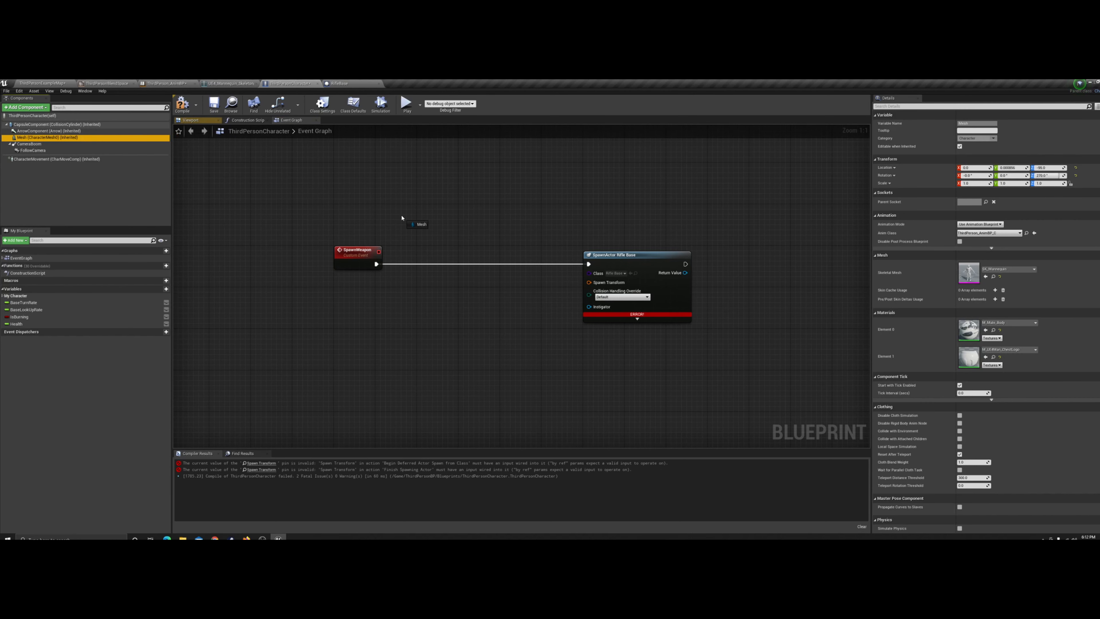
pyautogui.moveTo(350, 291); pyautogui.dragTo(352, 306)
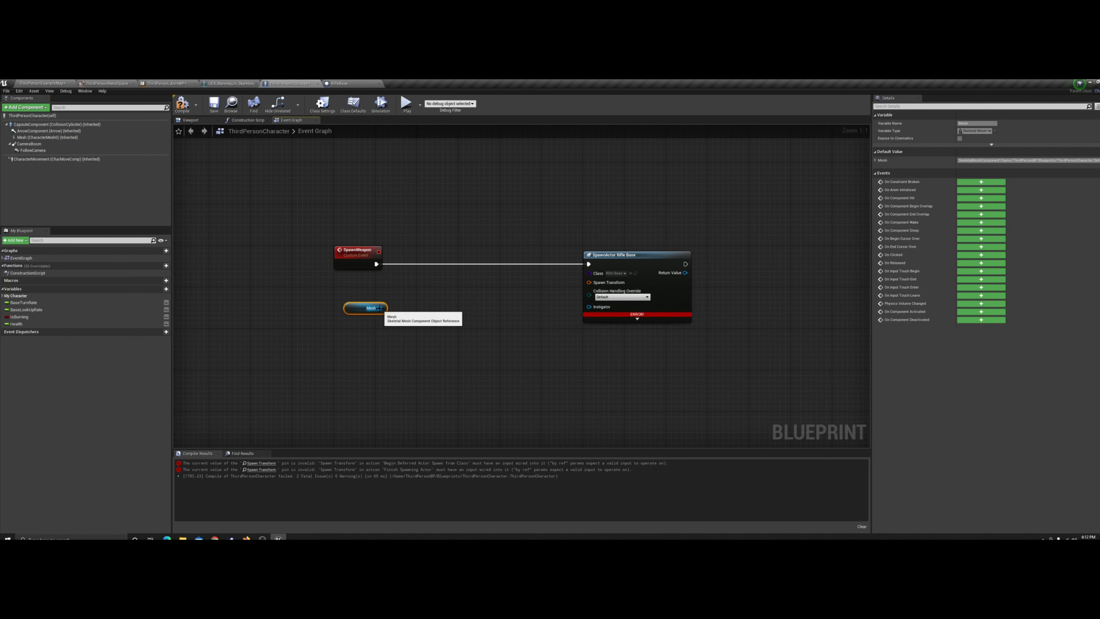
pyautogui.click(433, 299)
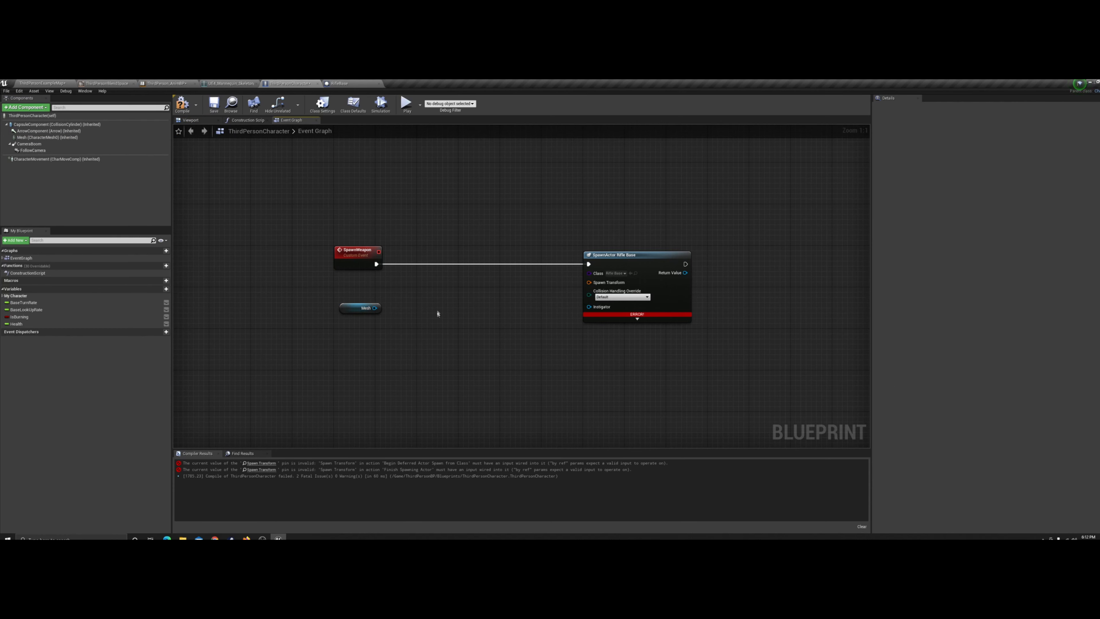
# - Add a second reference to the character's Mesh component above and to the left of the SpawnWeapon event
pyautogui.moveTo(374, 308); pyautogui.dragTo(375, 308)
pyautogui.click(69, 137)
pyautogui.moveTo(71, 140); pyautogui.dragTo(237, 221)
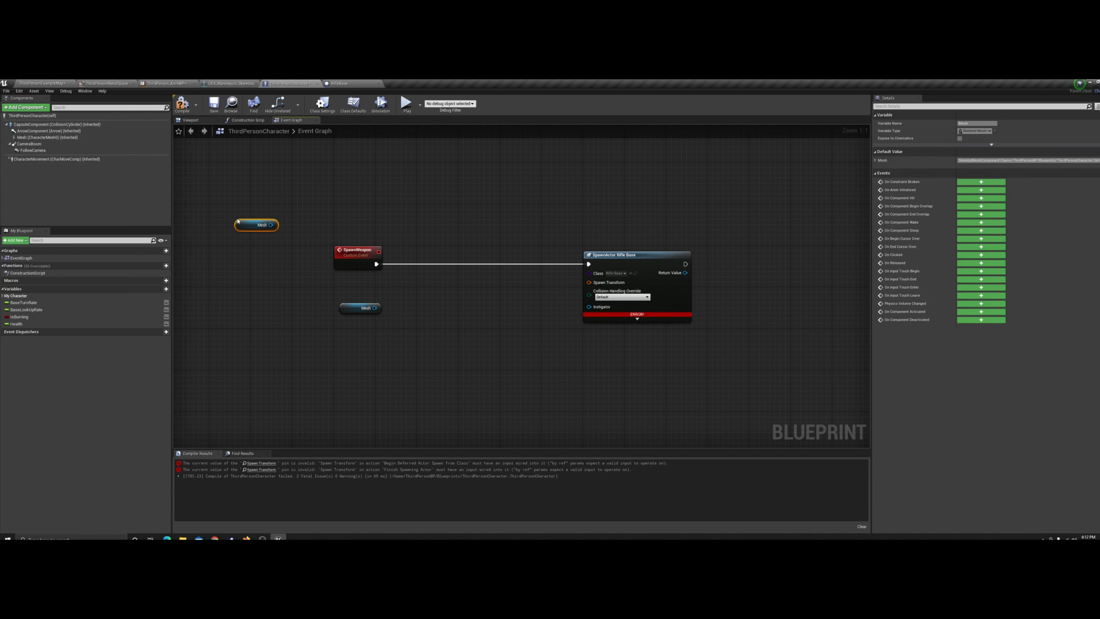
# - Delete the extra Mesh reference above and to the left of the SpawnWeapon event
pyautogui.press('Delete')
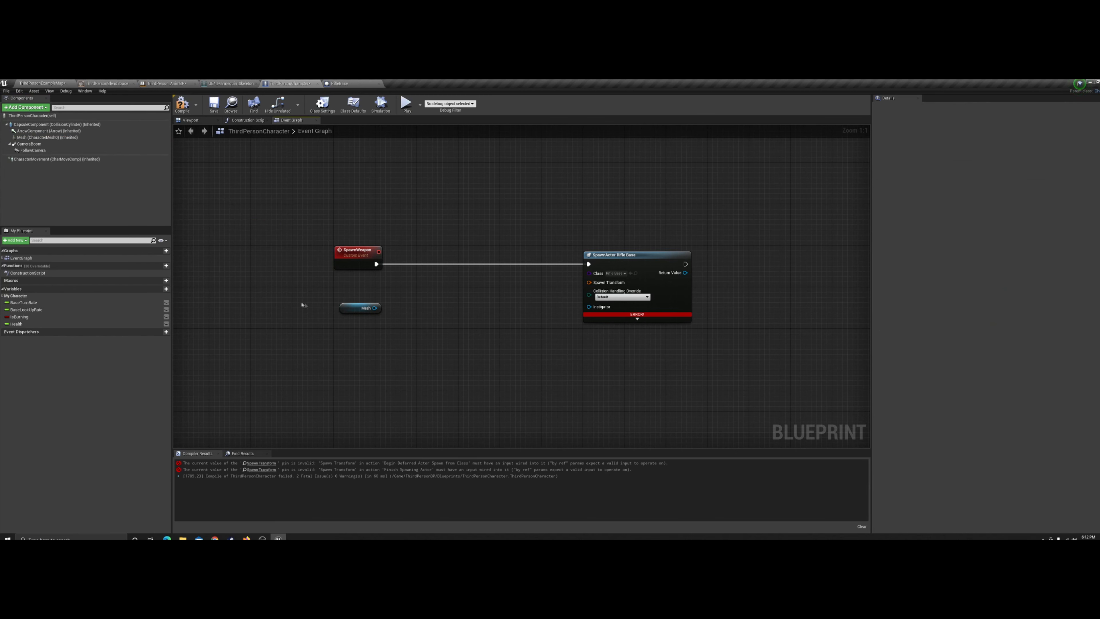
pyautogui.click(349, 310)
pyautogui.click(426, 316)
pyautogui.moveTo(374, 307); pyautogui.dragTo(393, 308)
pyautogui.write('get socket')
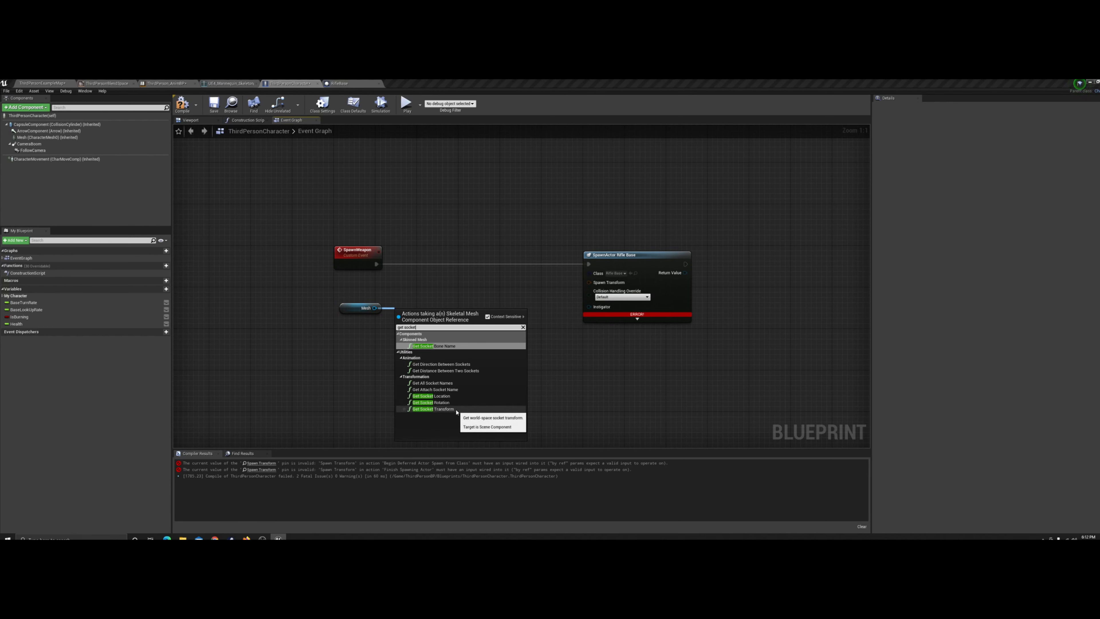
pyautogui.click(443, 345)
pyautogui.moveTo(446, 317); pyautogui.dragTo(447, 304)
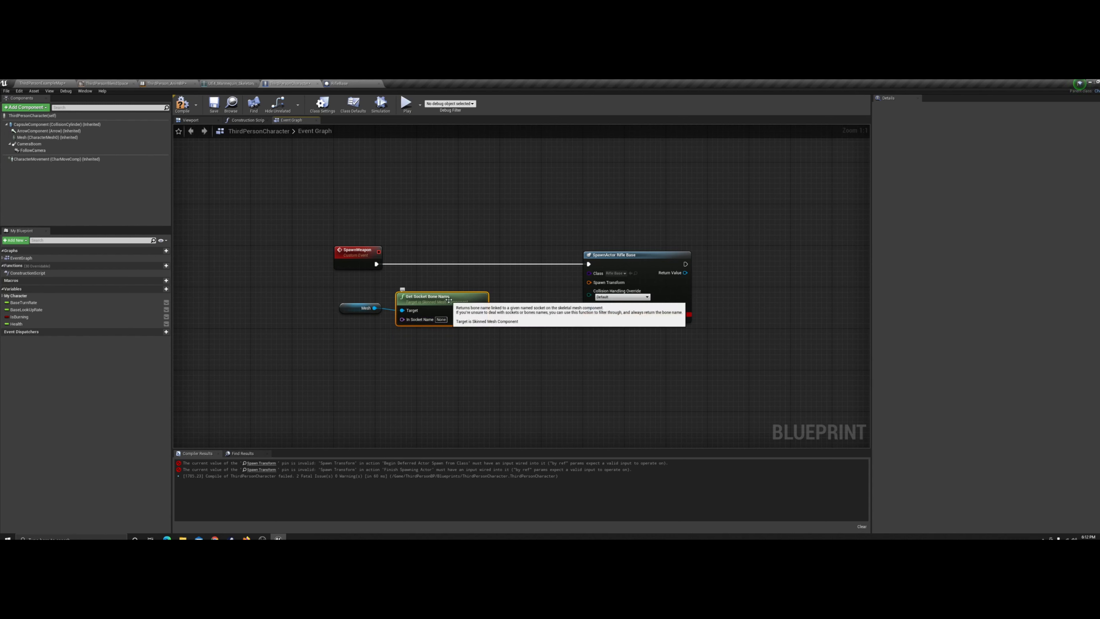
pyautogui.press('Delete')
# - Add a Get Socket Transform node from the Mesh reference and connect its Return Value to the SpawnActor node's Spawn Transform
pyautogui.moveTo(374, 308); pyautogui.dragTo(389, 328)
pyautogui.write('get socket')
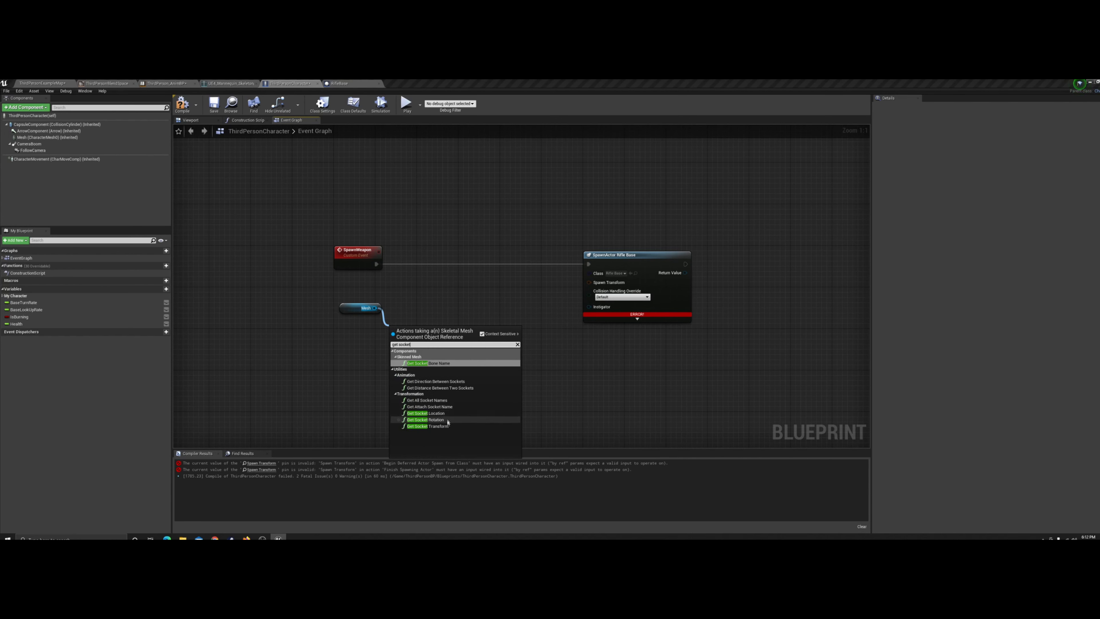
pyautogui.click(427, 426)
pyautogui.moveTo(474, 319); pyautogui.dragTo(590, 282)
# - Set the Get Socket Transform node's In Socket Name to RightHand, and compile and save the blueprint
pyautogui.click(457, 314)
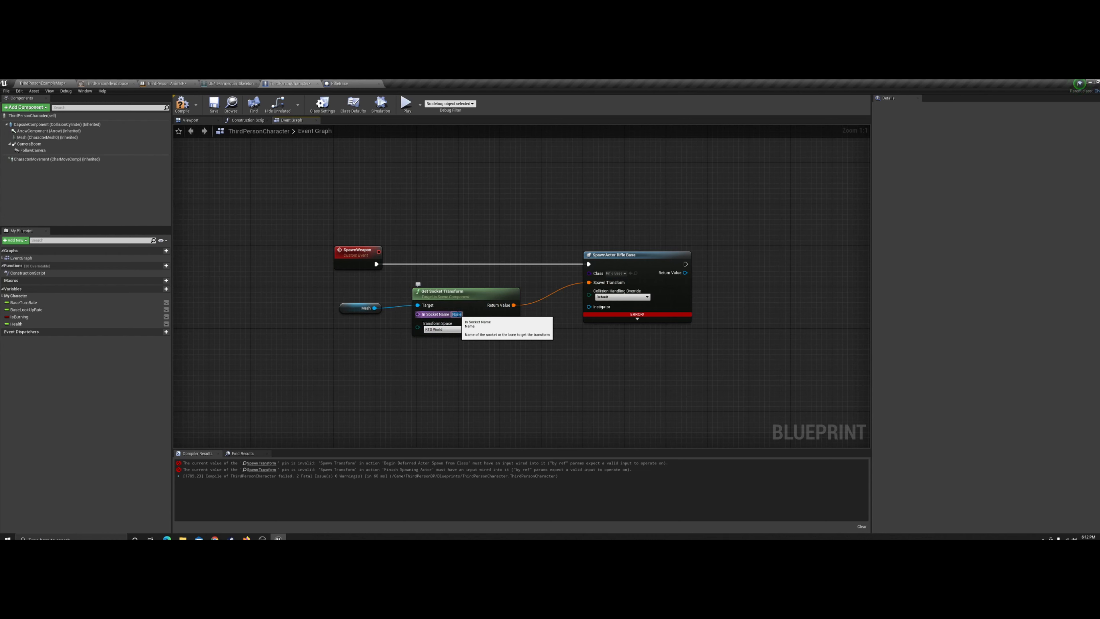
pyautogui.write('RightHand')
pyautogui.press('Return')
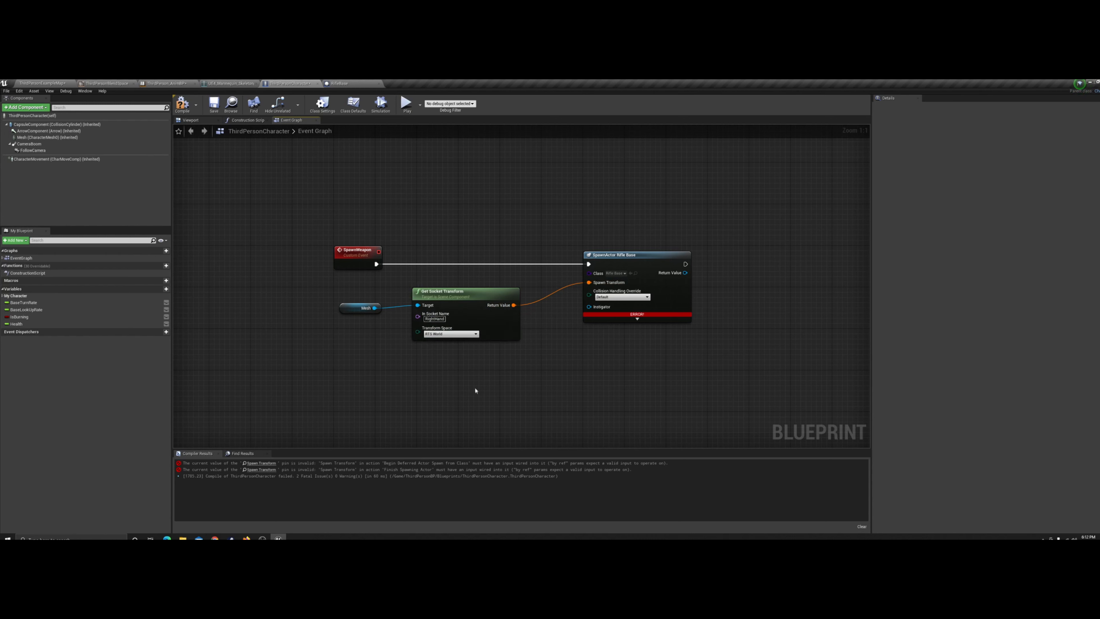
pyautogui.click(191, 104)
pyautogui.click(215, 105)
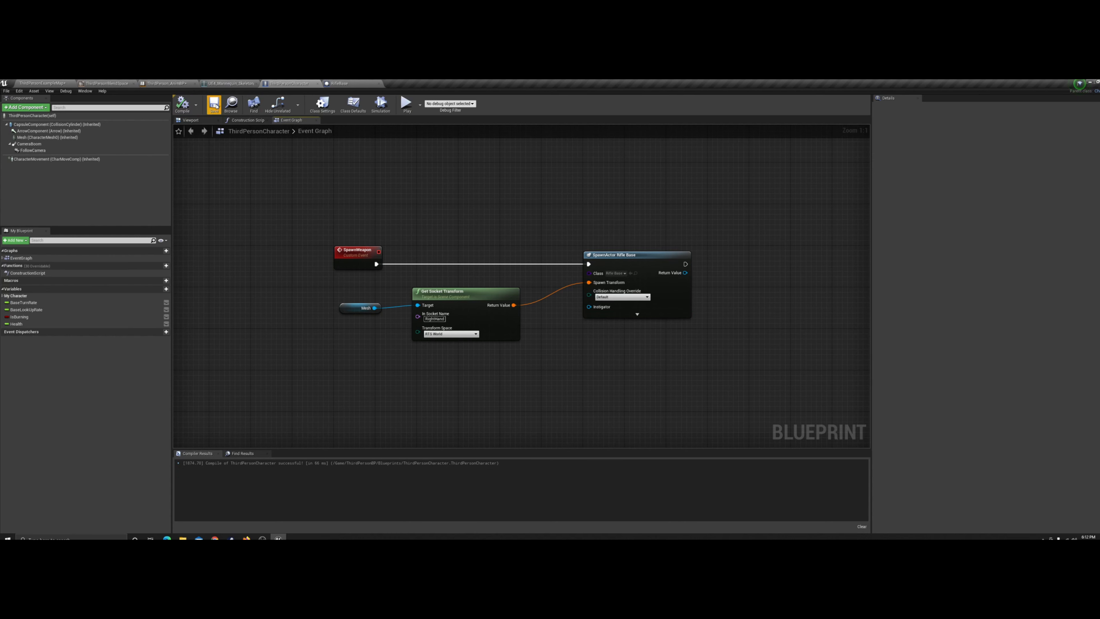
# - Nudge the Mesh reference slightly upward, closer in line with the Get Socket Transform node's Target pin
pyautogui.moveTo(588, 198); pyautogui.dragTo(503, 189, button='right')
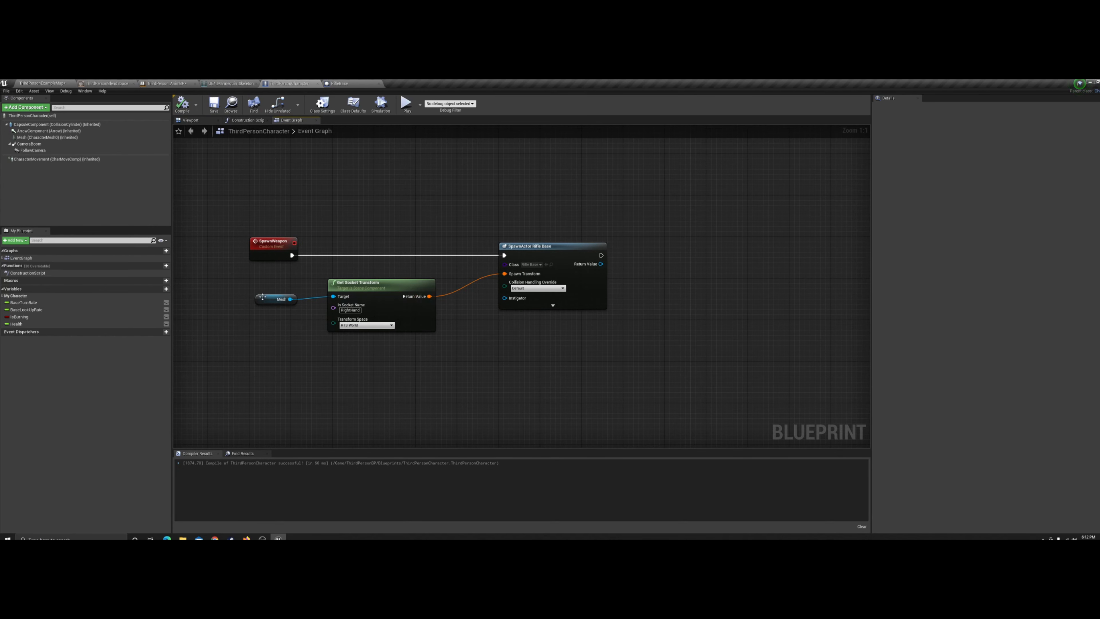
pyautogui.moveTo(263, 299); pyautogui.dragTo(262, 293)
pyautogui.click(291, 193)
pyautogui.moveTo(510, 196); pyautogui.dragTo(471, 185, button='right')
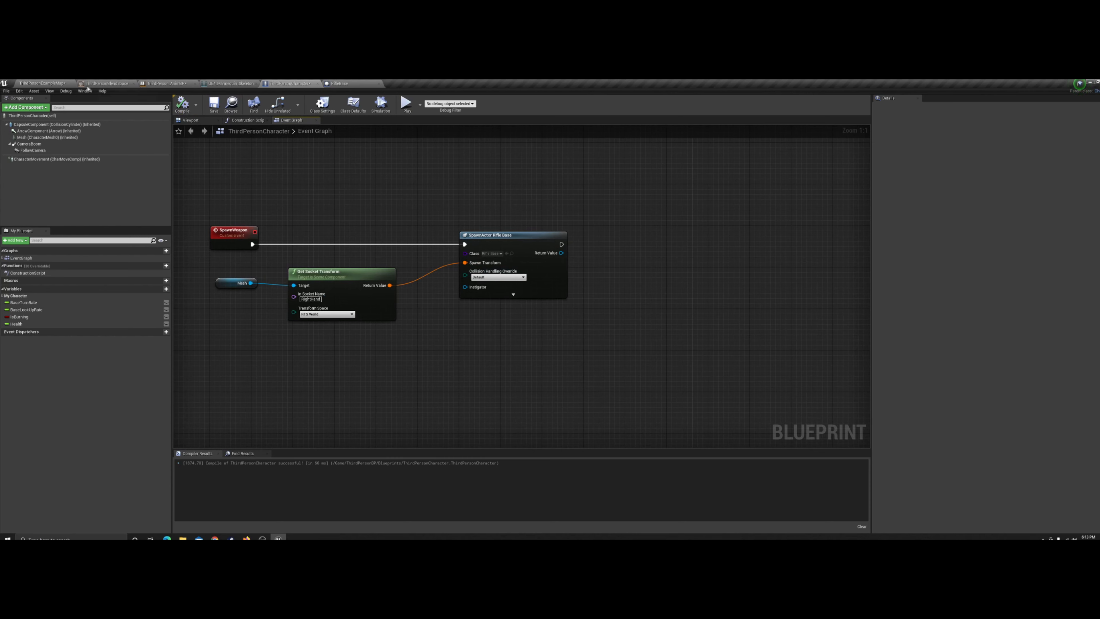
# - Play-test the level, run the character around to check whether the spawned rifle follows the hand, and stop the session
pyautogui.click(404, 105)
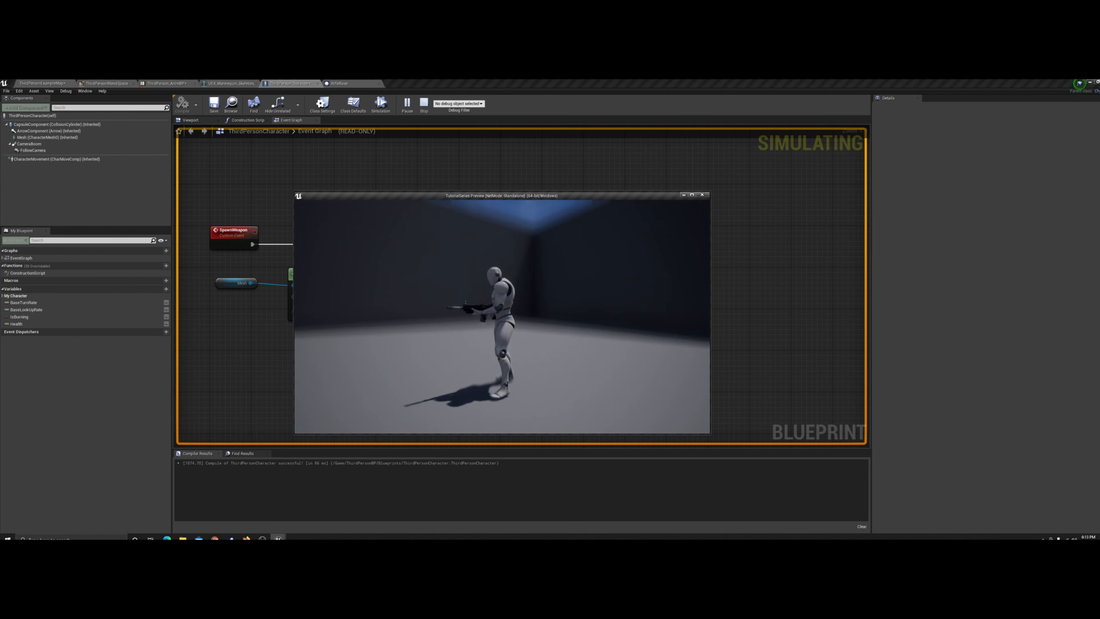
pyautogui.press('d')
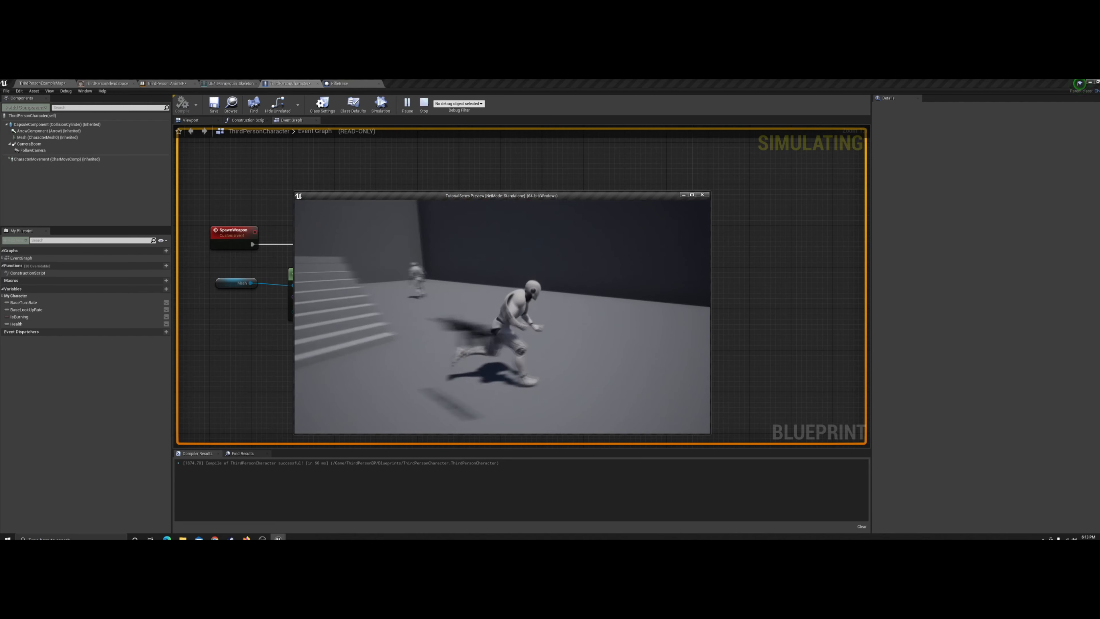
pyautogui.press('a')
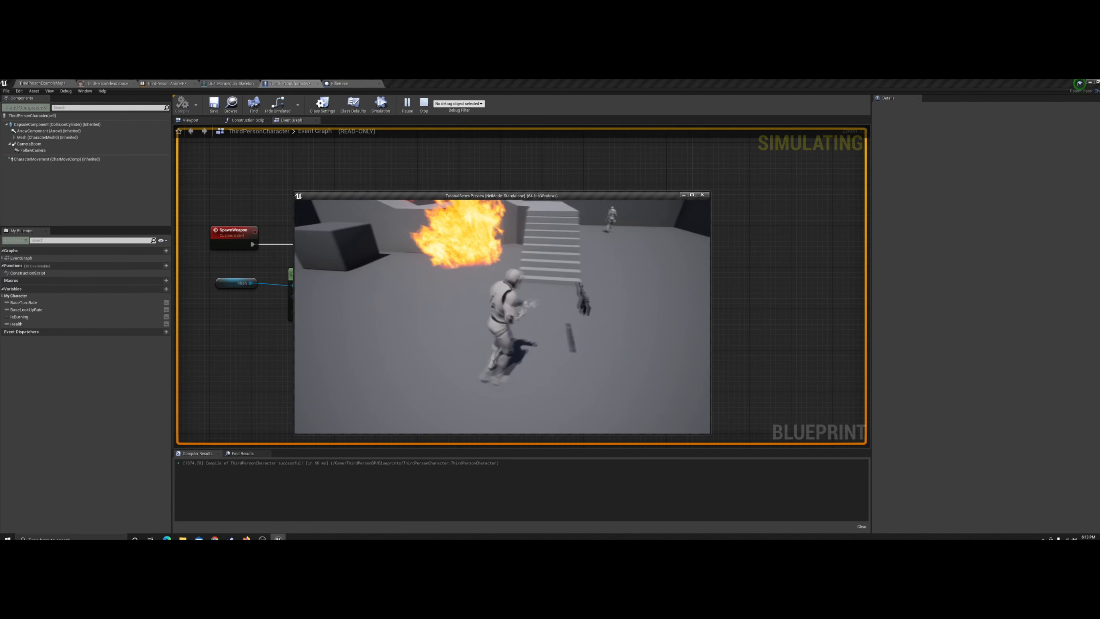
pyautogui.press('d')
pyautogui.press('Escape')
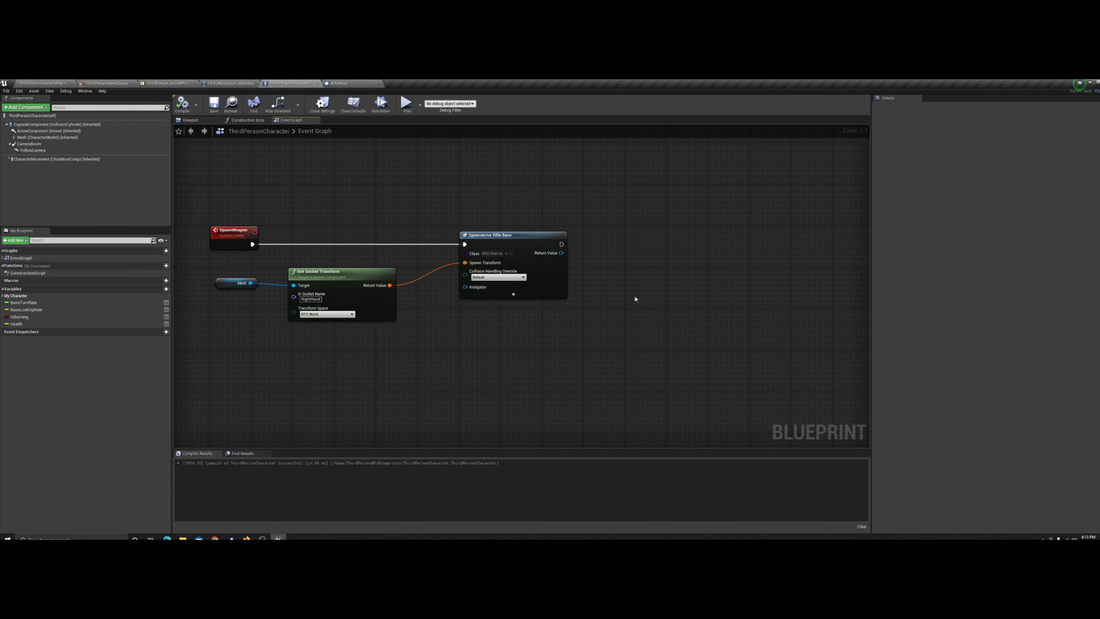
pyautogui.moveTo(635, 300); pyautogui.dragTo(587, 295, button='right')
pyautogui.moveTo(397, 210); pyautogui.dragTo(504, 211, button='right')
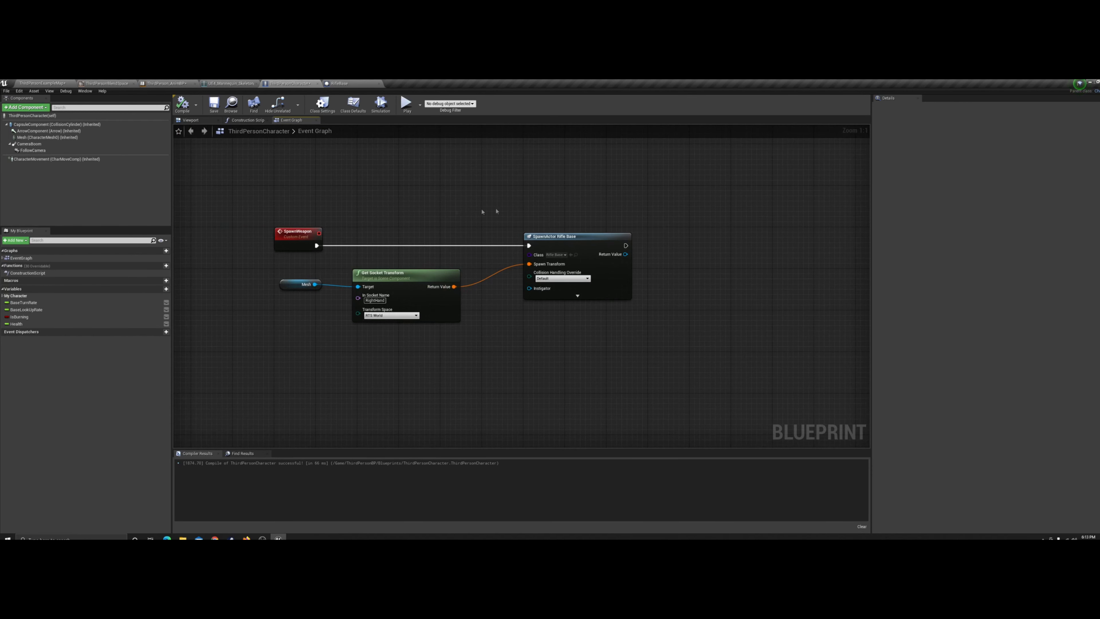
pyautogui.rightClick(474, 187)
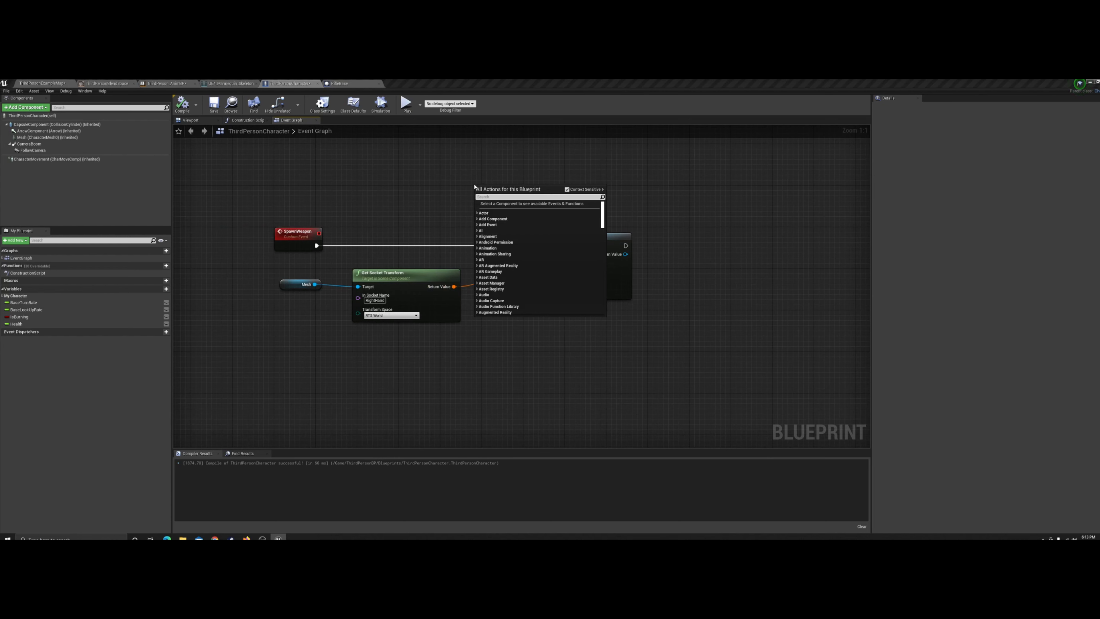
pyautogui.write('spawn')
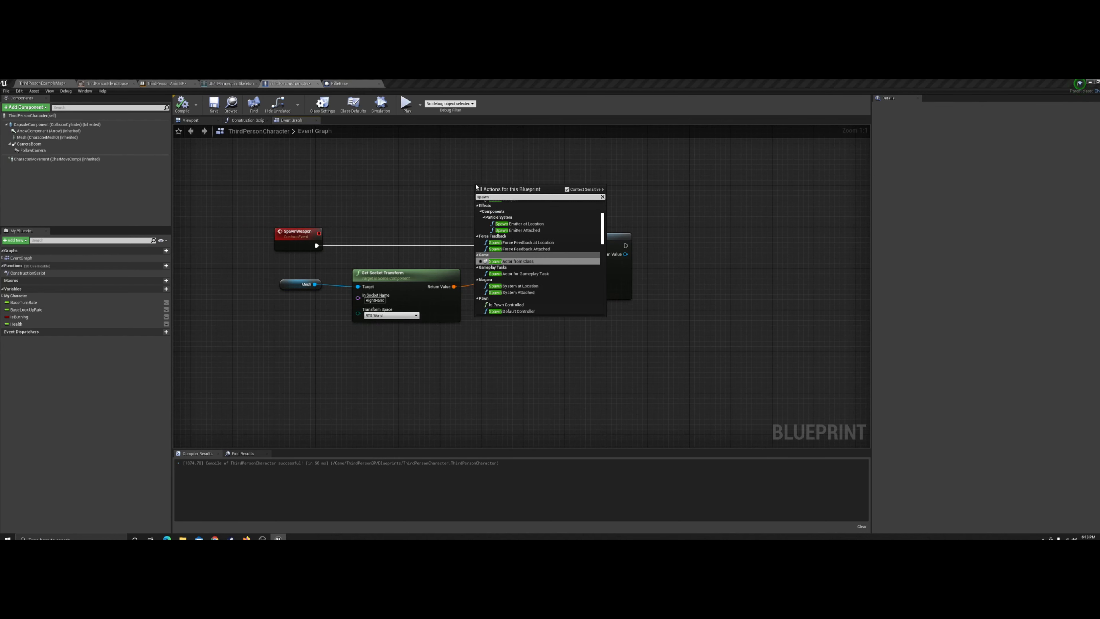
pyautogui.write(' actor atch')
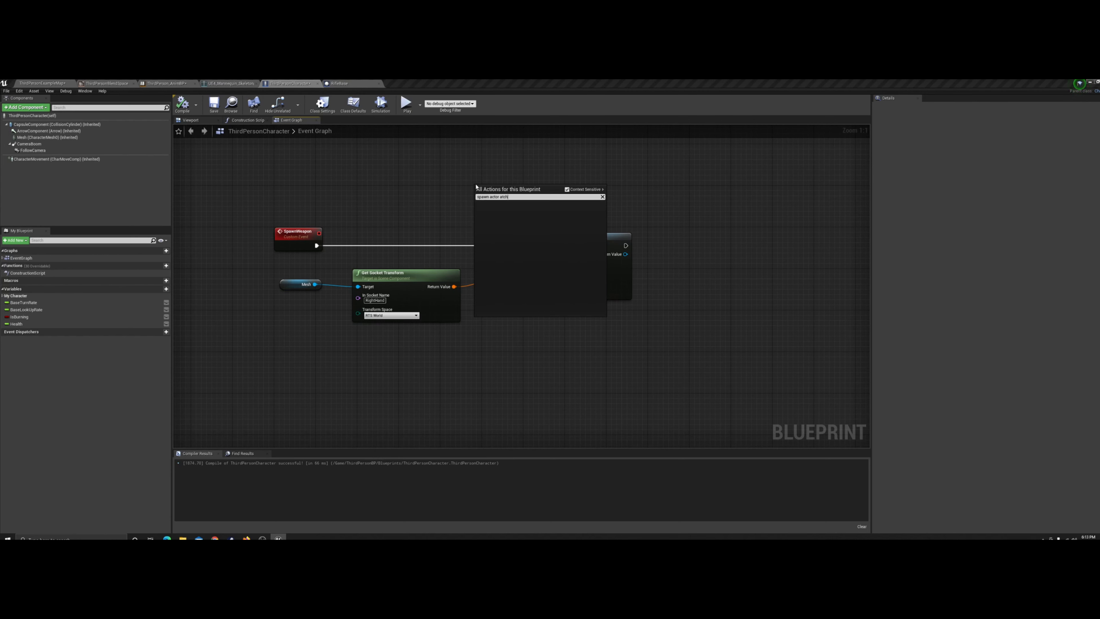
pyautogui.press('BackSpace')
pyautogui.press('BackSpace')
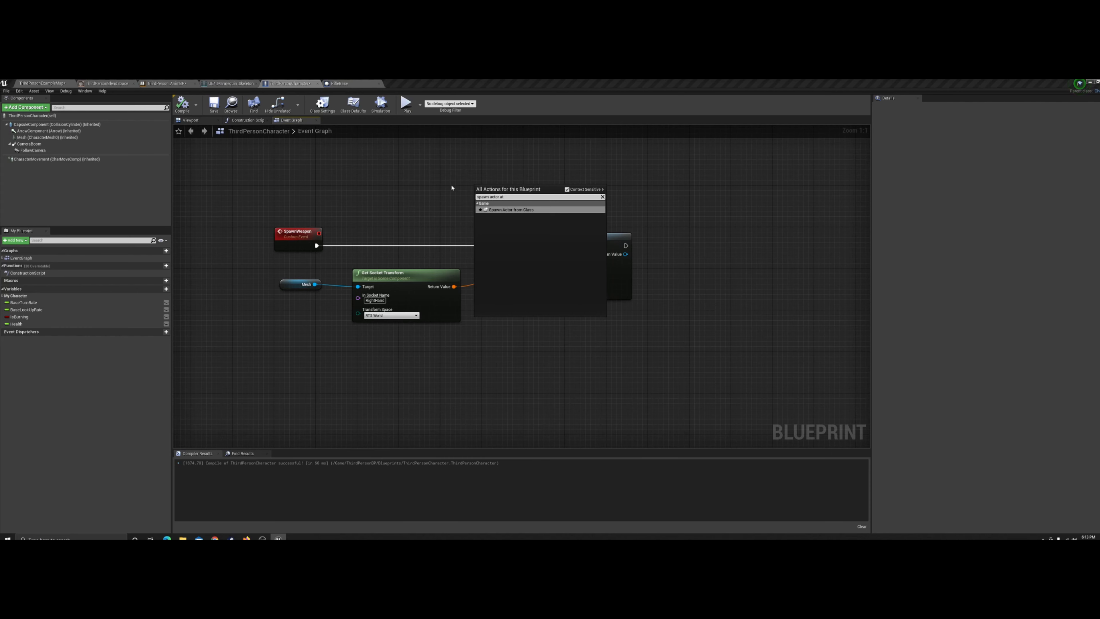
pyautogui.press('Return')
# - Add an AttachActorToComponent node from the SpawnActor node's Return Value and align it beside the SpawnActor node
pyautogui.moveTo(536, 246); pyautogui.dragTo(561, 248)
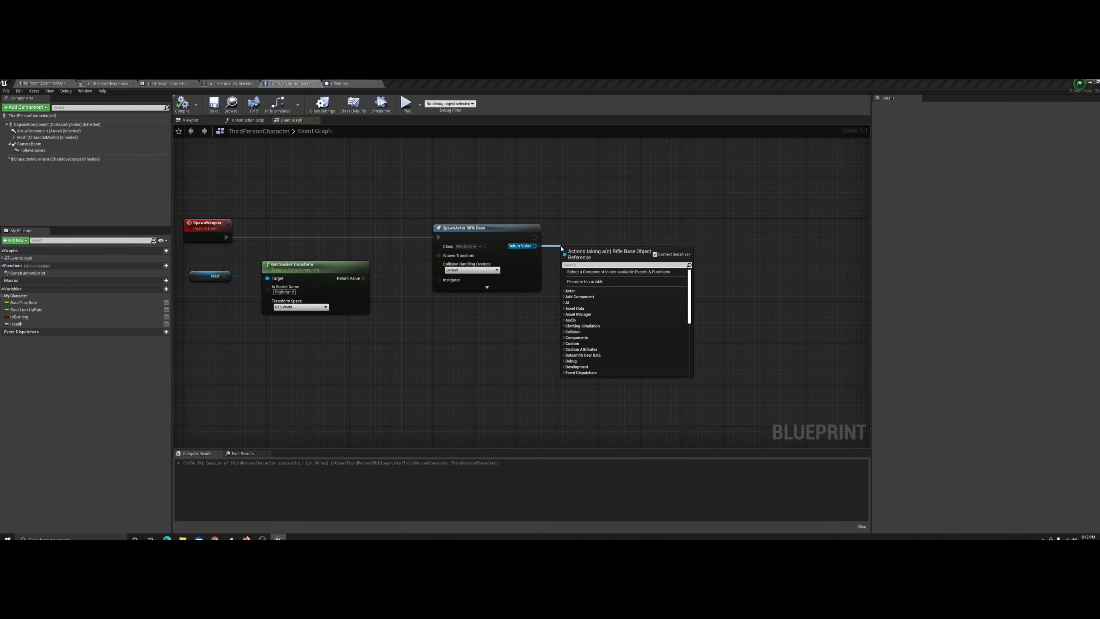
pyautogui.write('attach to')
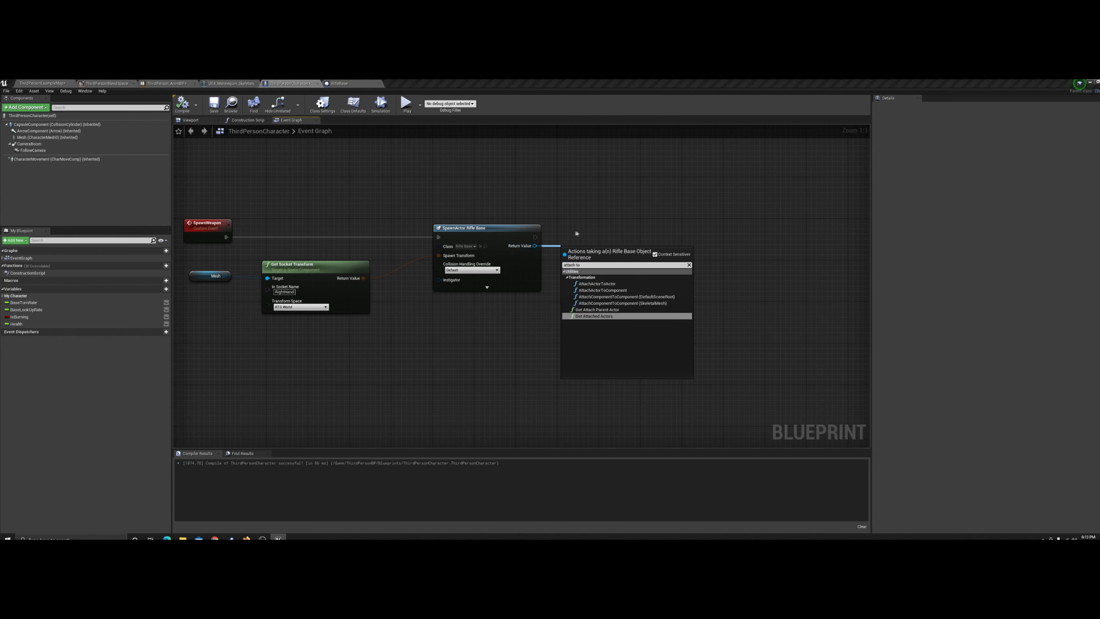
pyautogui.click(620, 290)
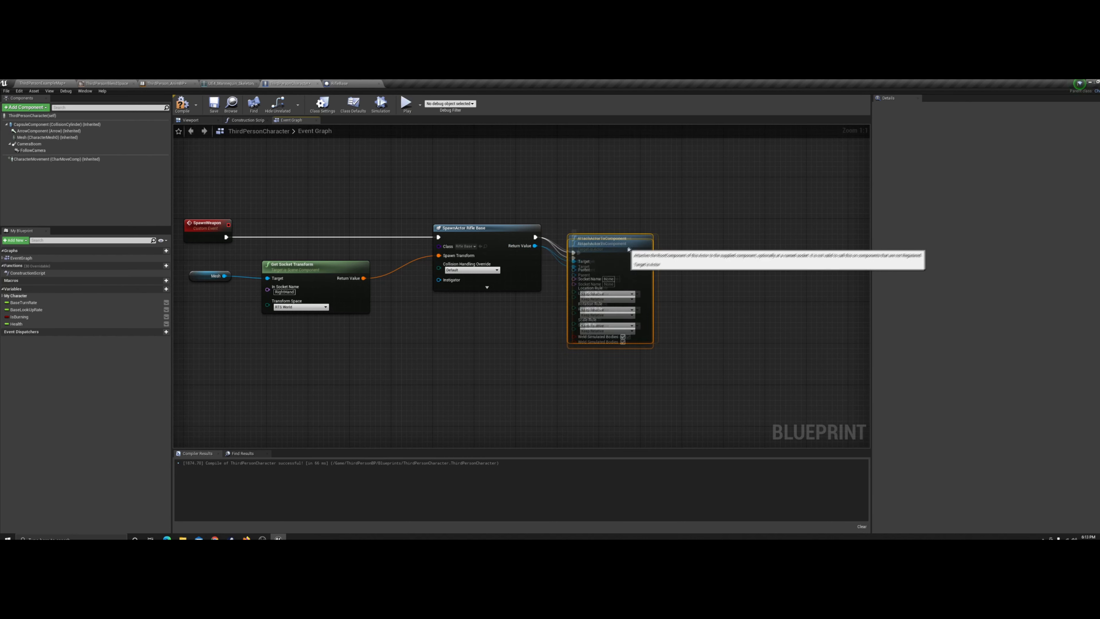
pyautogui.moveTo(620, 250); pyautogui.dragTo(639, 228)
pyautogui.click(613, 199)
pyautogui.moveTo(613, 198); pyautogui.dragTo(637, 194, button='right')
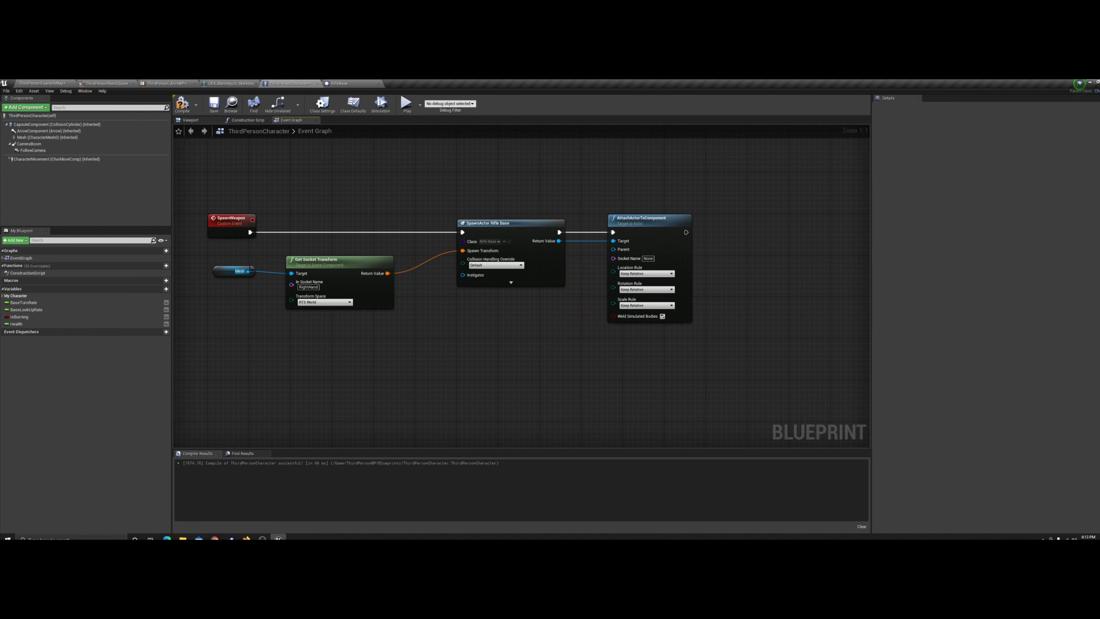
# - Add another Mesh reference below SpawnActor, and feed a Get Socket Bone Name node from it into AttachActorToComponent's Socket Name
pyautogui.click(37, 138)
pyautogui.moveTo(37, 138); pyautogui.dragTo(457, 314)
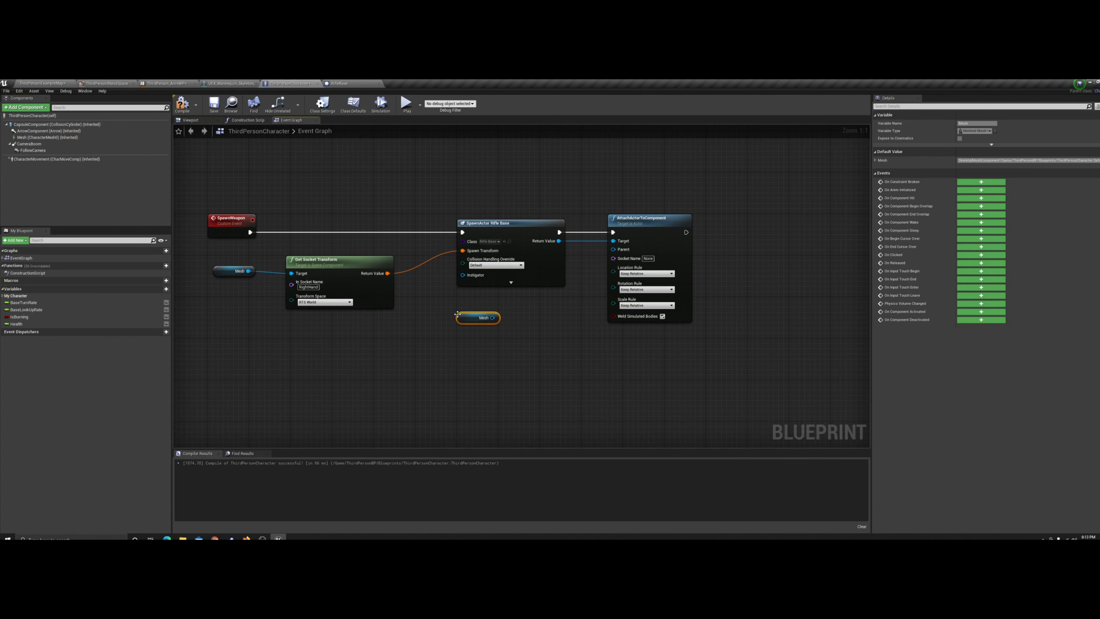
pyautogui.moveTo(515, 312); pyautogui.dragTo(432, 307, button='right')
pyautogui.moveTo(409, 314); pyautogui.dragTo(429, 333)
pyautogui.write('get socke')
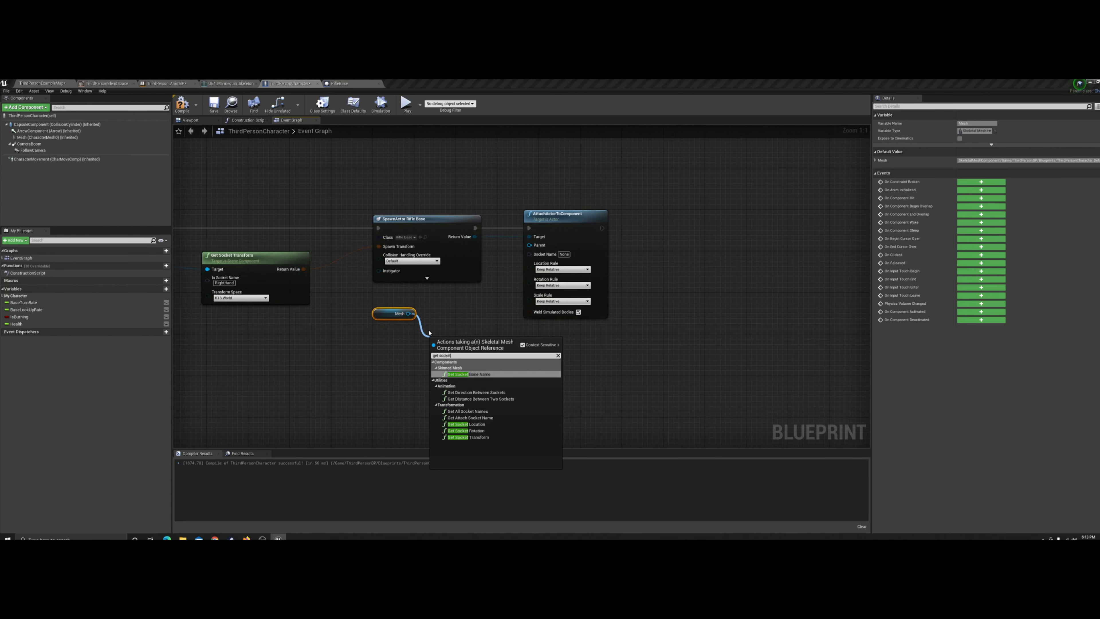
pyautogui.write('t')
pyautogui.click(473, 375)
pyautogui.moveTo(515, 356); pyautogui.dragTo(529, 254)
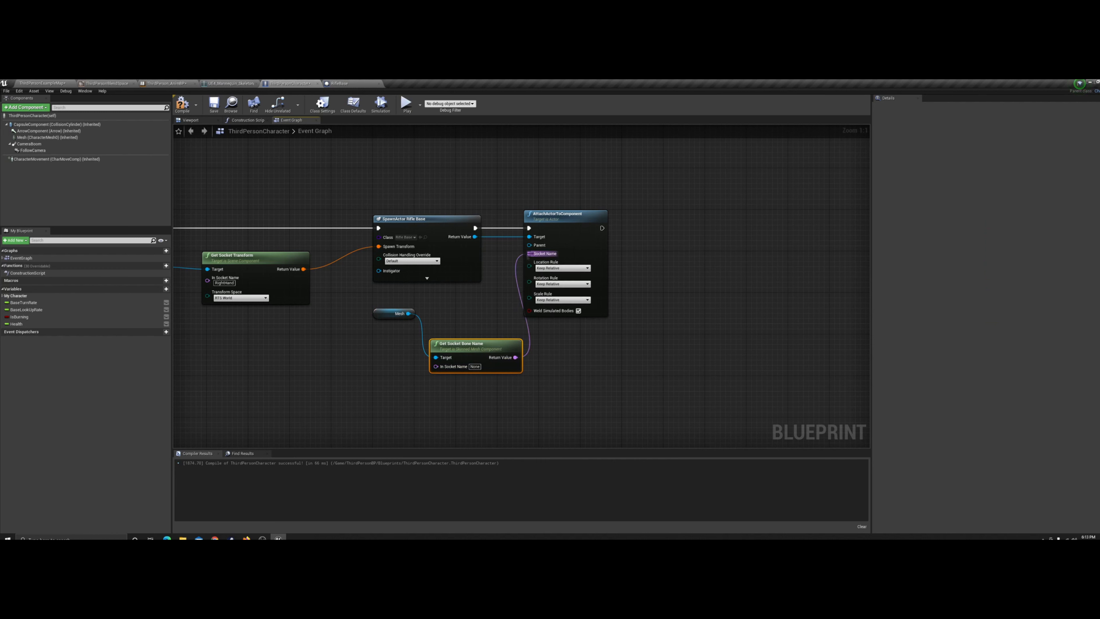
# - Arrange the Get Socket Bone Name and Mesh nodes under SpawnActor and set In Socket Name to RightHand
pyautogui.moveTo(480, 343); pyautogui.dragTo(465, 302)
pyautogui.moveTo(396, 313); pyautogui.dragTo(375, 314)
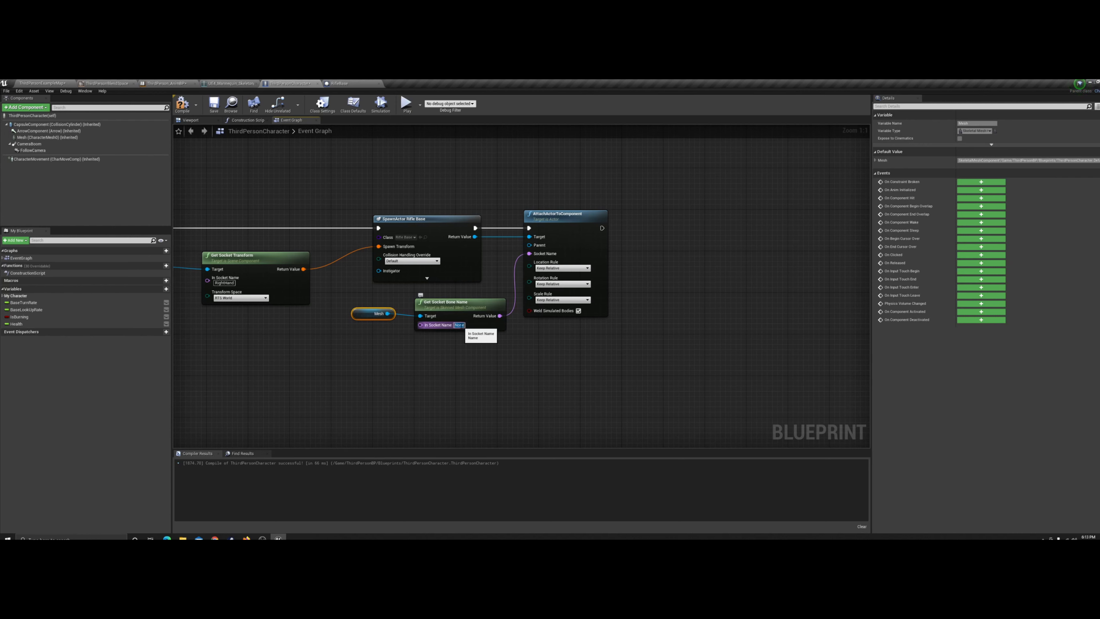
pyautogui.write('RightHand')
pyautogui.click(476, 352)
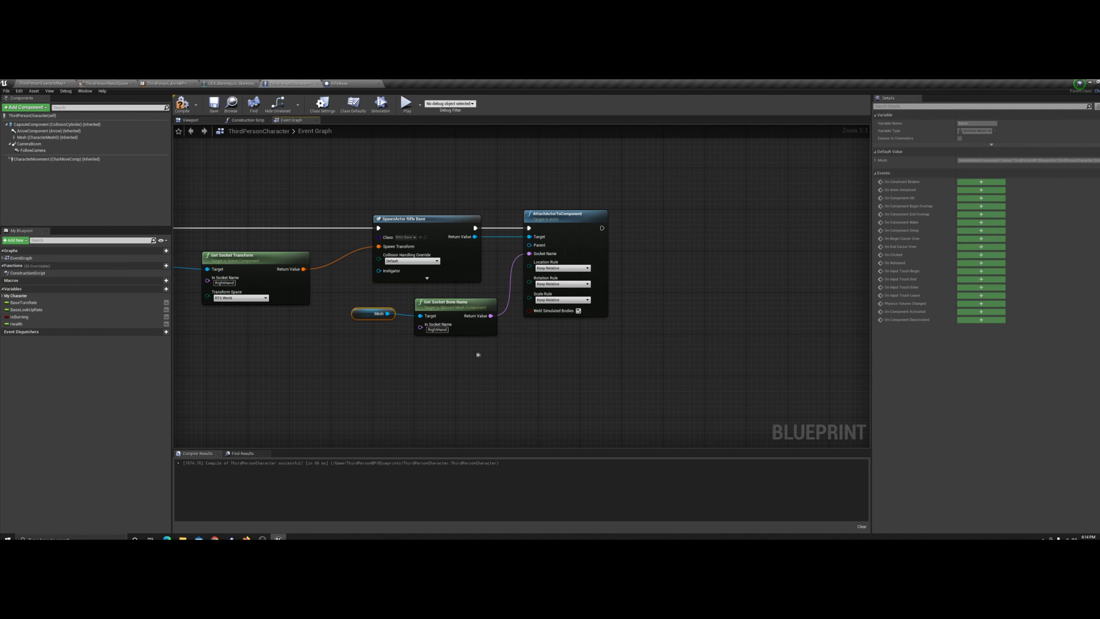
# - Move the Mesh and Get Socket Bone Name pair well below SpawnActor and reconnect its Return Value to Socket Name
pyautogui.moveTo(342, 289); pyautogui.dragTo(513, 374)
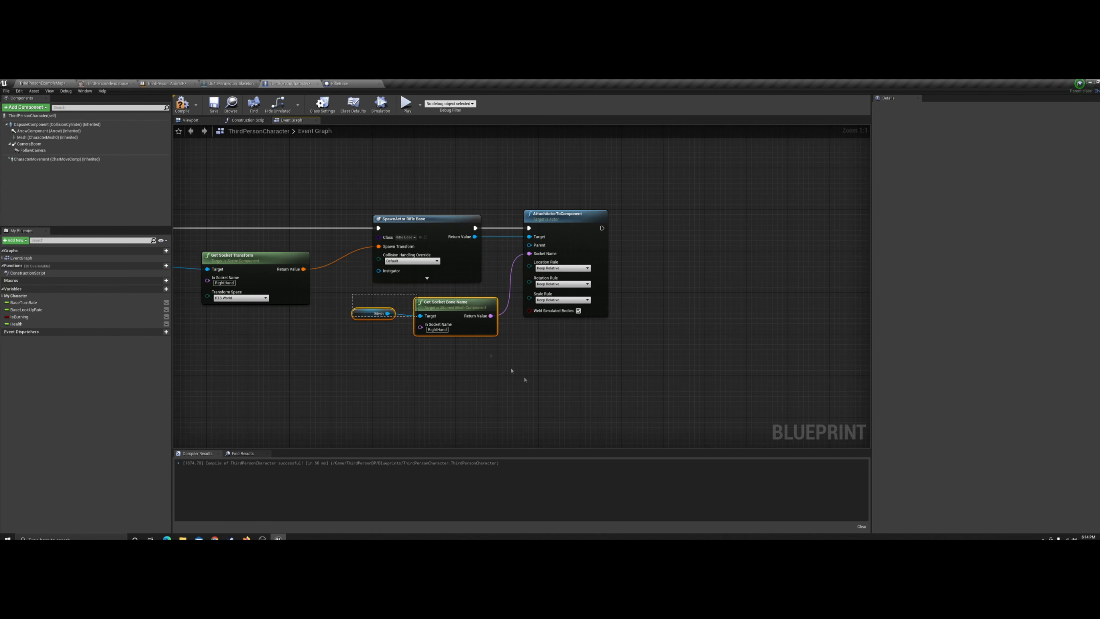
pyautogui.moveTo(343, 290); pyautogui.dragTo(484, 371)
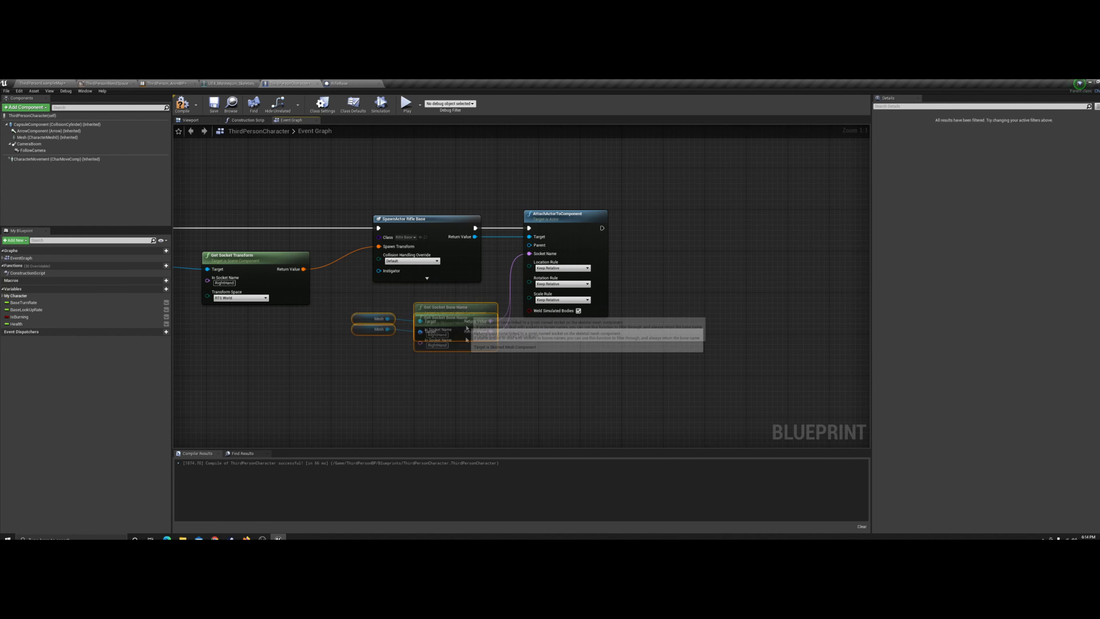
pyautogui.moveTo(450, 329); pyautogui.dragTo(455, 422)
pyautogui.click(485, 319)
pyautogui.moveTo(529, 254); pyautogui.dragTo(519, 334)
pyautogui.moveTo(495, 409); pyautogui.dragTo(529, 253)
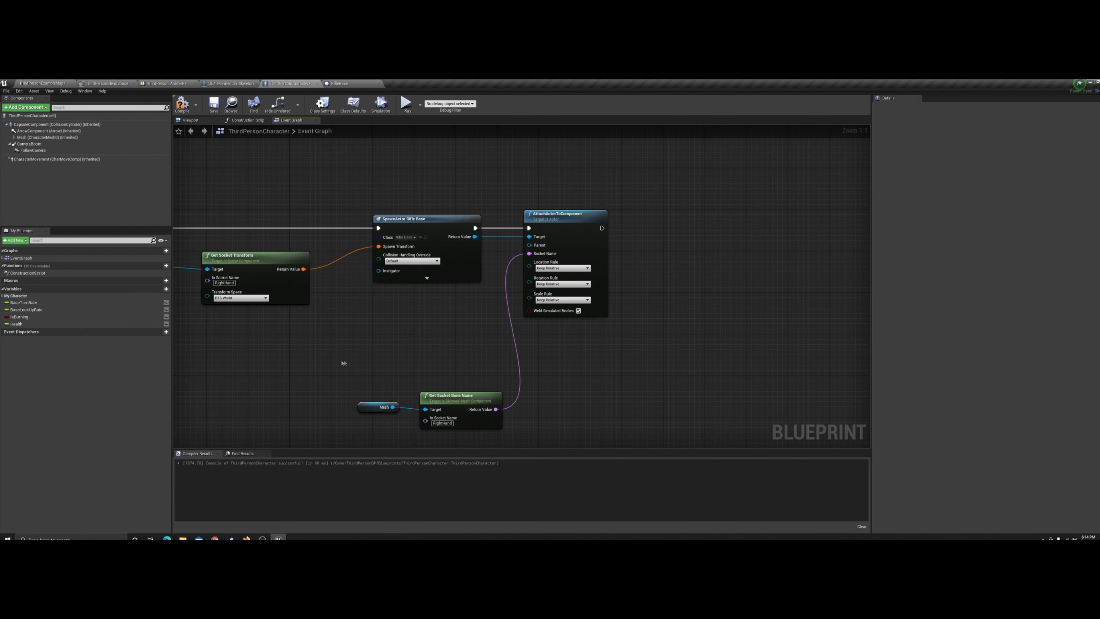
# - Bring the Mesh and Get Socket Bone Name pair back up directly beneath the SpawnActor node
pyautogui.moveTo(347, 384); pyautogui.dragTo(509, 434)
pyautogui.moveTo(463, 396); pyautogui.dragTo(440, 300)
pyautogui.click(506, 353)
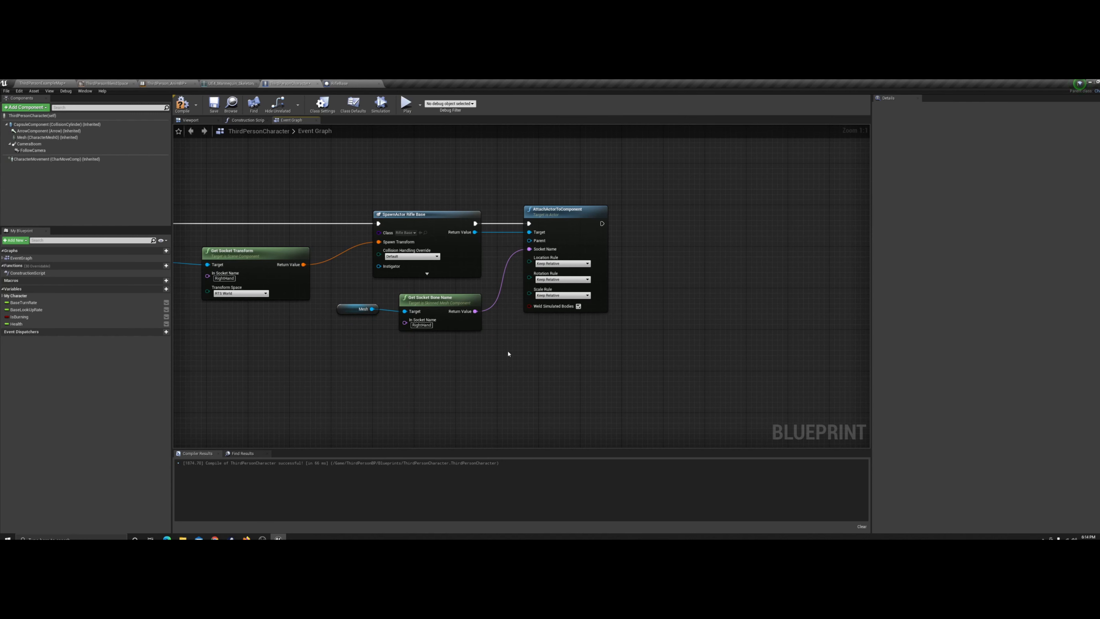
# - Compile the blueprint and briefly play-test the character with the rifle attachment
pyautogui.moveTo(509, 353); pyautogui.dragTo(527, 379, button='right')
pyautogui.click(180, 106)
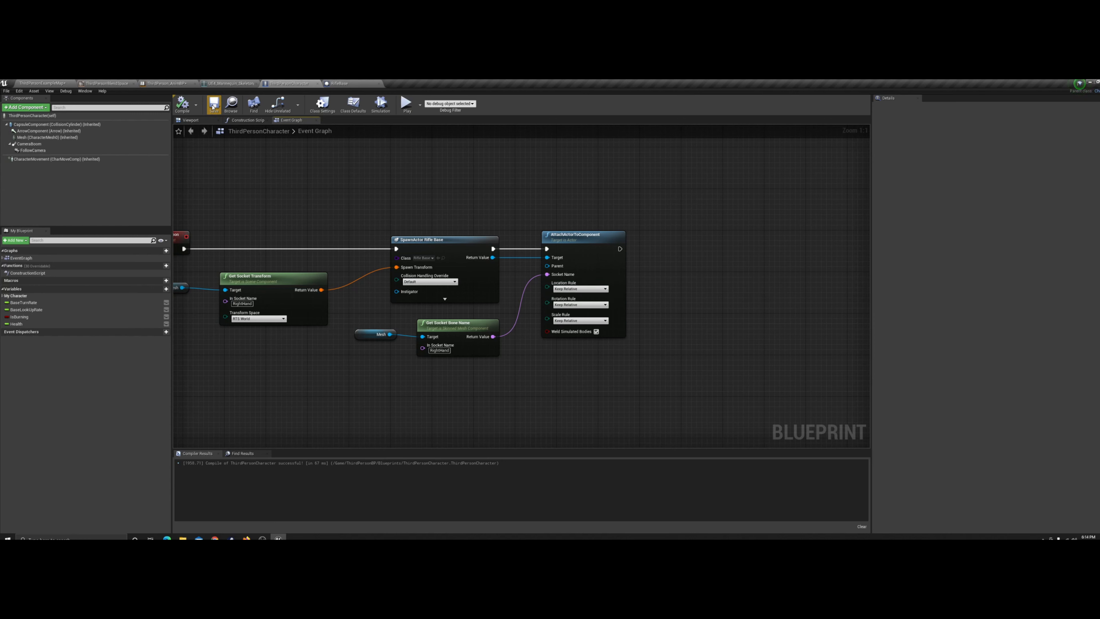
pyautogui.click(182, 104)
pyautogui.click(407, 105)
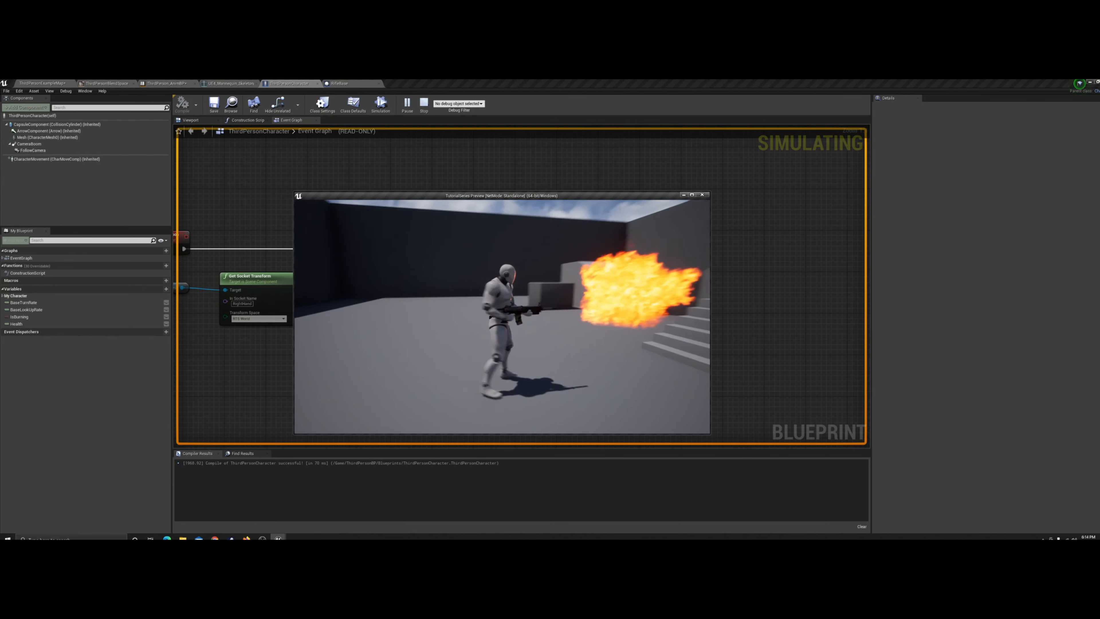
pyautogui.press('Escape')
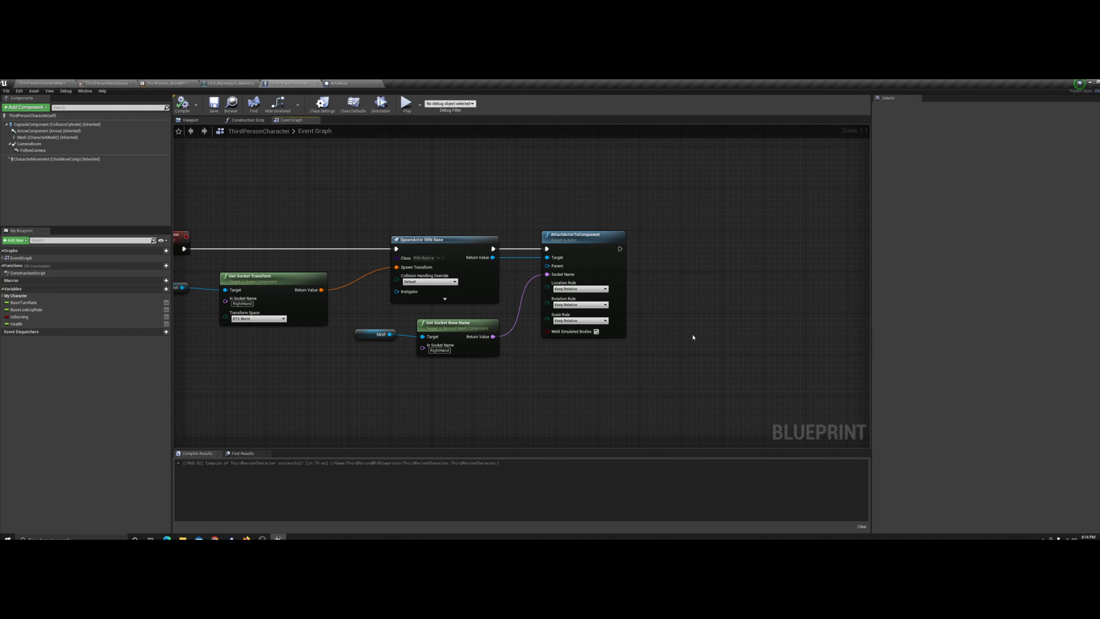
# - Set the AttachActorToComponent node's Location Rule and Rotation Rule to Snap to Target, and compile and save the blueprint
pyautogui.click(580, 289)
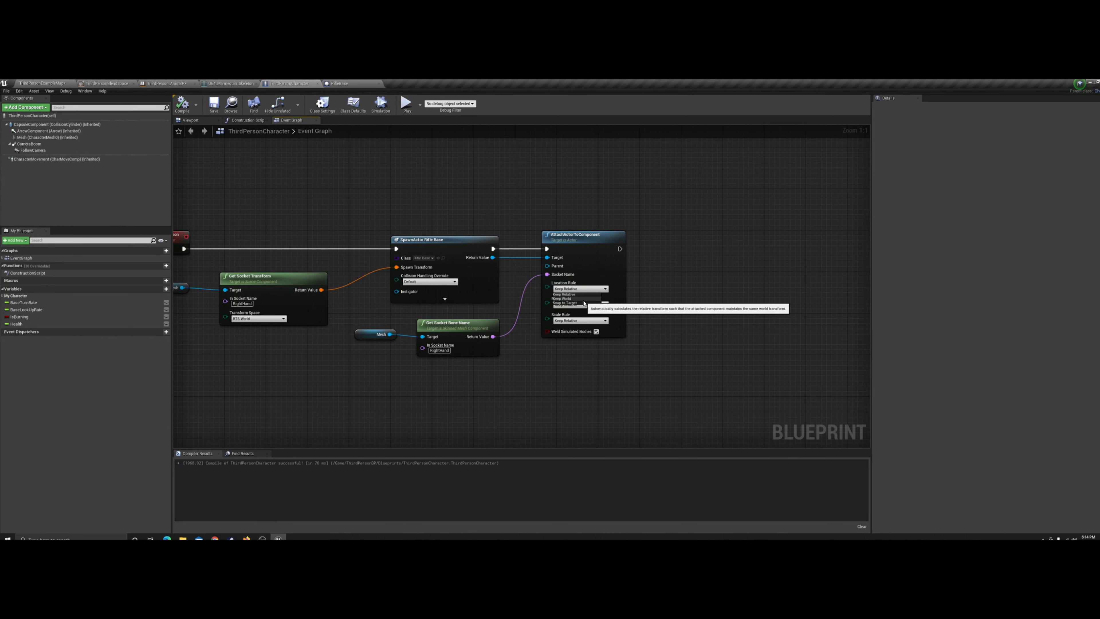
pyautogui.click(567, 313)
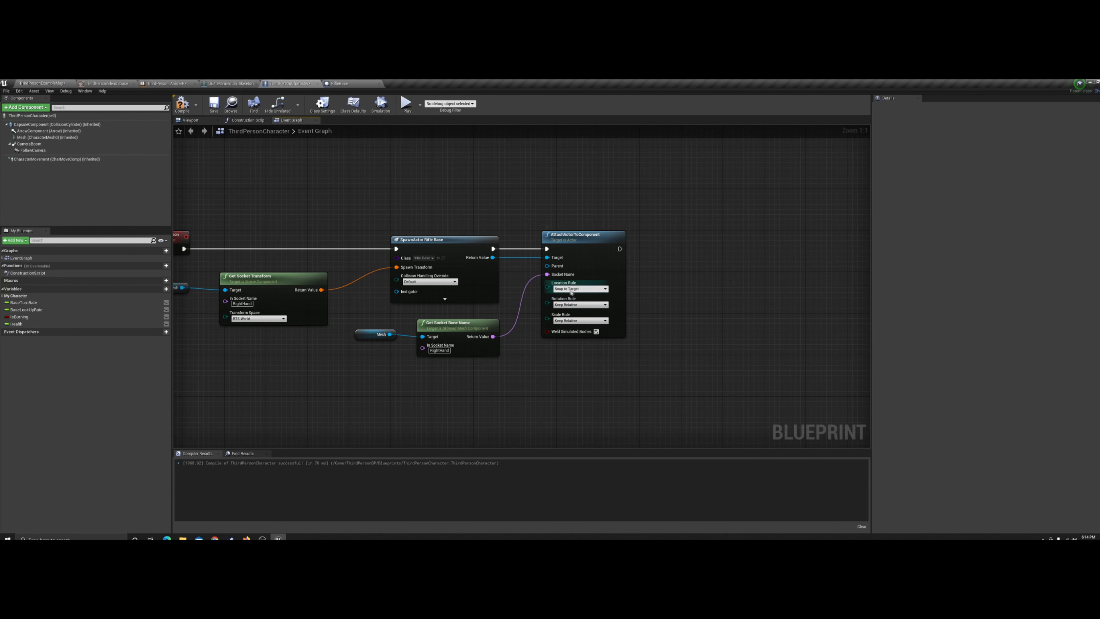
pyautogui.click(577, 304)
pyautogui.click(565, 319)
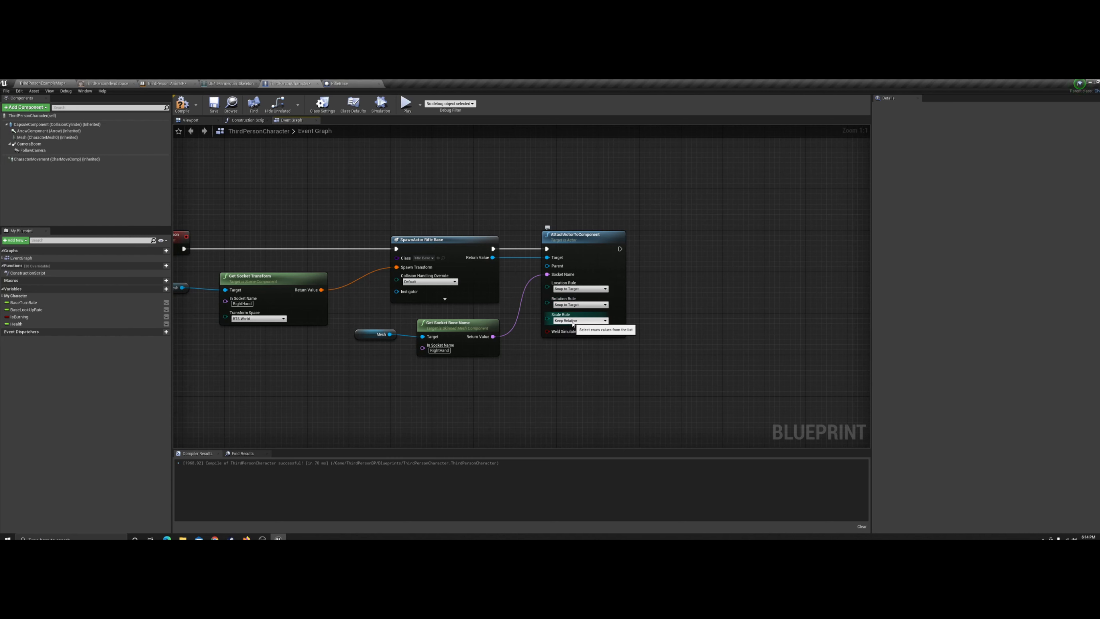
pyautogui.click(214, 104)
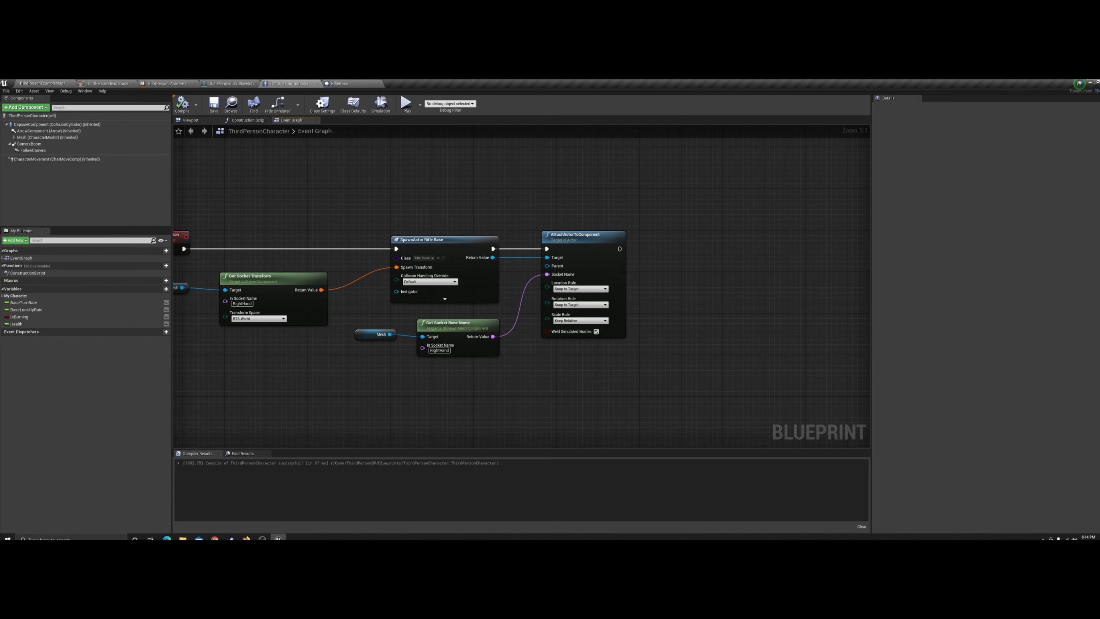
# - Play-test the character with the Snap to Target attachment rules and exit the preview
pyautogui.click(406, 103)
pyautogui.press('w')
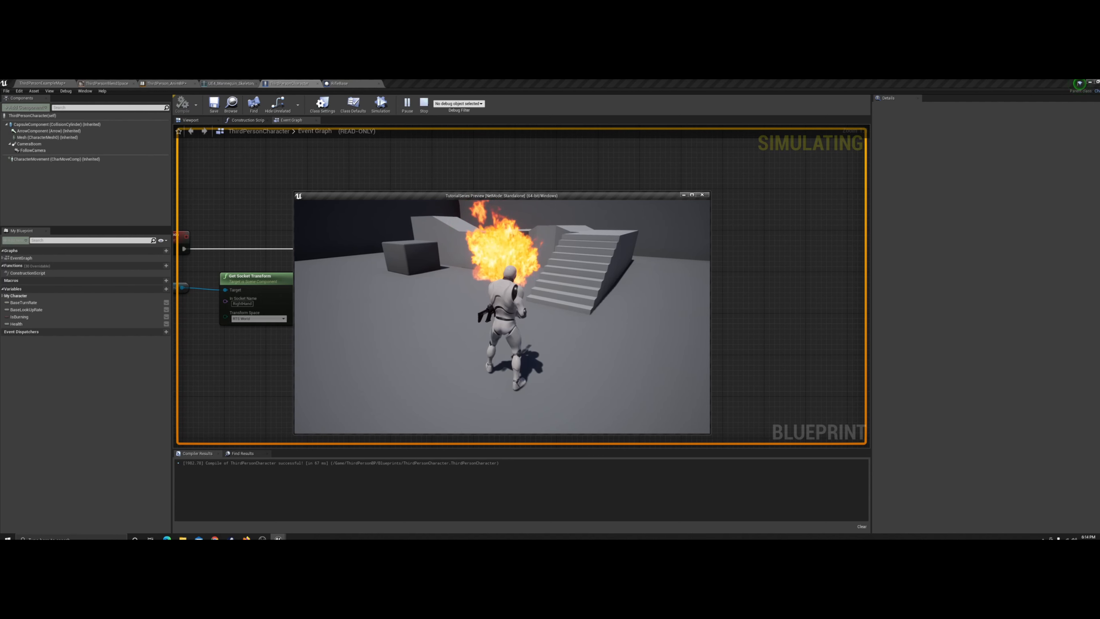
pyautogui.press('Escape')
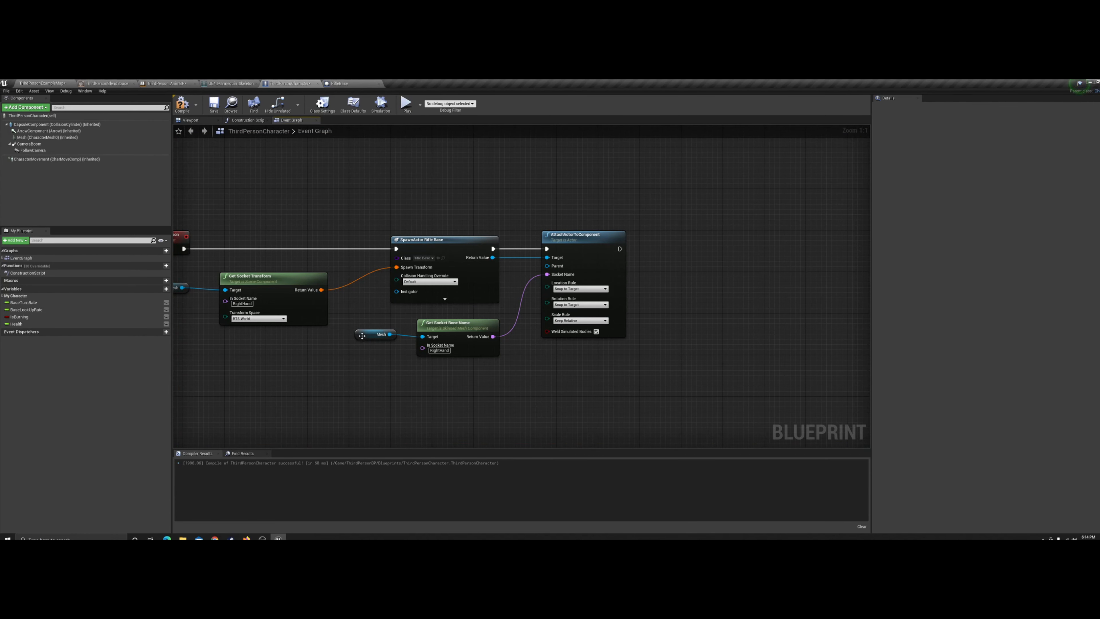
# - Space AttachActorToComponent farther from SpawnActor and place the Mesh and Get Socket Bone Name pair beneath SpawnActor
pyautogui.moveTo(362, 335); pyautogui.dragTo(356, 336)
pyautogui.click(408, 361)
pyautogui.moveTo(555, 215); pyautogui.dragTo(453, 206, button='right')
pyautogui.moveTo(484, 229); pyautogui.dragTo(582, 229)
pyautogui.moveTo(264, 310); pyautogui.dragTo(421, 376)
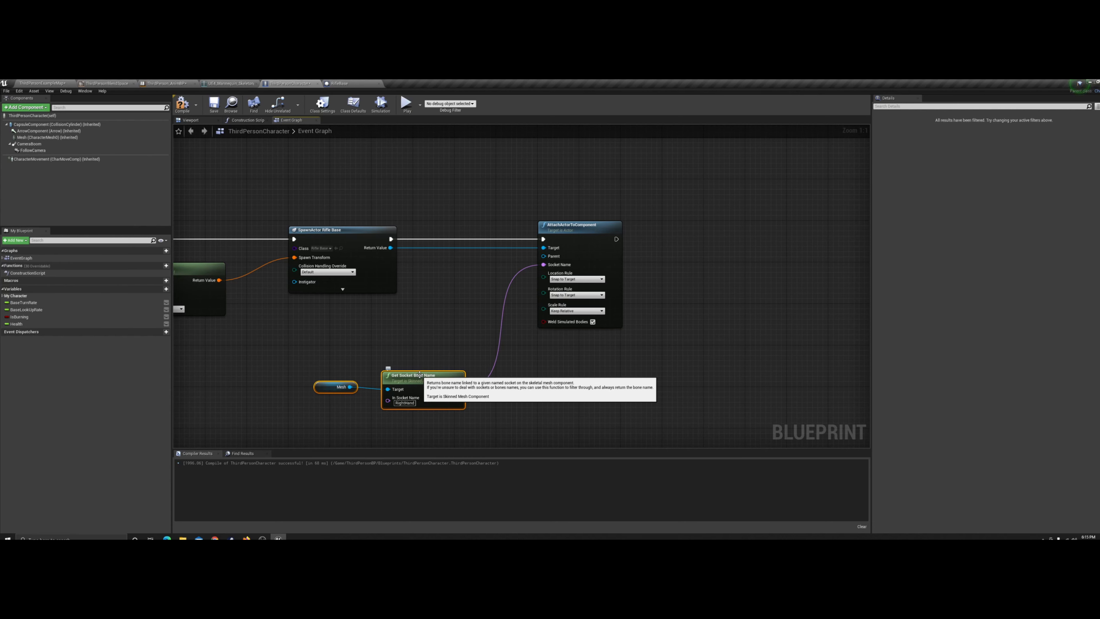
pyautogui.moveTo(441, 430); pyautogui.dragTo(442, 365, button='right')
pyautogui.moveTo(423, 313); pyautogui.dragTo(358, 271)
pyautogui.moveTo(416, 225); pyautogui.dragTo(408, 285, button='right')
pyautogui.click(408, 285)
# - Add a second Mesh reference between the nodes and connect it to AttachActorToComponent's Parent input
pyautogui.click(245, 342)
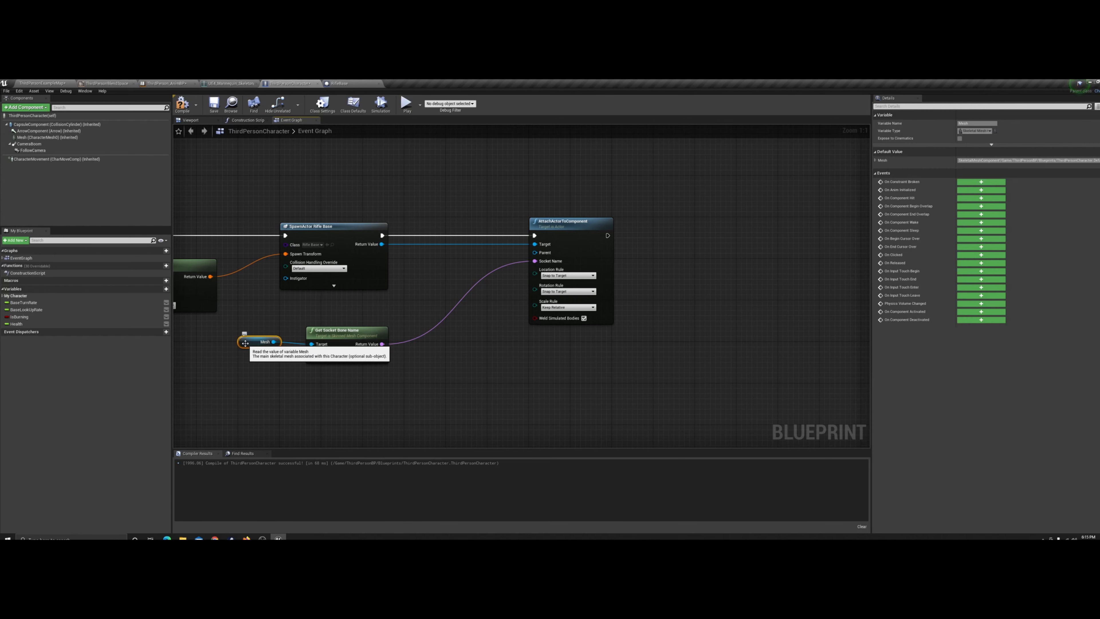
pyautogui.moveTo(445, 271); pyautogui.dragTo(535, 253)
pyautogui.click(476, 260)
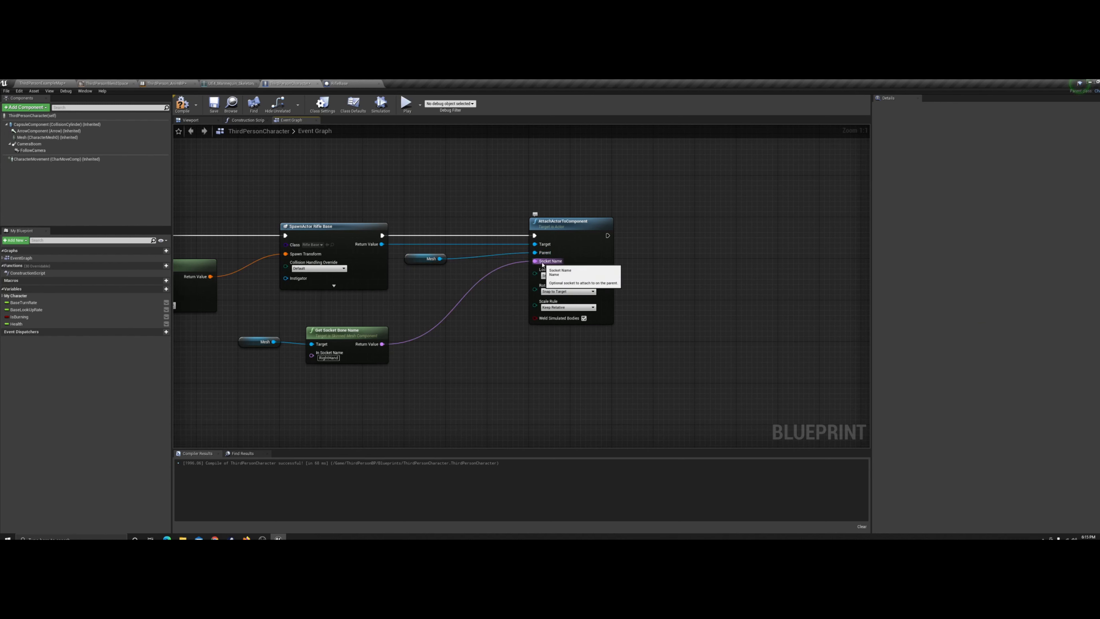
# - Compile ThirdPersonCharacter and play-test the rifle attached to the character mesh
pyautogui.click(183, 104)
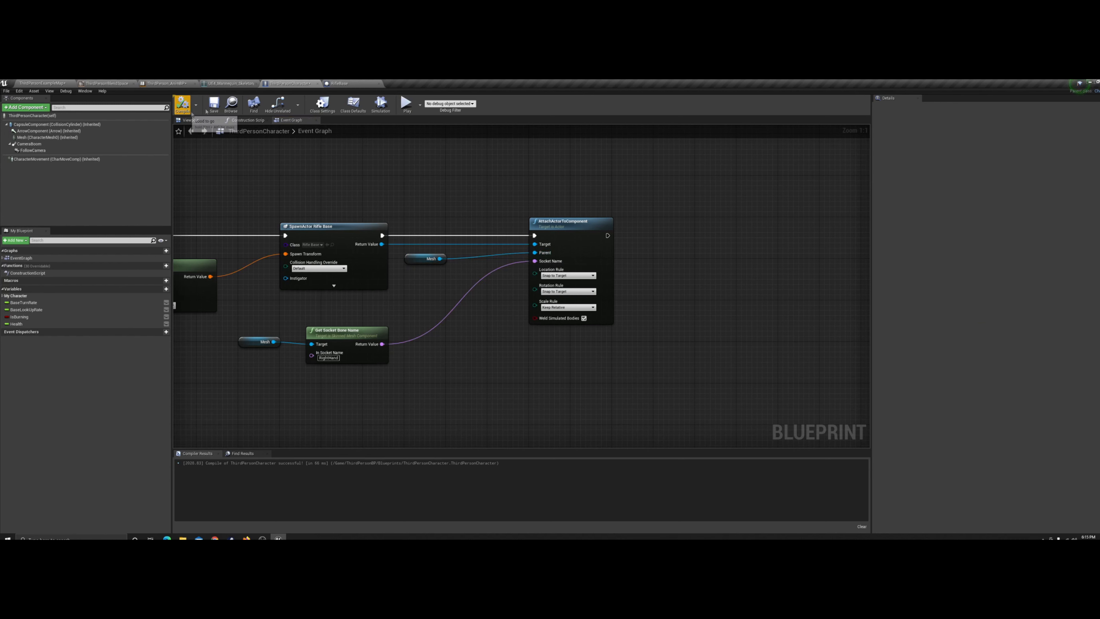
pyautogui.click(407, 105)
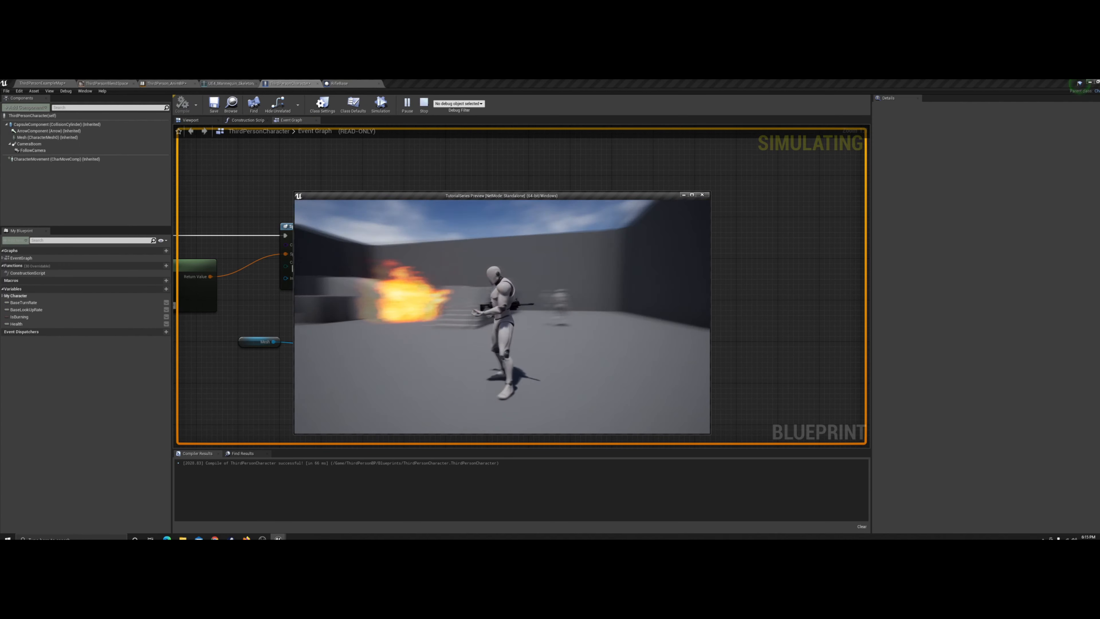
pyautogui.press('Escape')
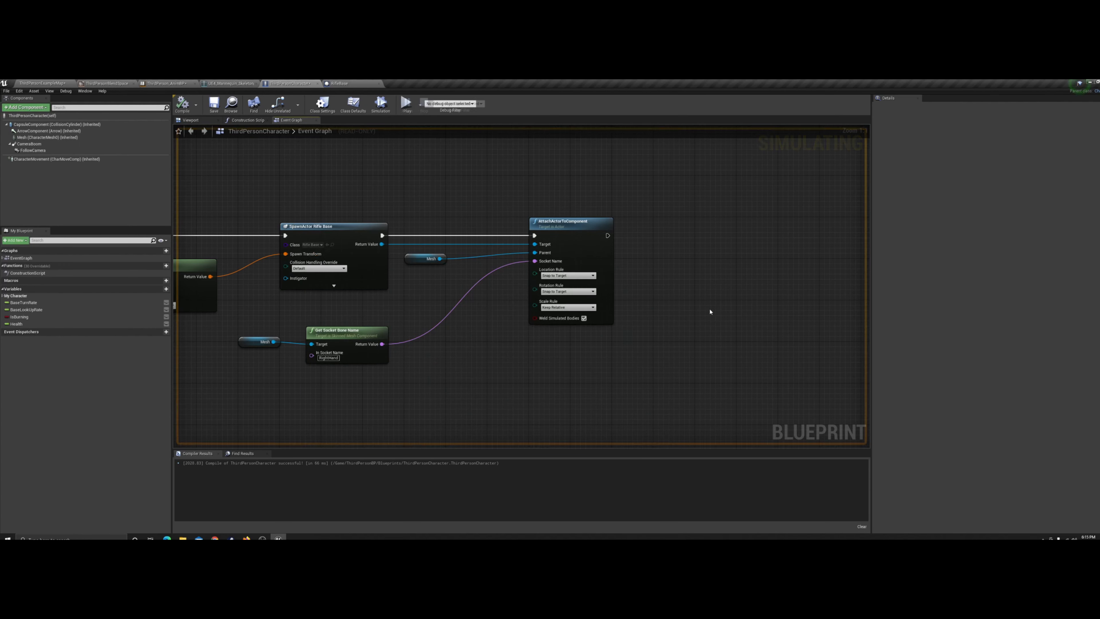
# - Add a second Skeletal Mesh component to the RifleBase blueprint
pyautogui.click(342, 84)
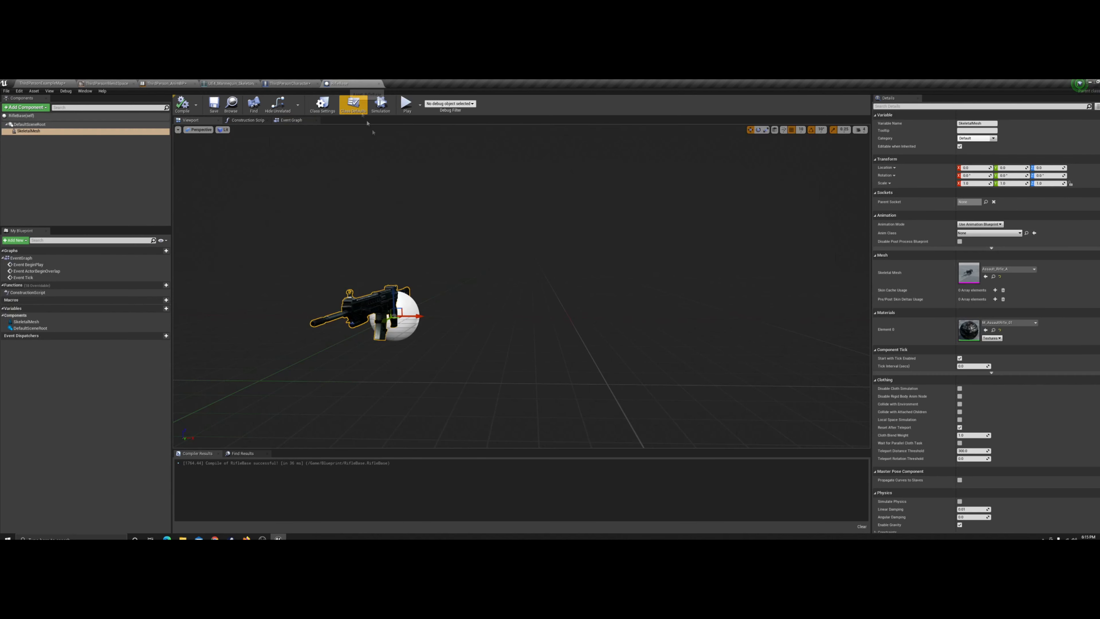
pyautogui.click(34, 109)
pyautogui.write('skel')
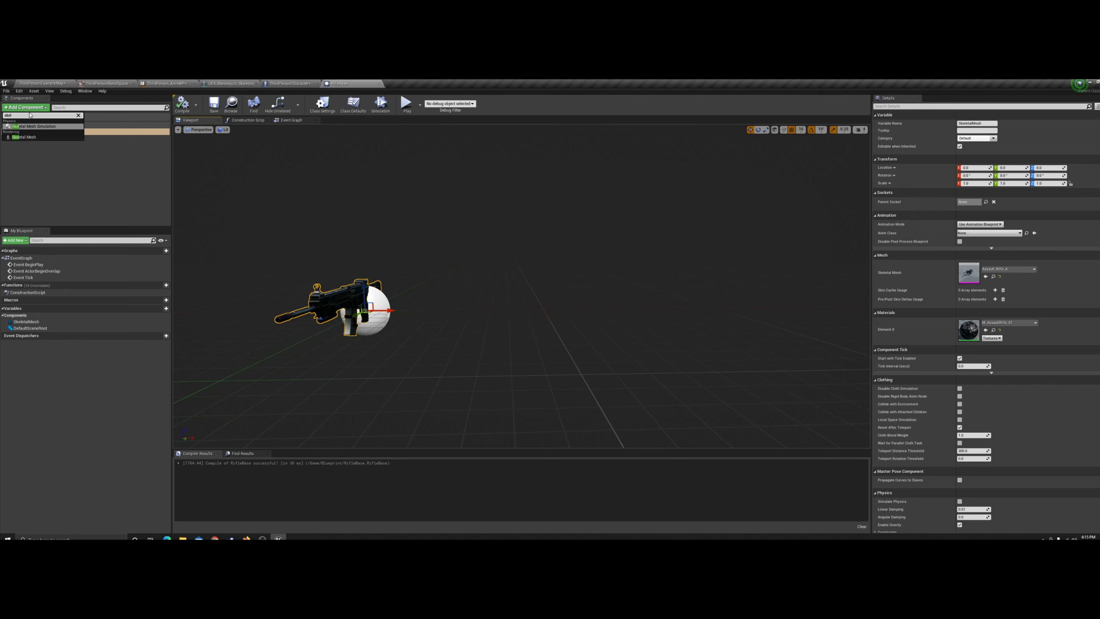
pyautogui.click(32, 137)
pyautogui.click(61, 152)
pyautogui.moveTo(31, 137); pyautogui.dragTo(41, 130)
pyautogui.click(42, 131)
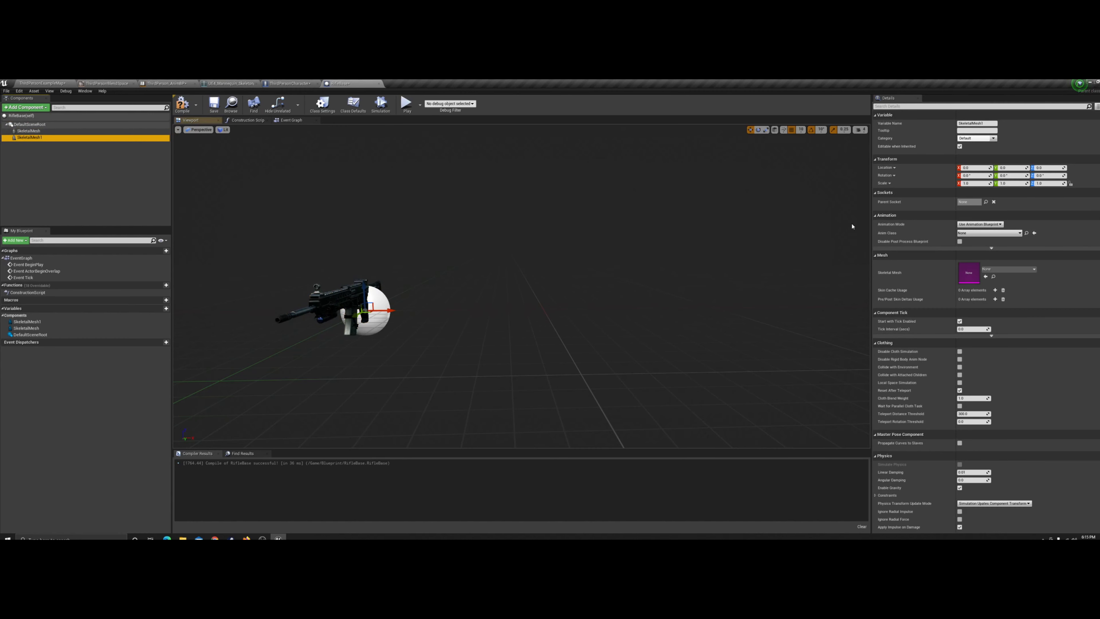
# - Assign SK_Mannequin to the added skeletal mesh as an orientation reference, view it beside the rifle, and delete the component
pyautogui.click(1022, 269)
pyautogui.write('man')
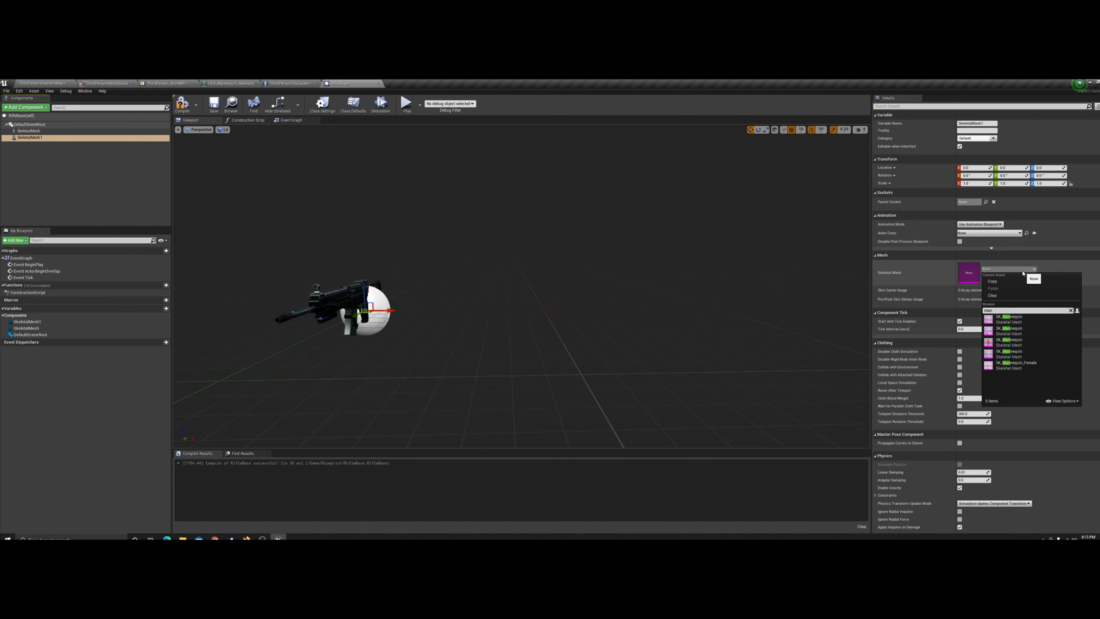
pyautogui.click(1026, 320)
pyautogui.press('f')
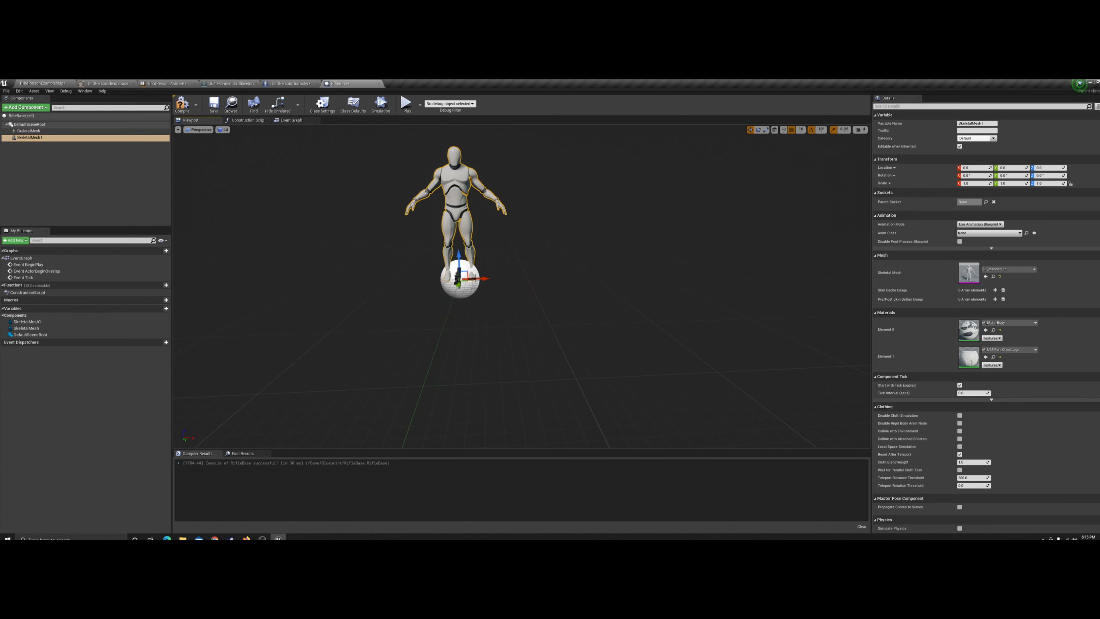
pyautogui.press('Delete')
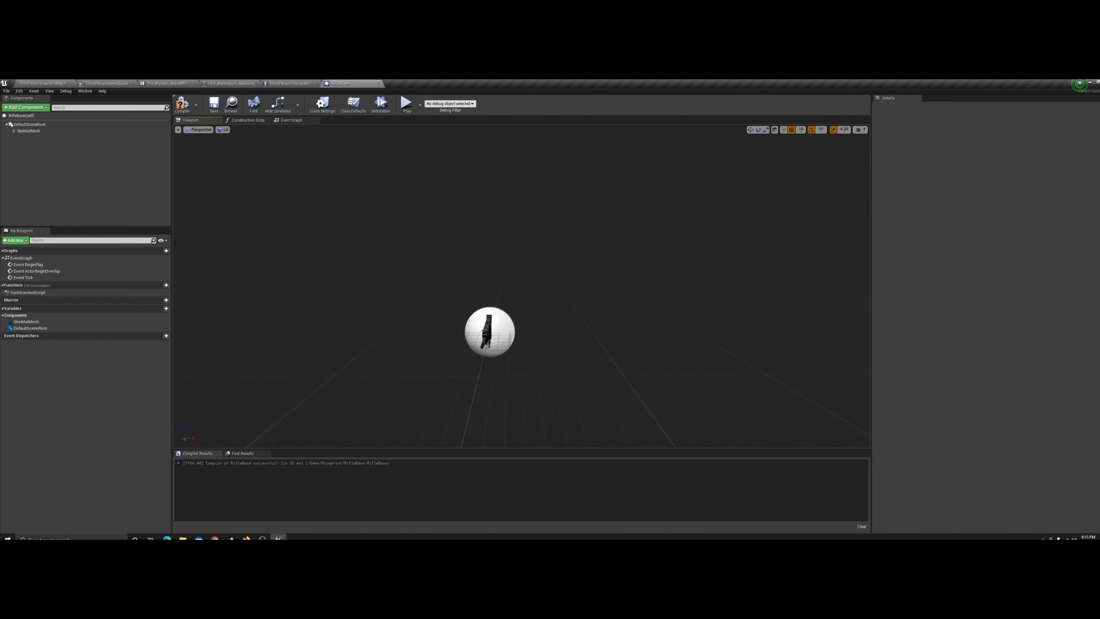
# - Check the character's facing direction in the ThirdPersonCharacter viewport and return to RifleBase
pyautogui.click(286, 83)
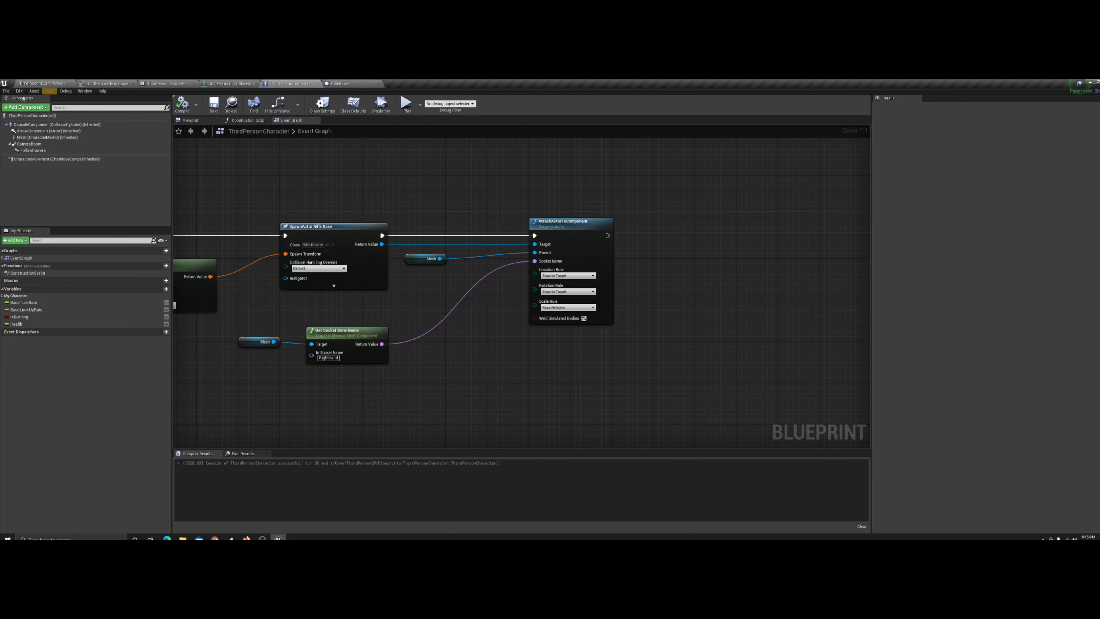
pyautogui.click(207, 119)
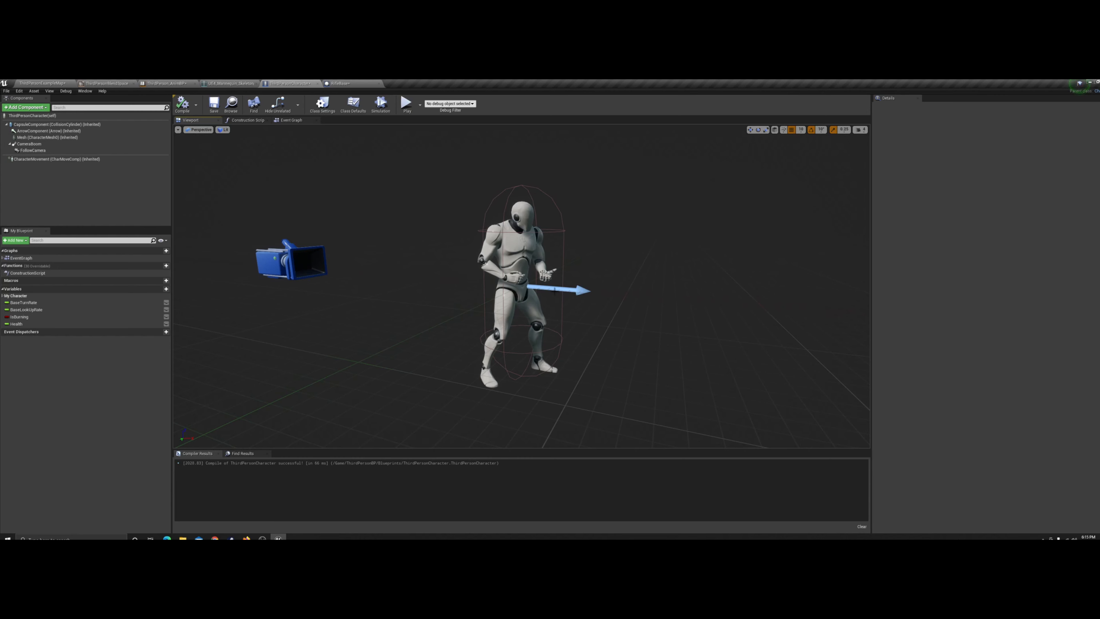
pyautogui.click(340, 83)
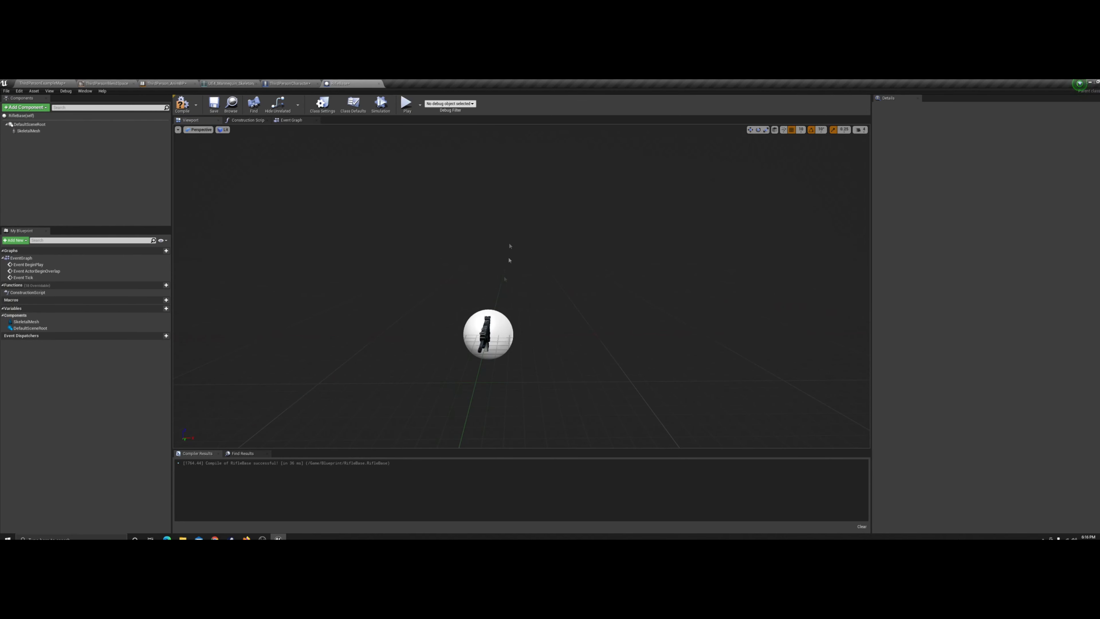
# - Rotate the rifle's SkeletalMesh component to about -90 degrees around the Z axis
pyautogui.click(486, 333)
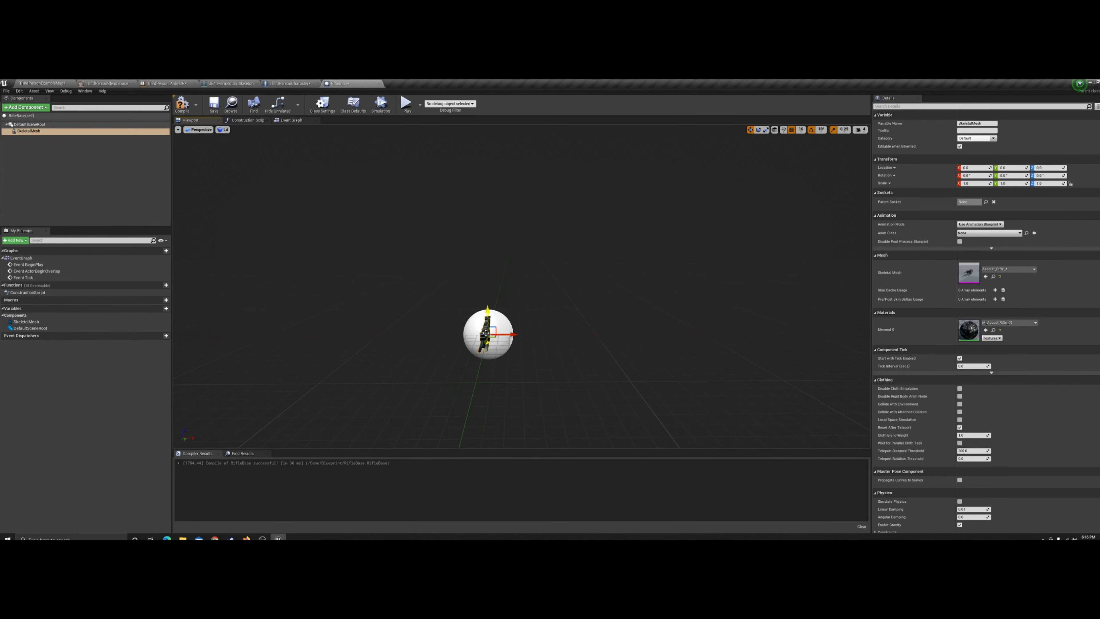
pyautogui.click(758, 130)
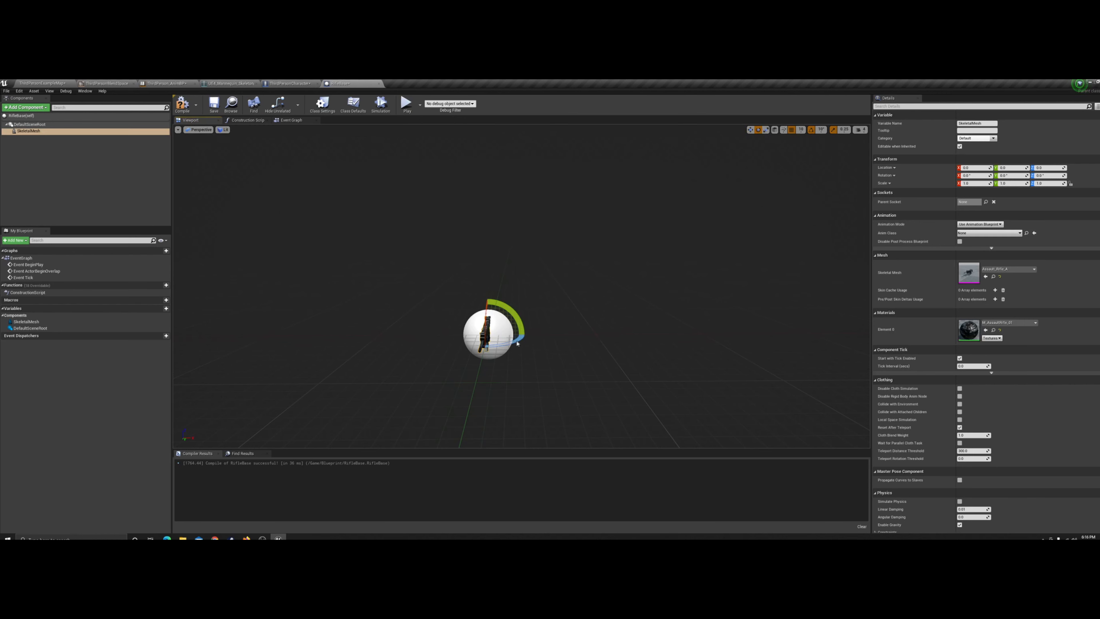
pyautogui.moveTo(516, 341); pyautogui.dragTo(517, 341)
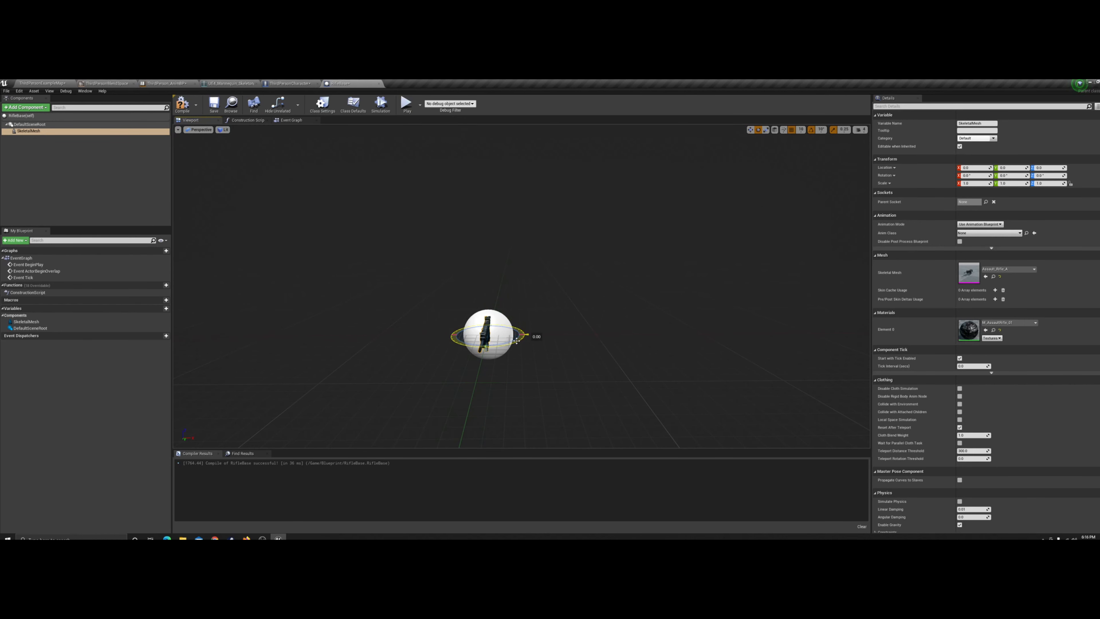
pyautogui.moveTo(517, 341); pyautogui.dragTo(485, 346)
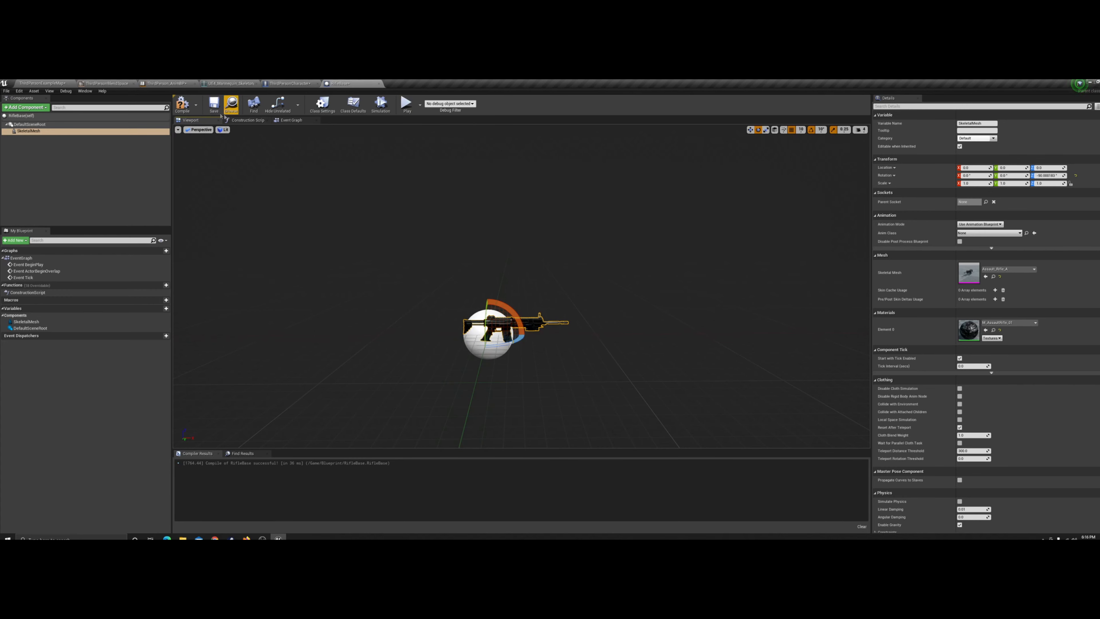
# - Compile and save RifleBase, and play-test the character to check the rifle's direction
pyautogui.click(182, 104)
pyautogui.click(214, 105)
pyautogui.click(413, 106)
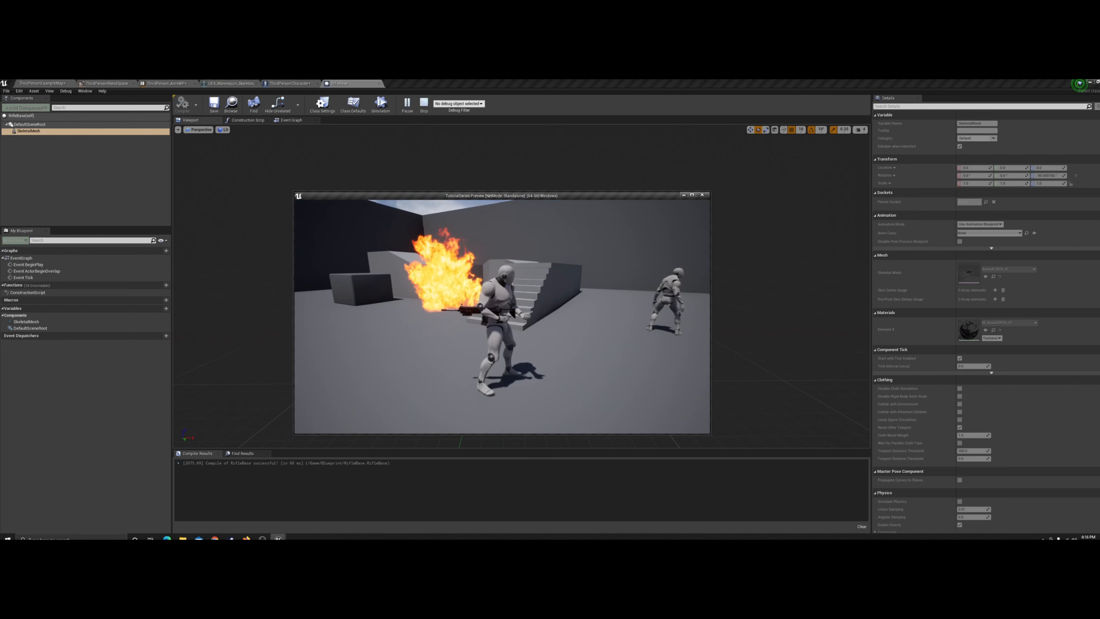
pyautogui.press('Escape')
# - Turn the rifle mesh 180 degrees around the Z axis, compile RifleBase, and play-test the new orientation
pyautogui.moveTo(511, 345); pyautogui.dragTo(472, 349)
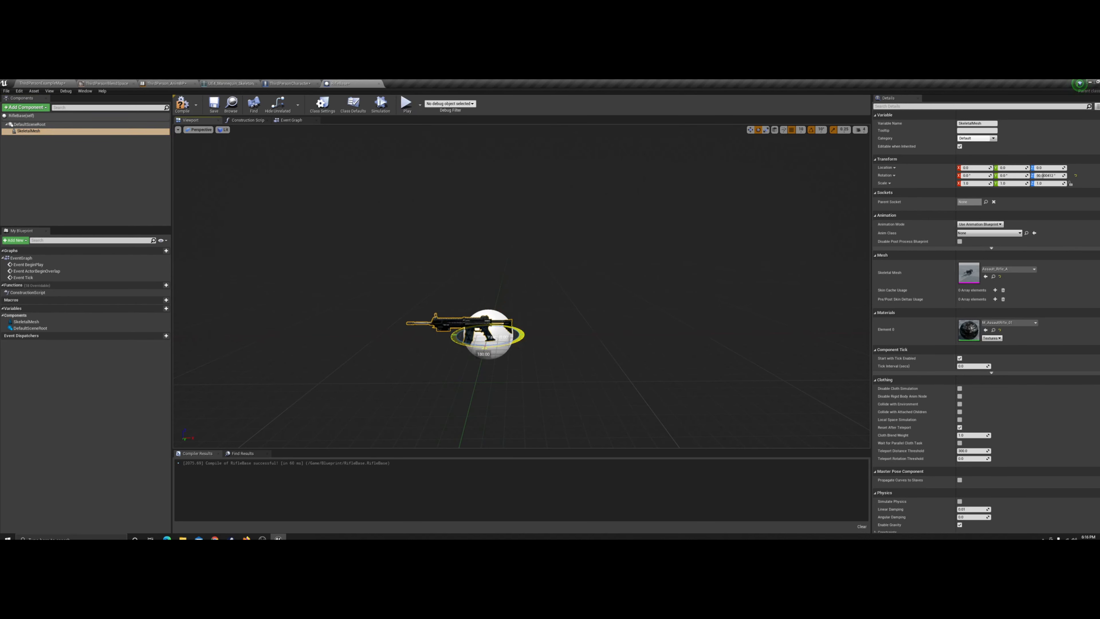
pyautogui.click(182, 104)
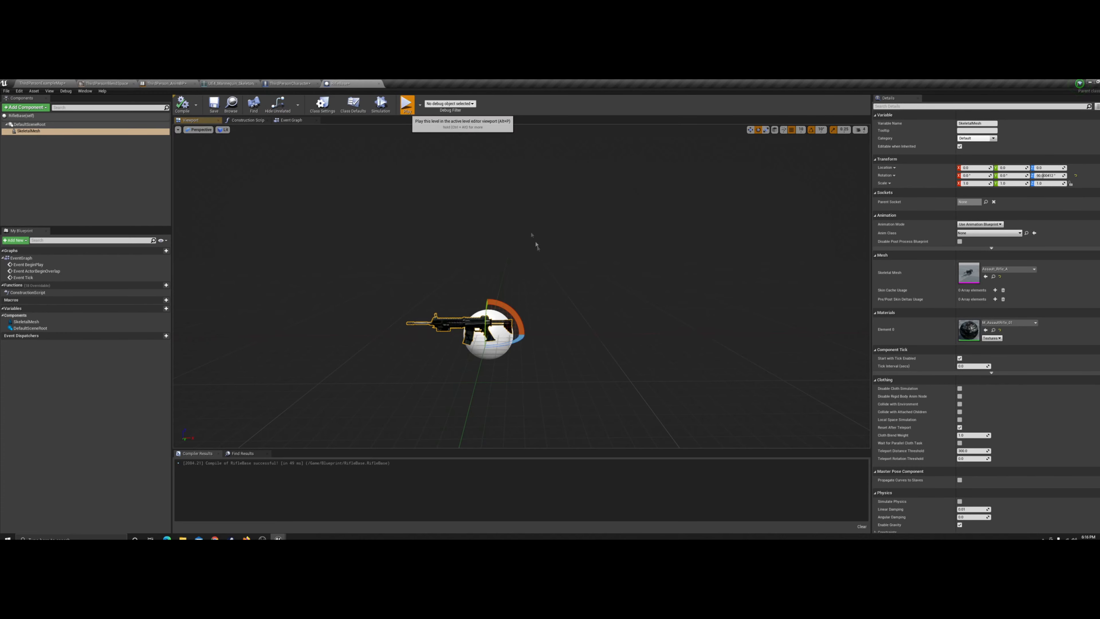
pyautogui.click(407, 104)
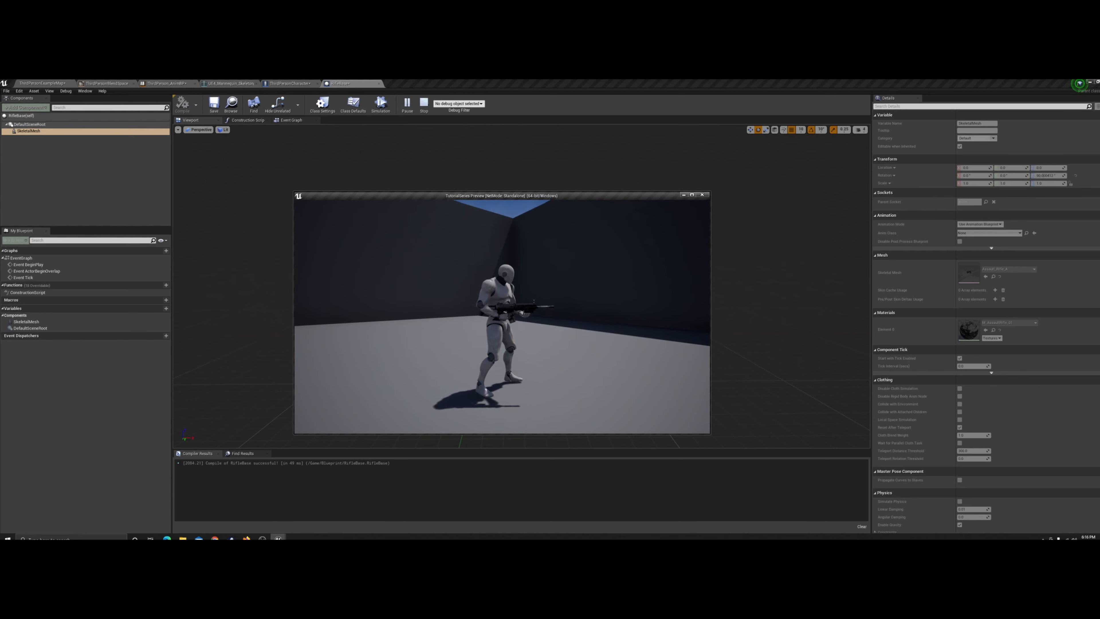
pyautogui.press('Escape')
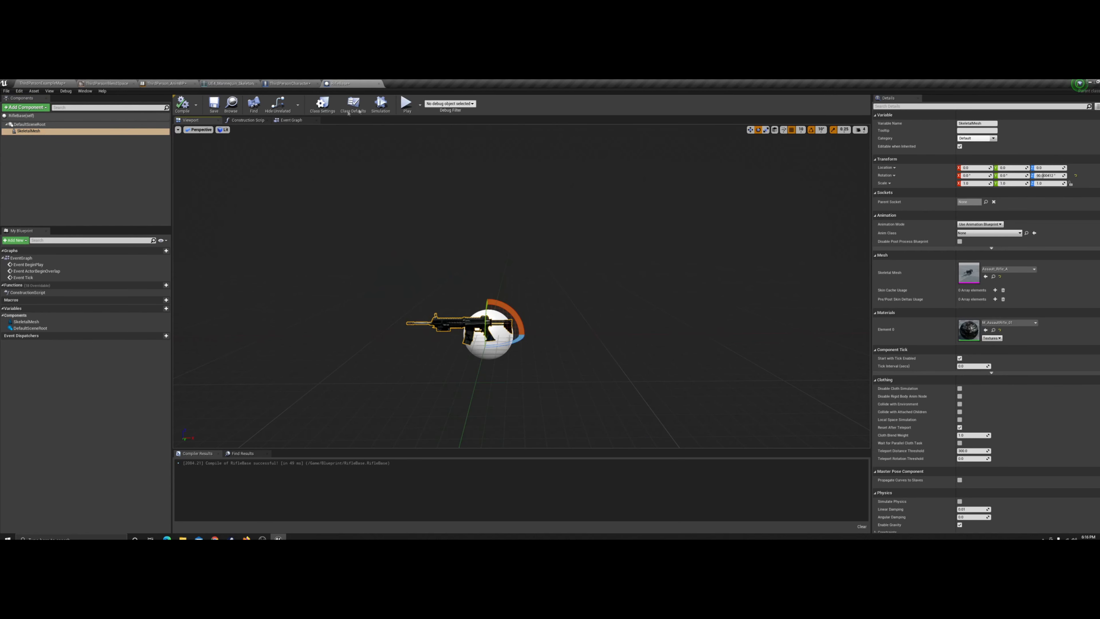
# - Play-test the level from the main level editor, moving the character around with the attached rifle
pyautogui.click(291, 84)
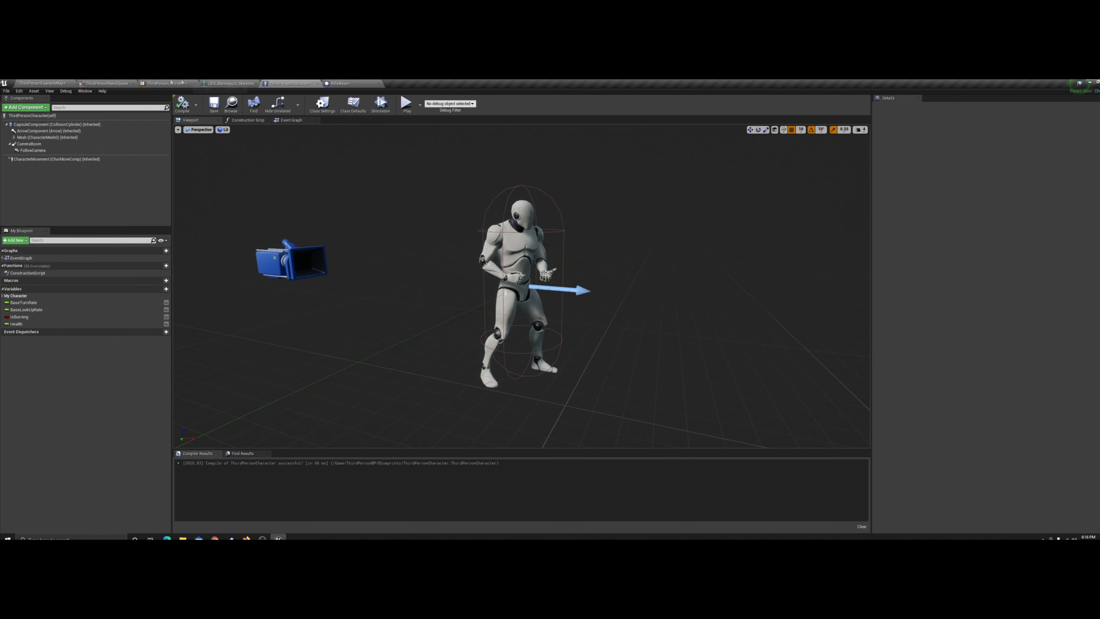
pyautogui.click(41, 84)
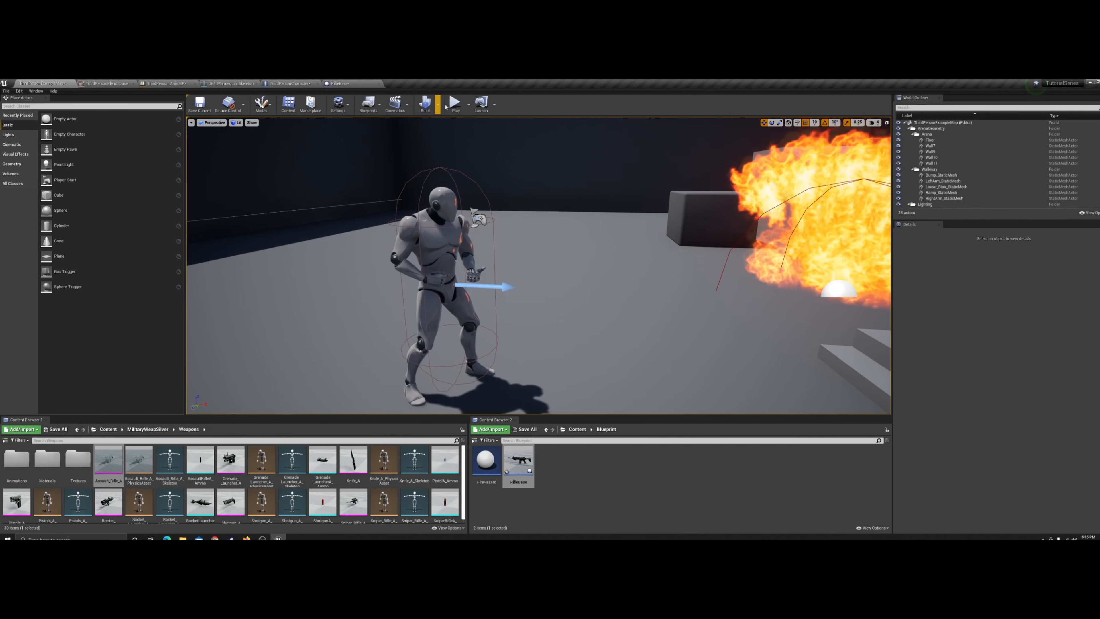
pyautogui.click(455, 103)
pyautogui.click(511, 271)
pyautogui.press('w')
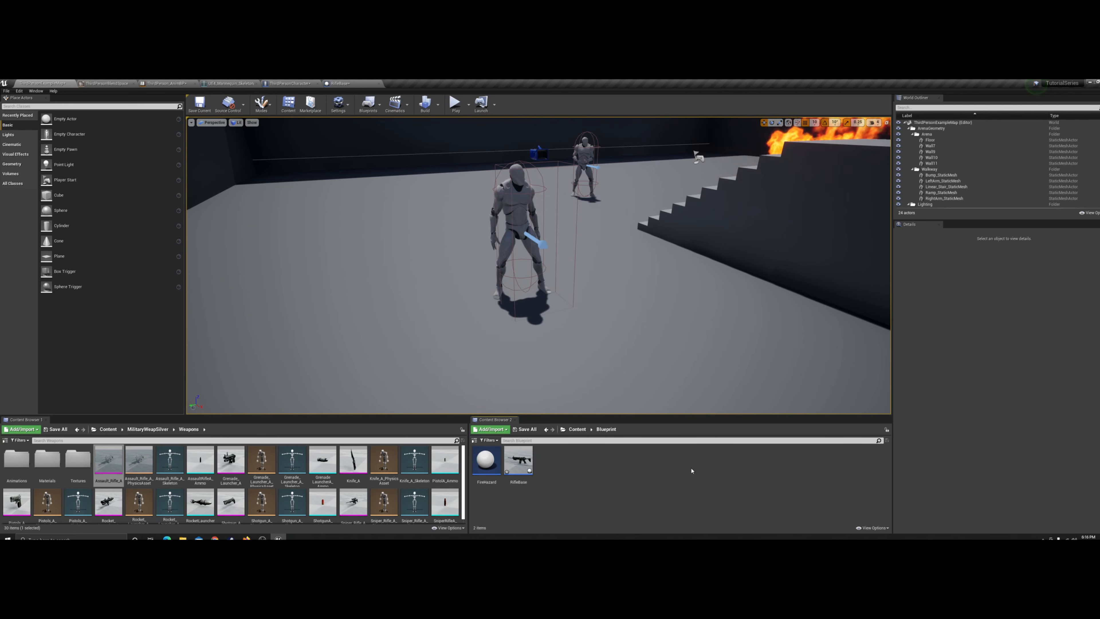
# - Create an Actor-based Blueprint Class named Projectile in the Blueprint folder
pyautogui.rightClick(557, 462)
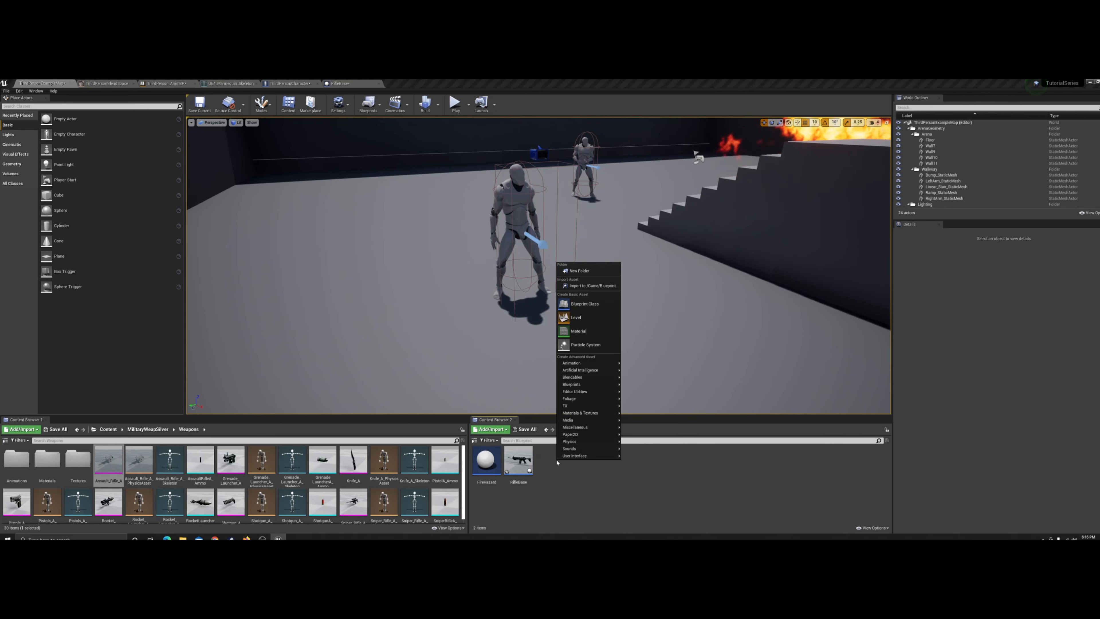
pyautogui.click(591, 303)
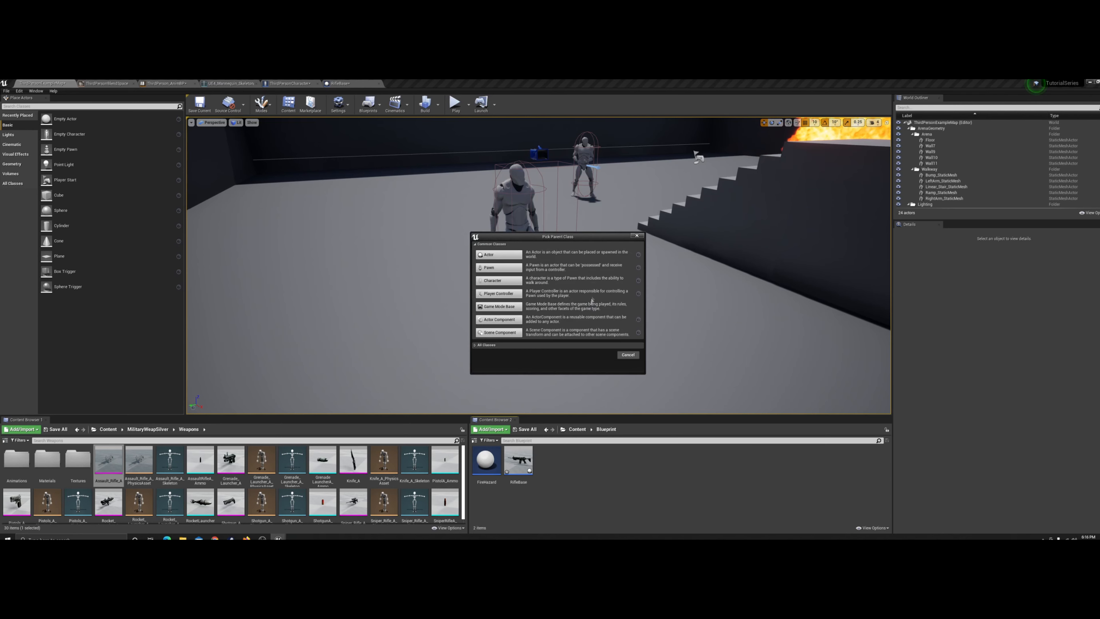
pyautogui.click(494, 257)
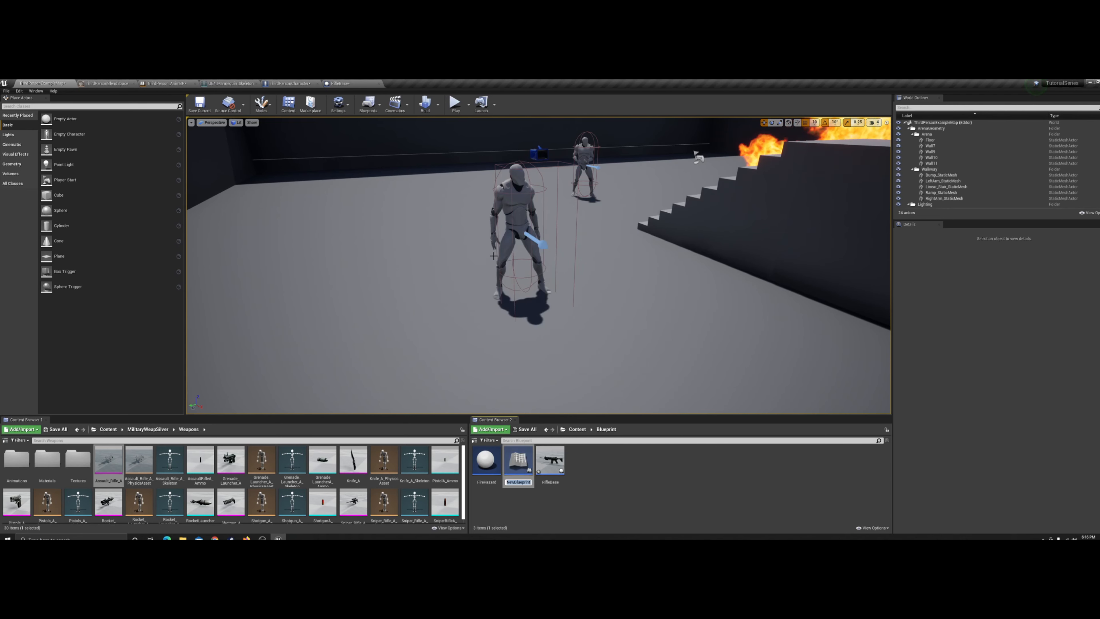
pyautogui.write('Projectile')
pyautogui.press('Return')
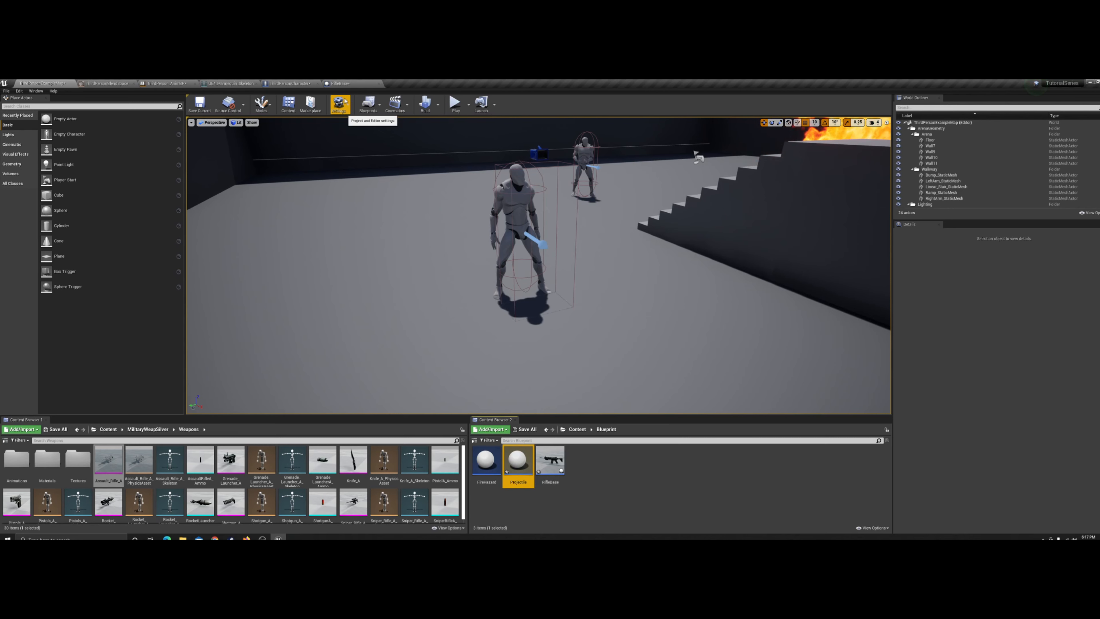
pyautogui.hotkey('alt', 'Tab')
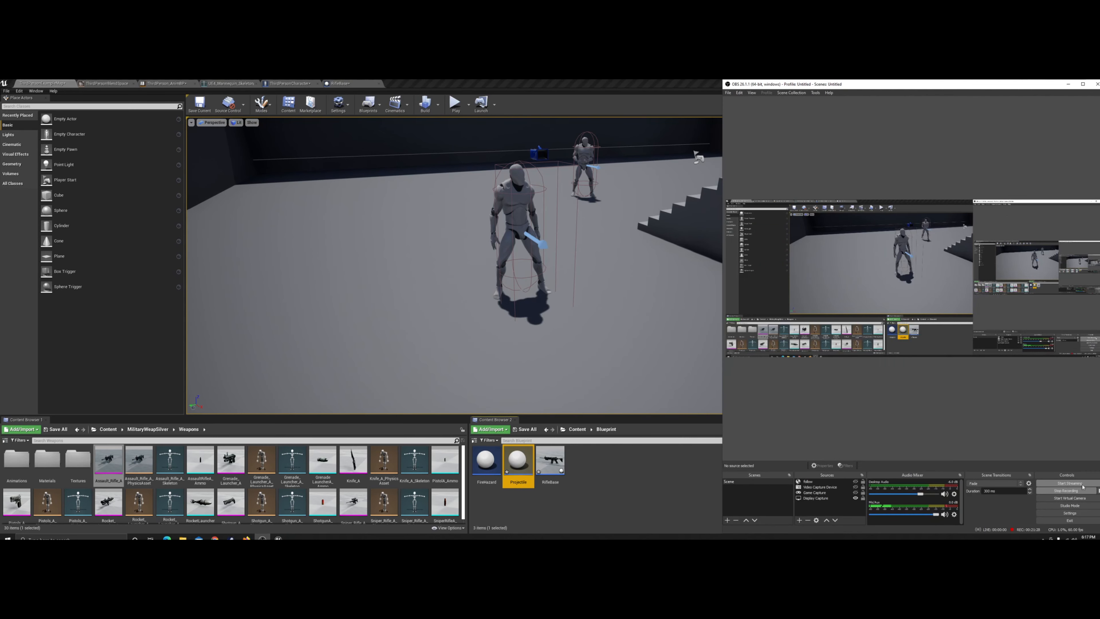